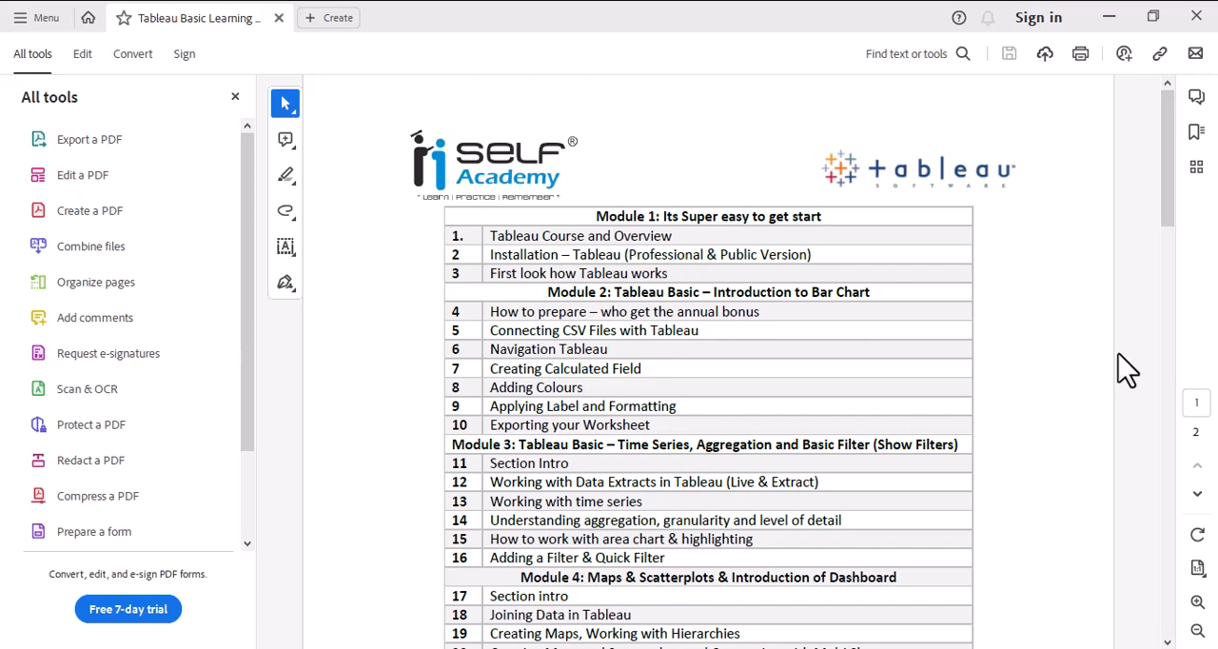
- Switch from the course outline PDF to Tableau and connect to the text file UK-Bank-Customers.csv
scroll(1026, 343, "down", 4)
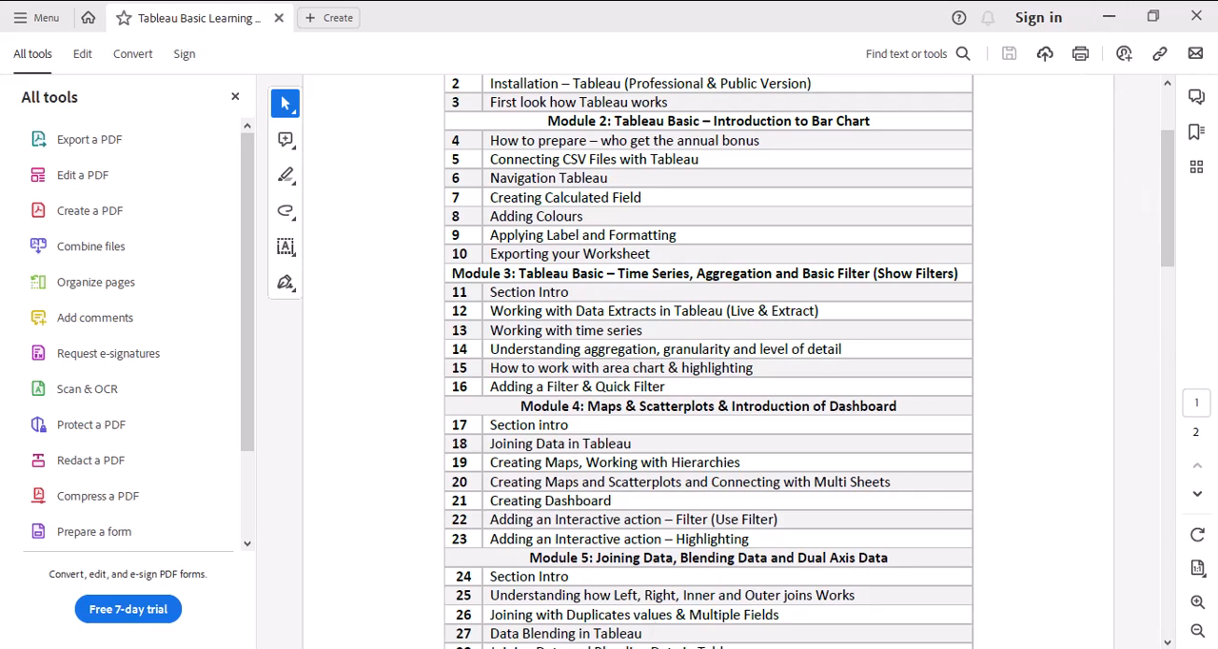
left_click(1110, 17)
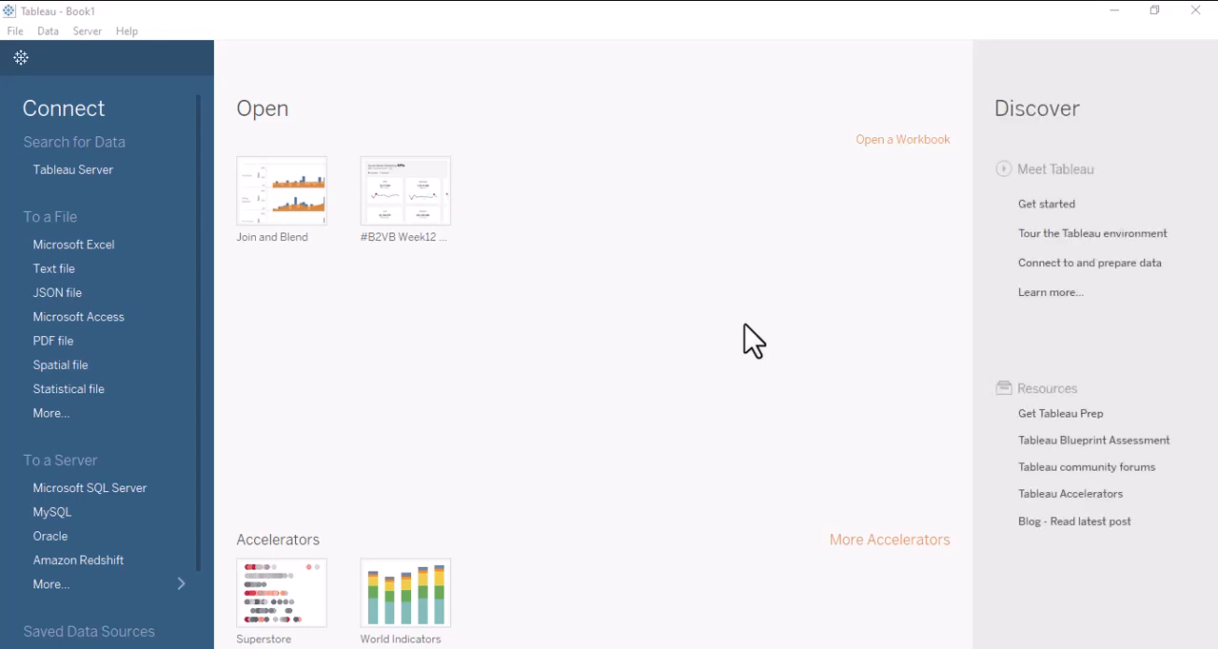
left_click(53, 271)
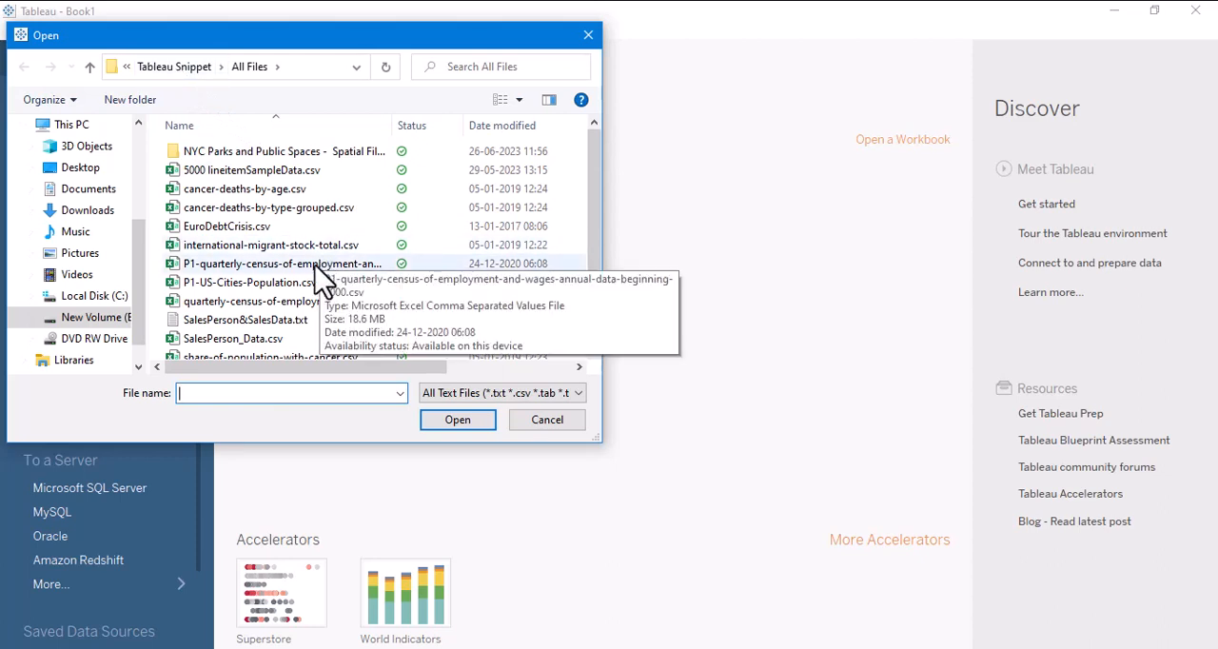
scroll(324, 276, "down", 2)
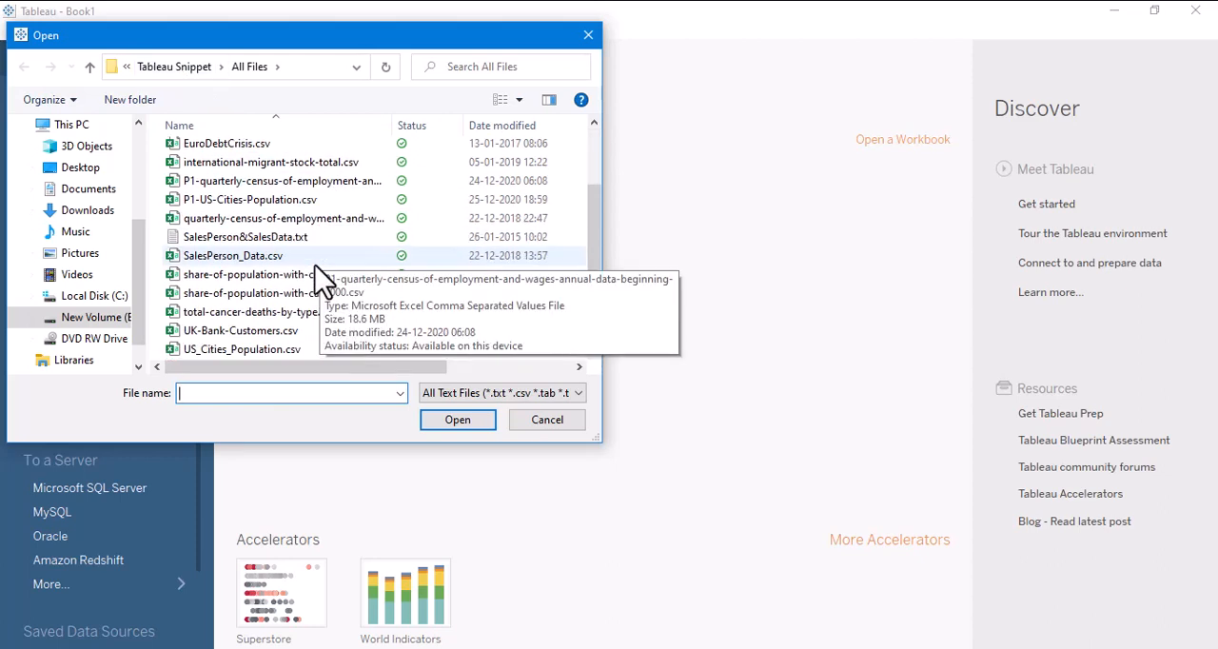
left_click(228, 330)
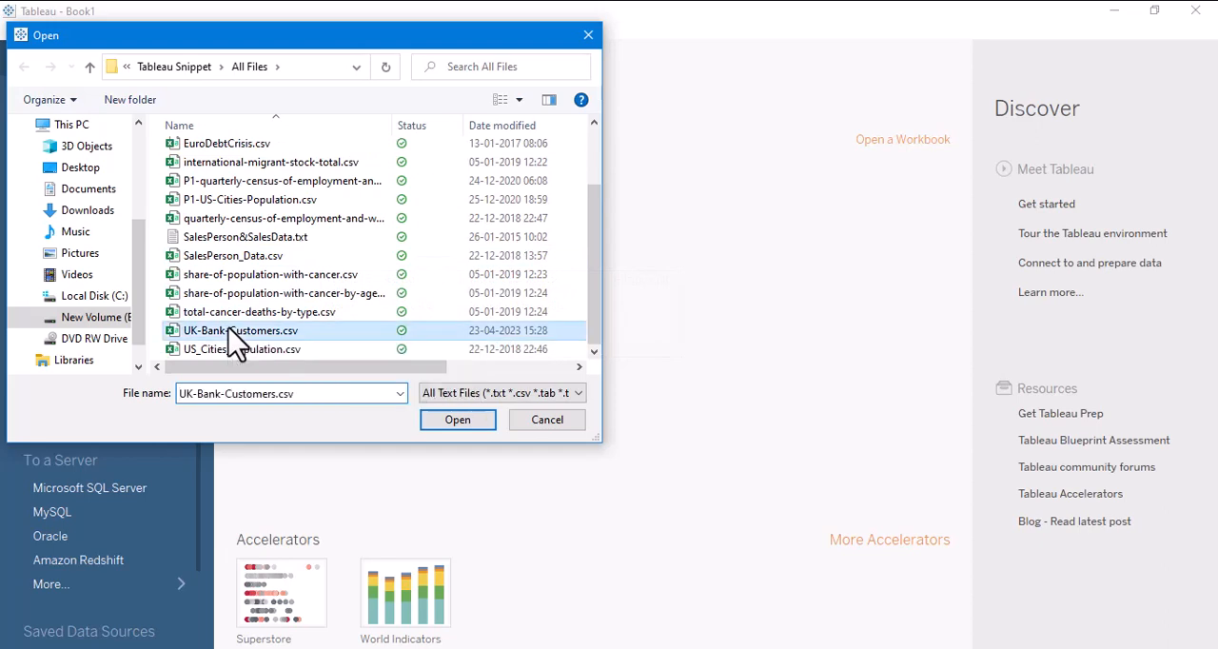
double_click(226, 330)
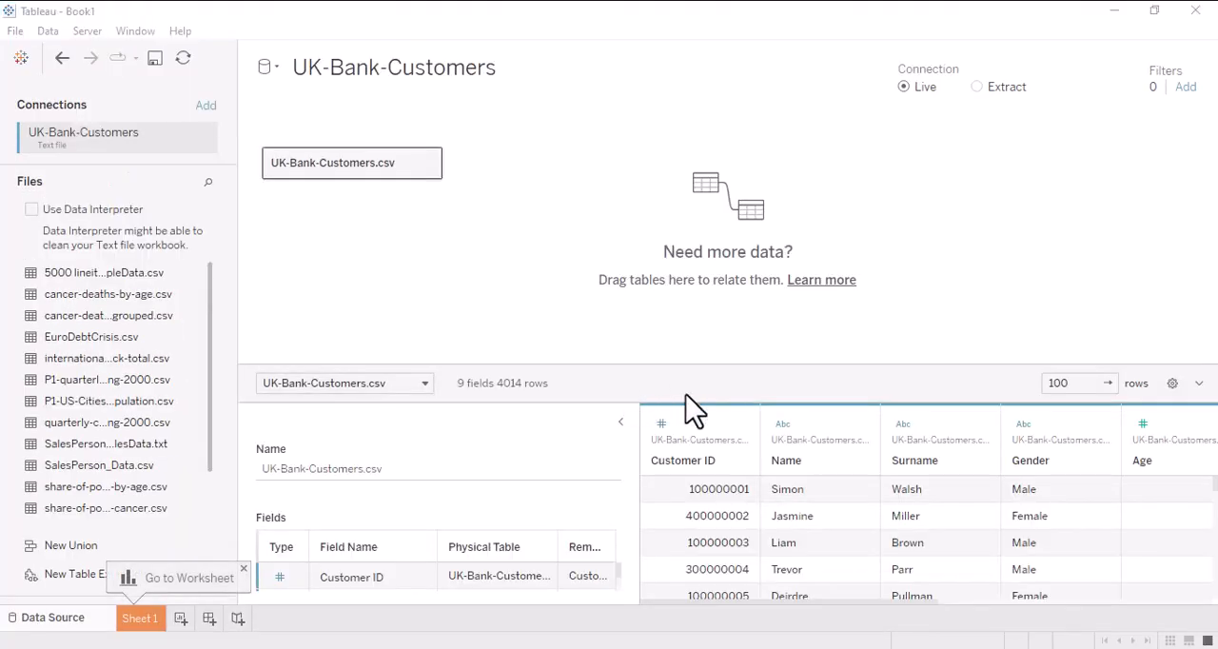
- Enlarge the data preview of UK-Bank-Customers.csv, review its fields and collapse the table details
left_click_drag(727, 365, 761, 250)
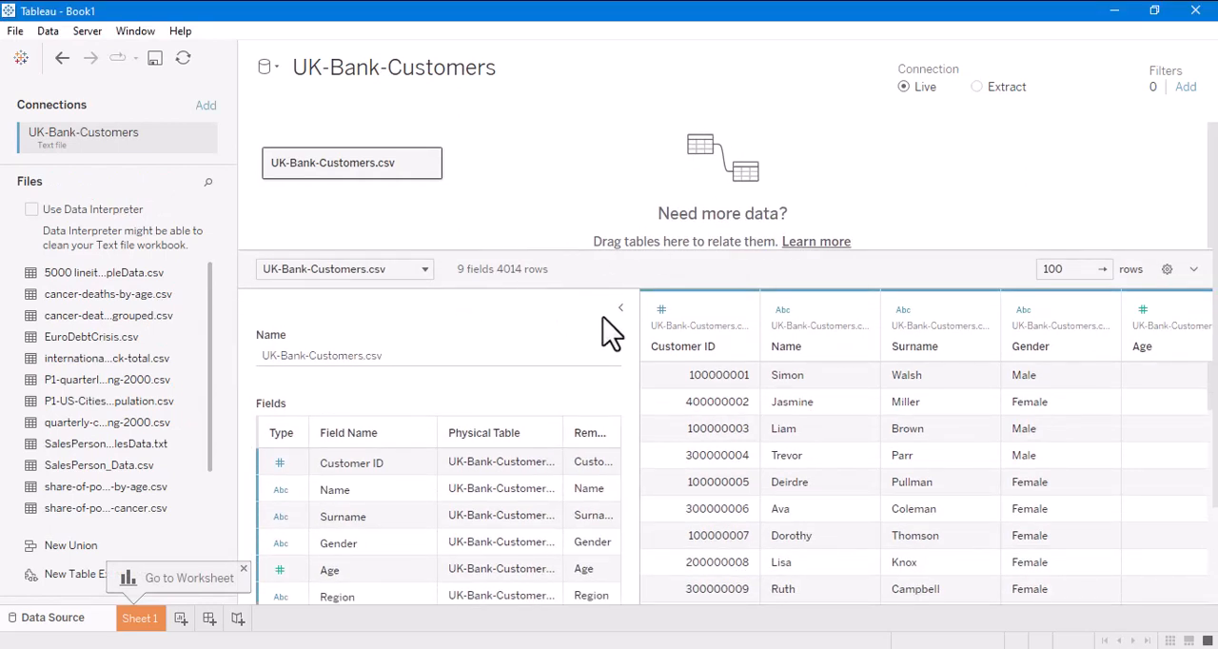
scroll(636, 471, "down", 2)
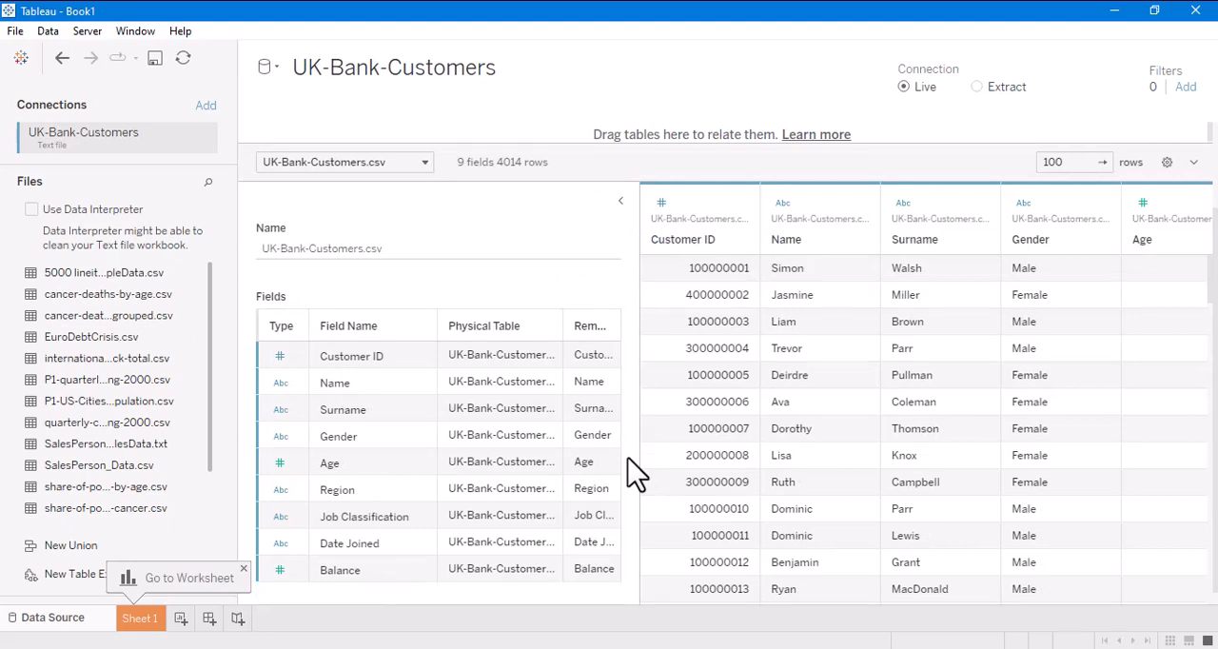
left_click(619, 201)
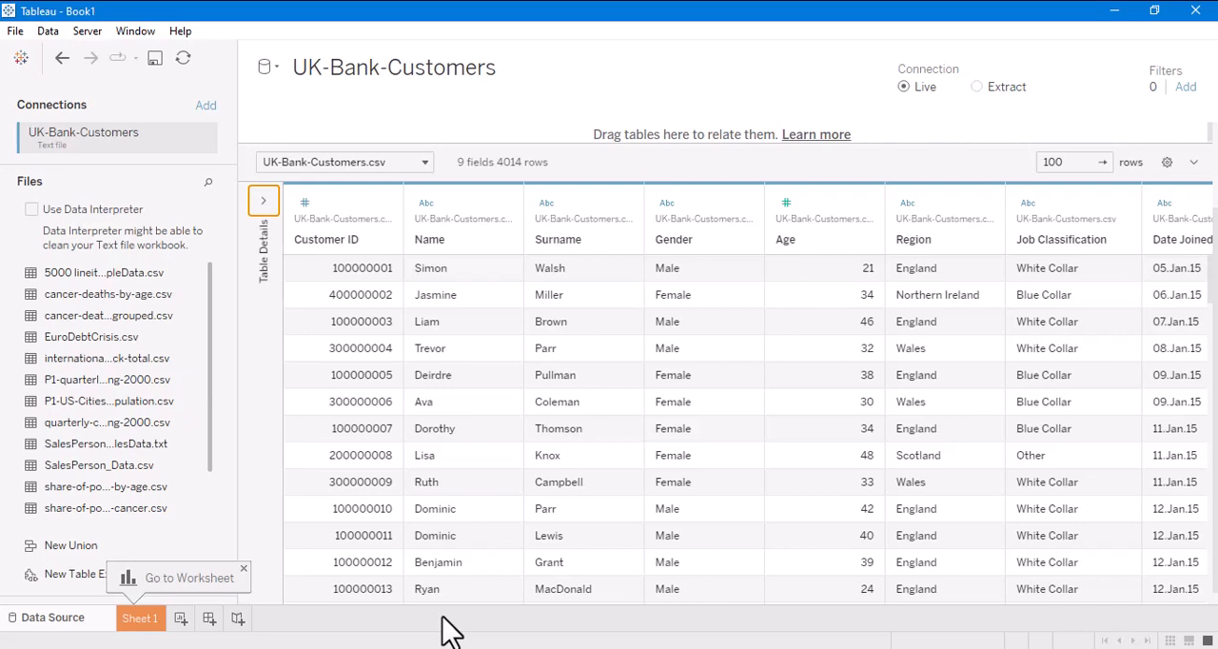
- On Sheet 1, build a text table showing the count of UK-Bank-Customers.csv records for each Region
left_click(142, 620)
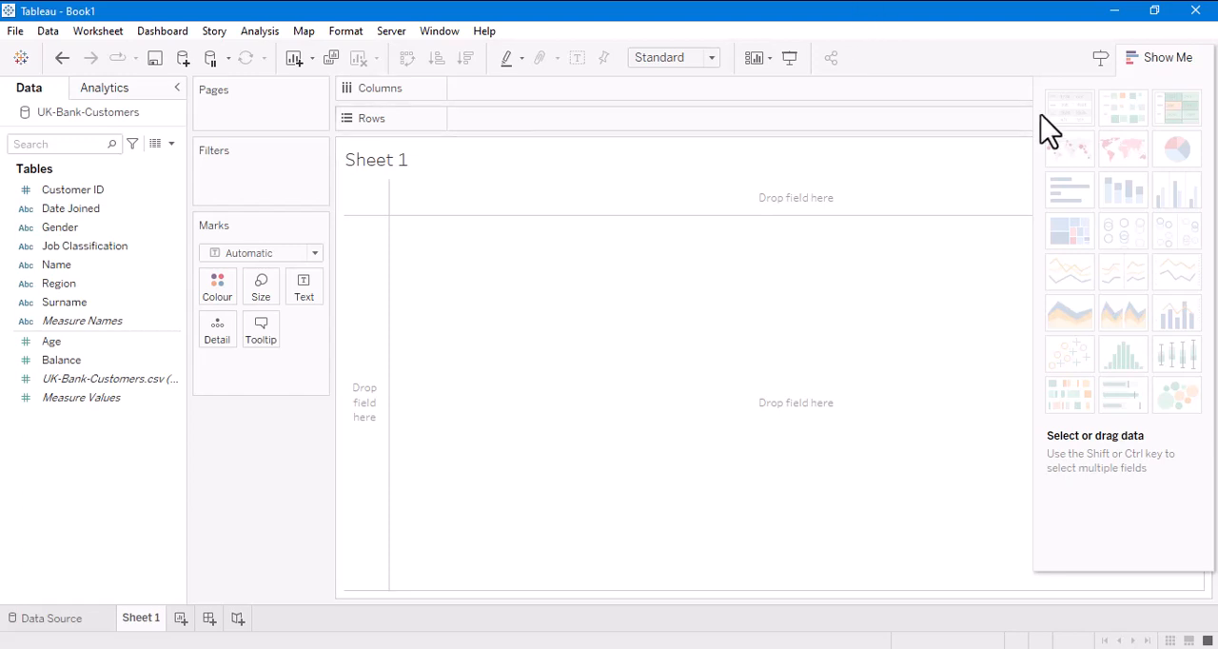
left_click(1152, 58)
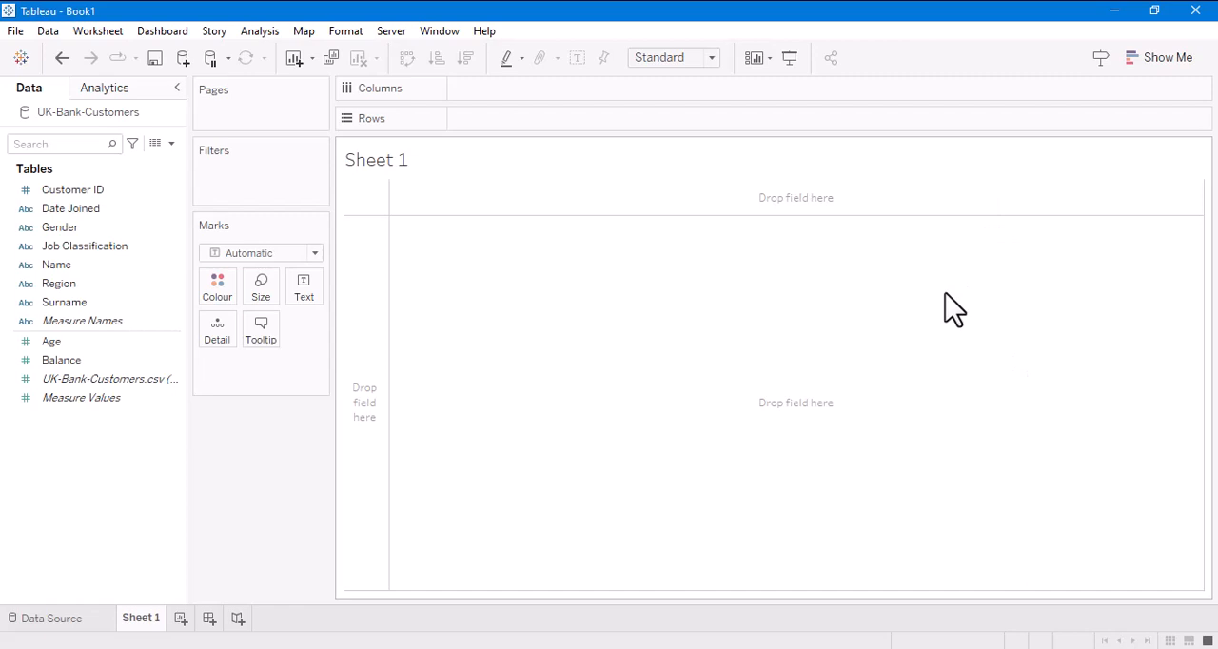
left_click_drag(68, 284, 577, 407)
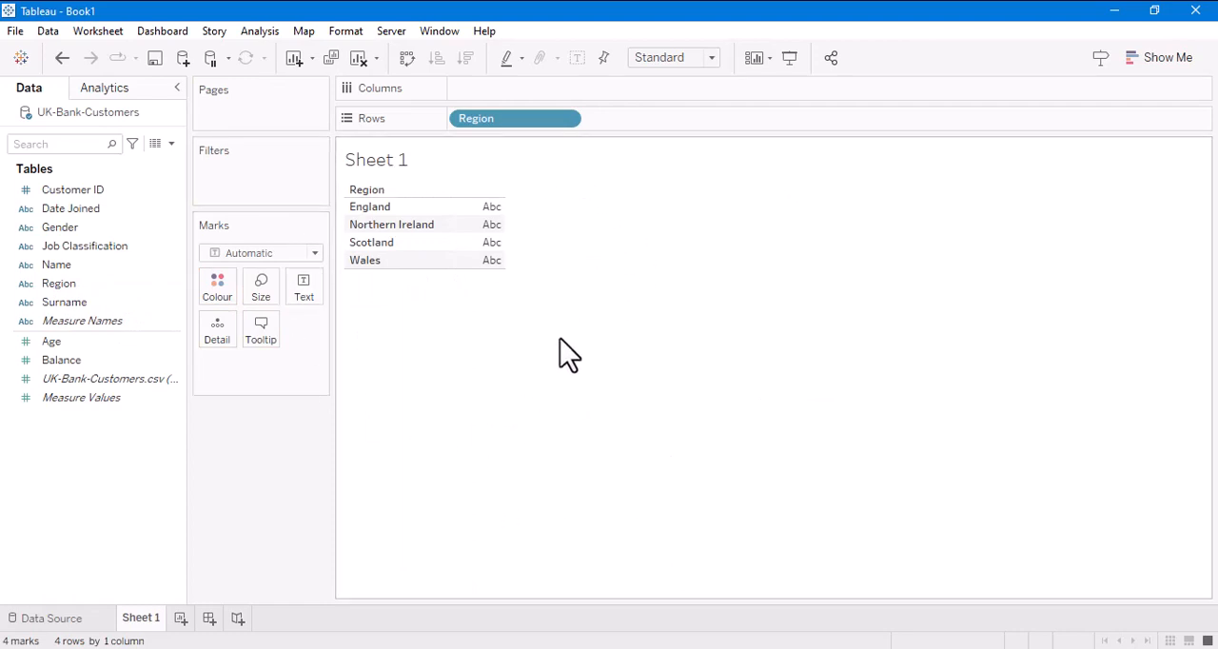
left_click_drag(71, 379, 592, 324)
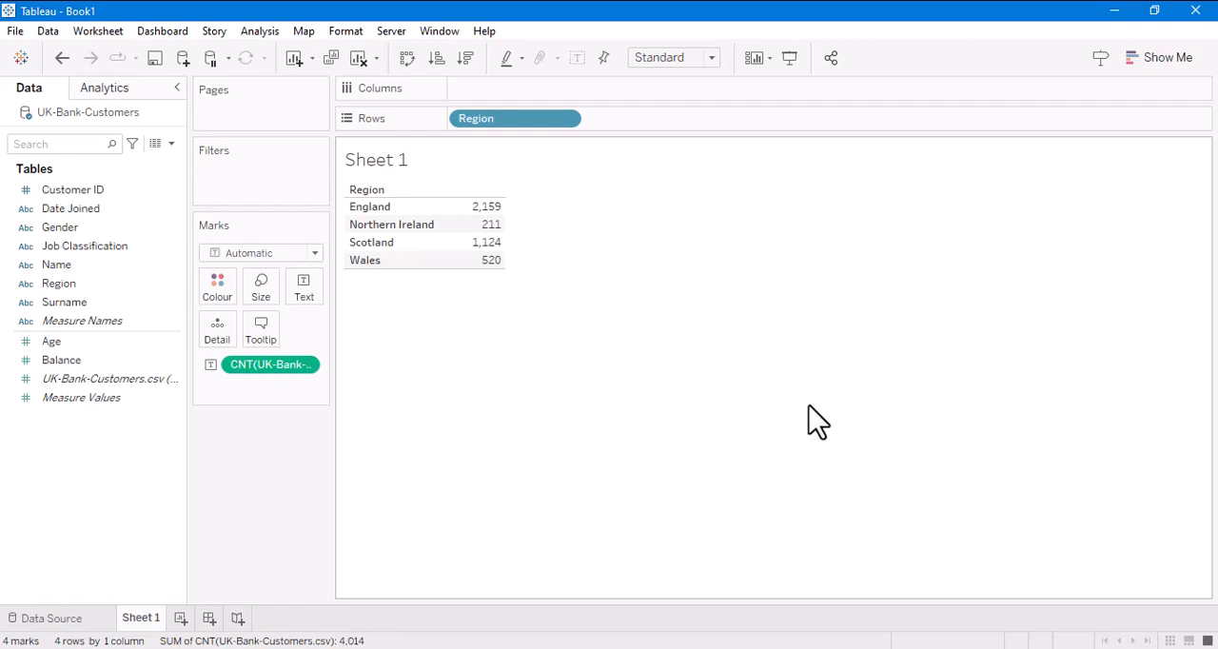
- Assign the State/Province geographic role to the Region field and turn the table into a filled map
left_click(1158, 59)
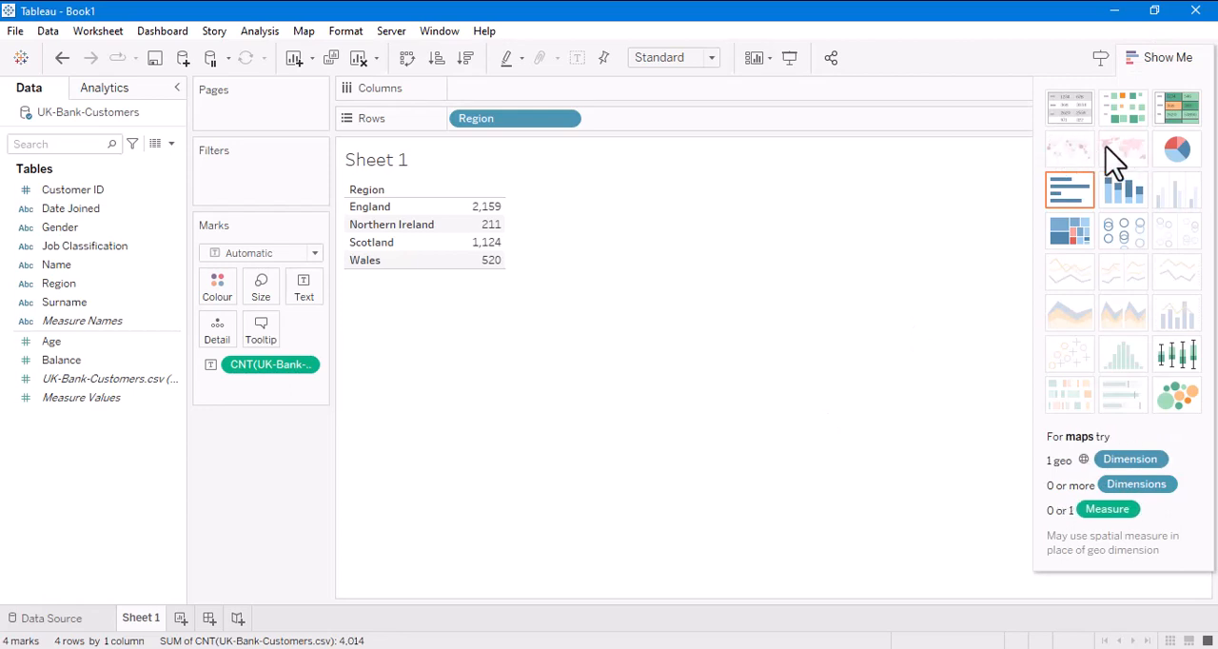
left_click(25, 284)
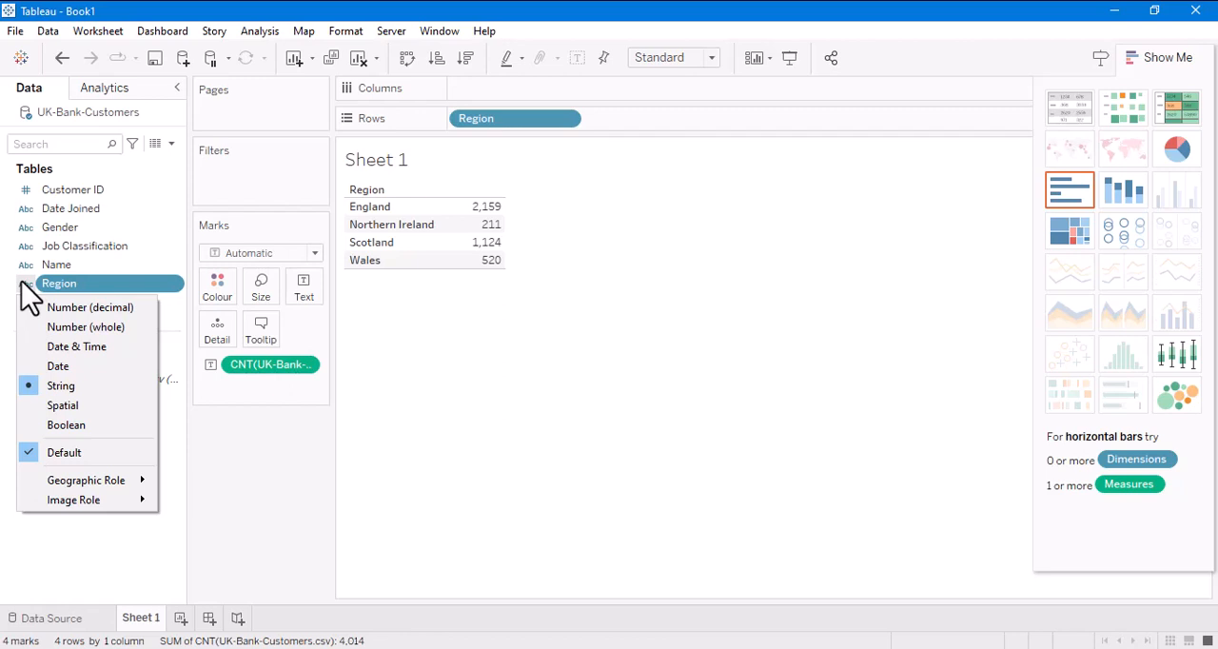
mouse_move(125, 485)
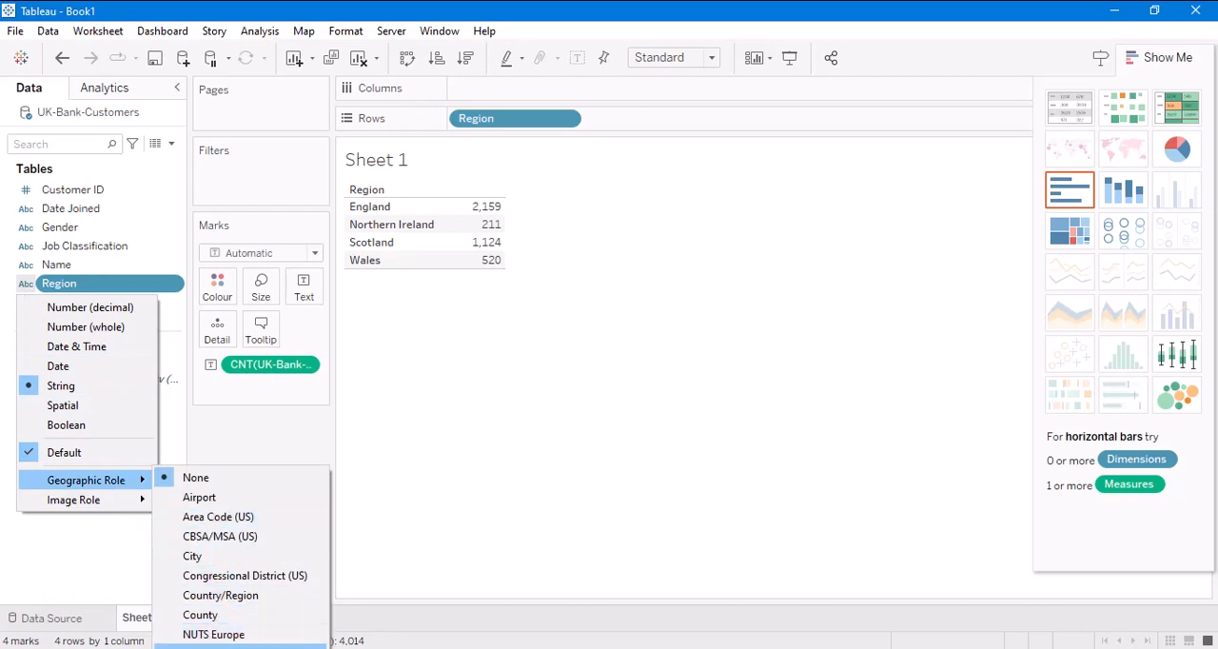
left_click(242, 646)
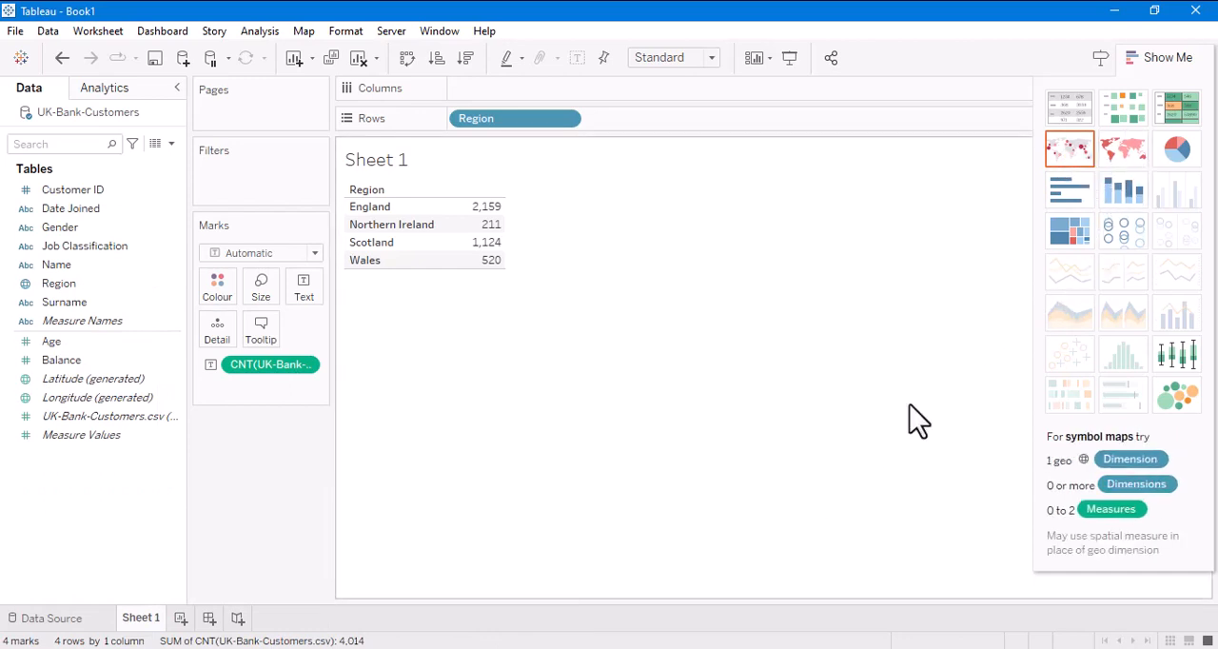
left_click(1121, 155)
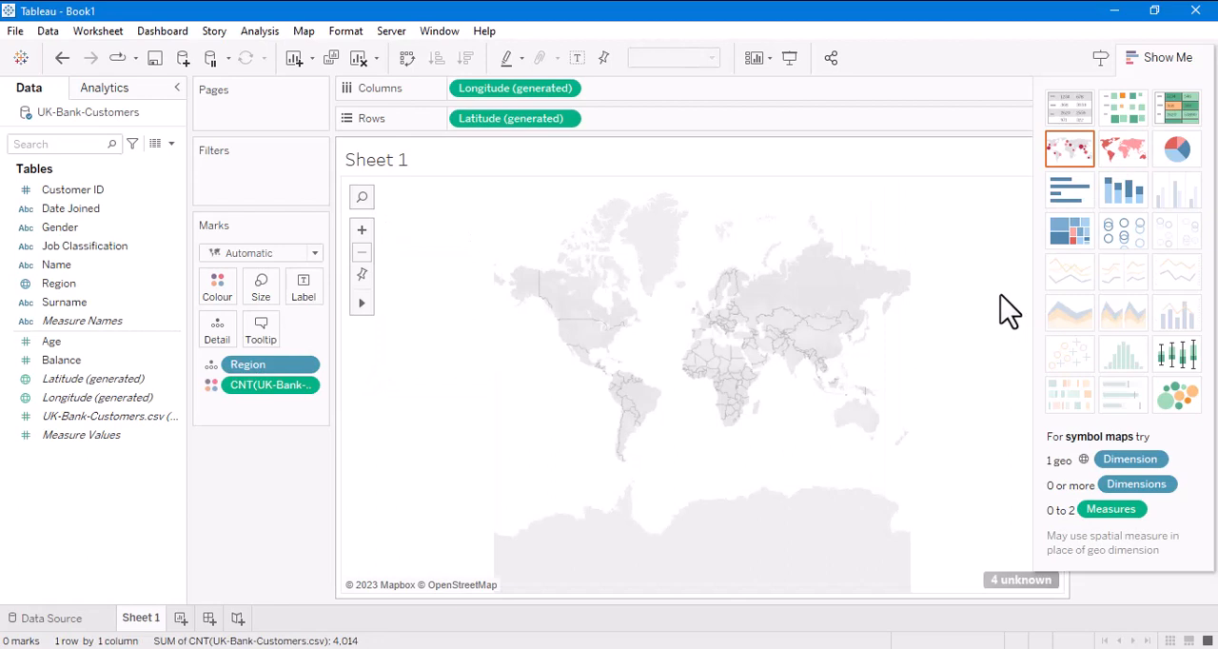
left_click(1161, 59)
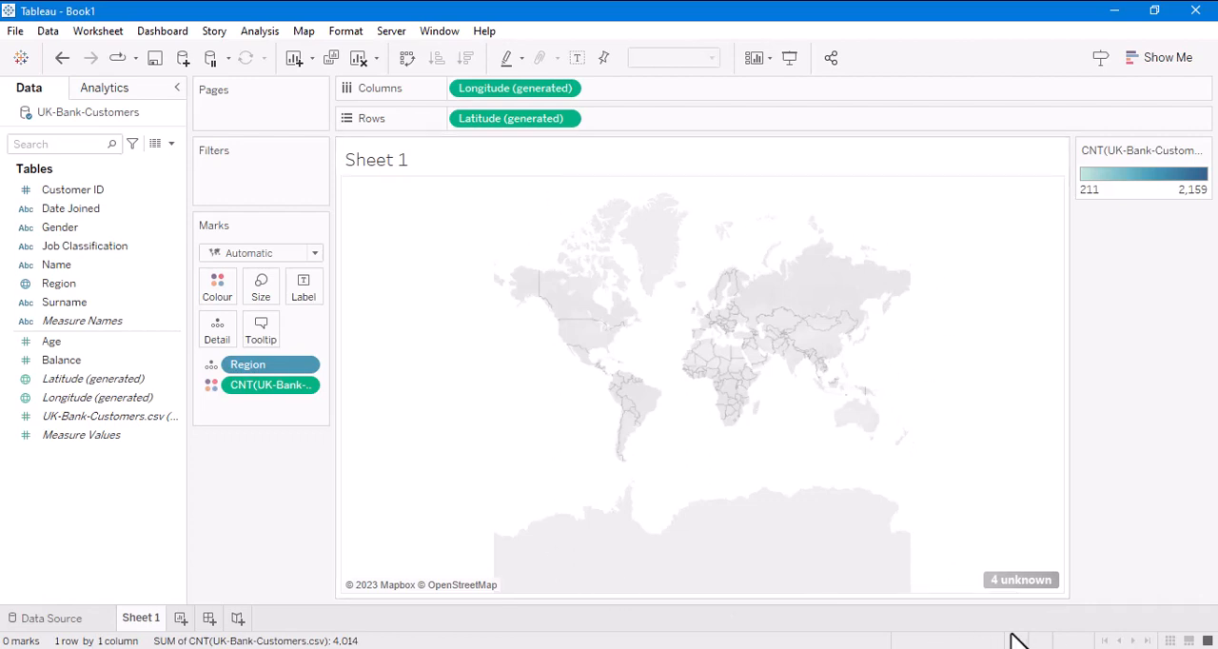
- Correct the unknown Region locations by setting the fixed country to United Kingdom
left_click(1001, 579)
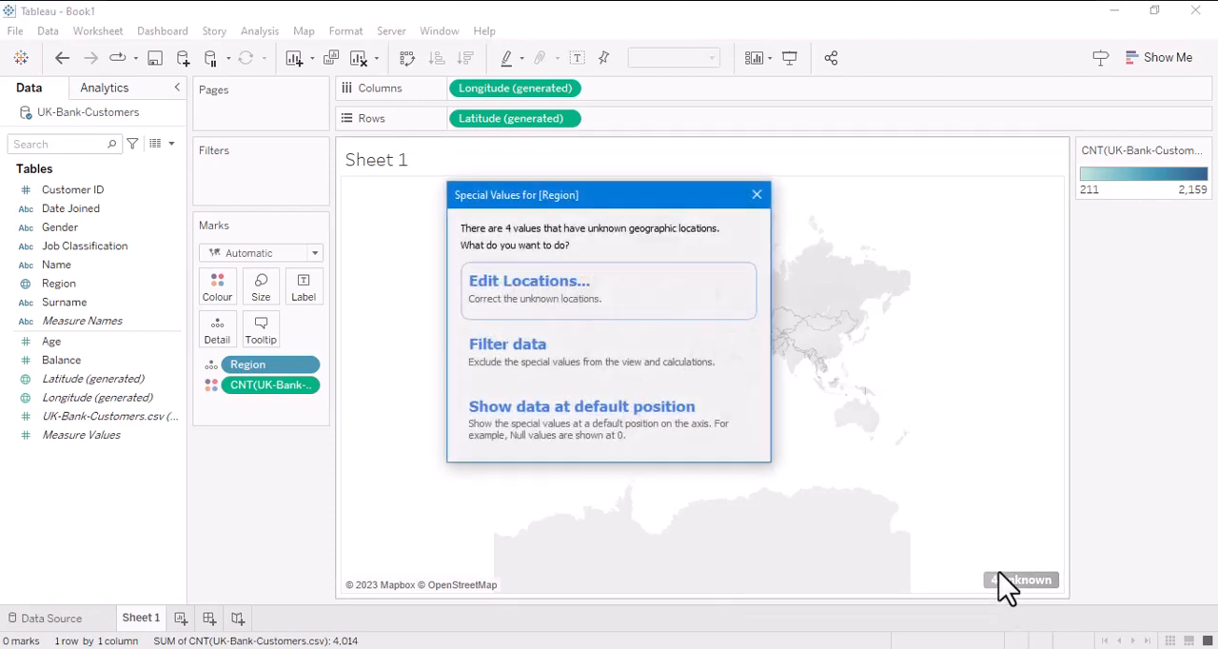
left_click(552, 305)
left_click(512, 171)
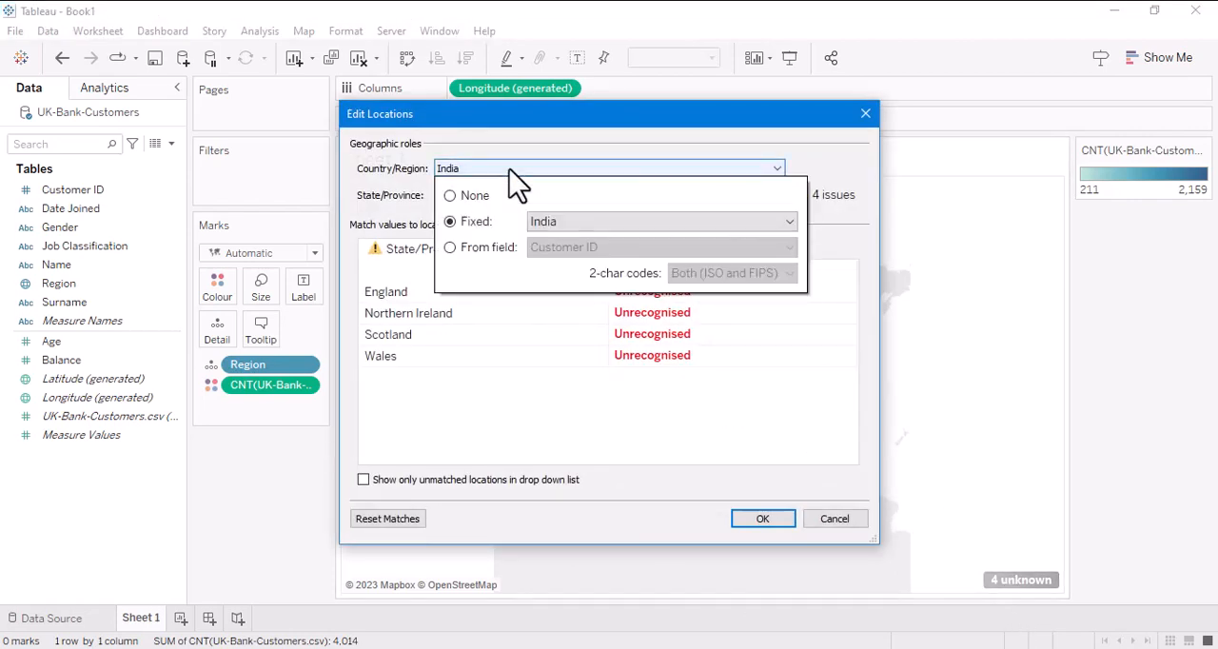
left_click(590, 223)
type("u")
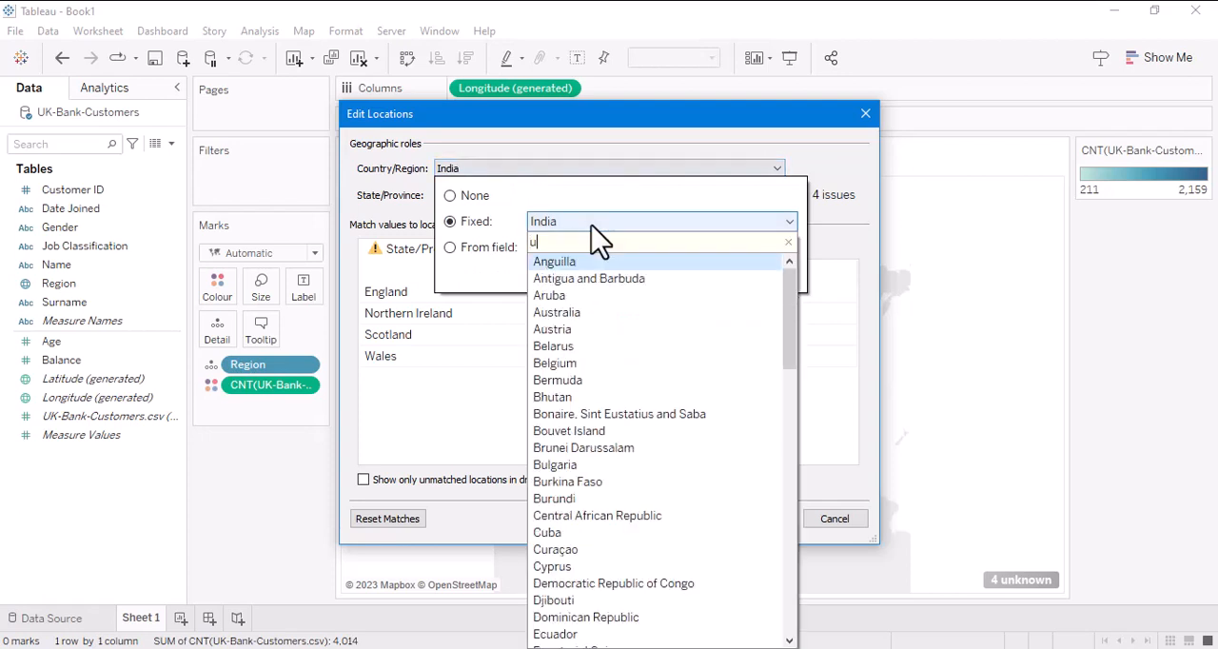
type("n")
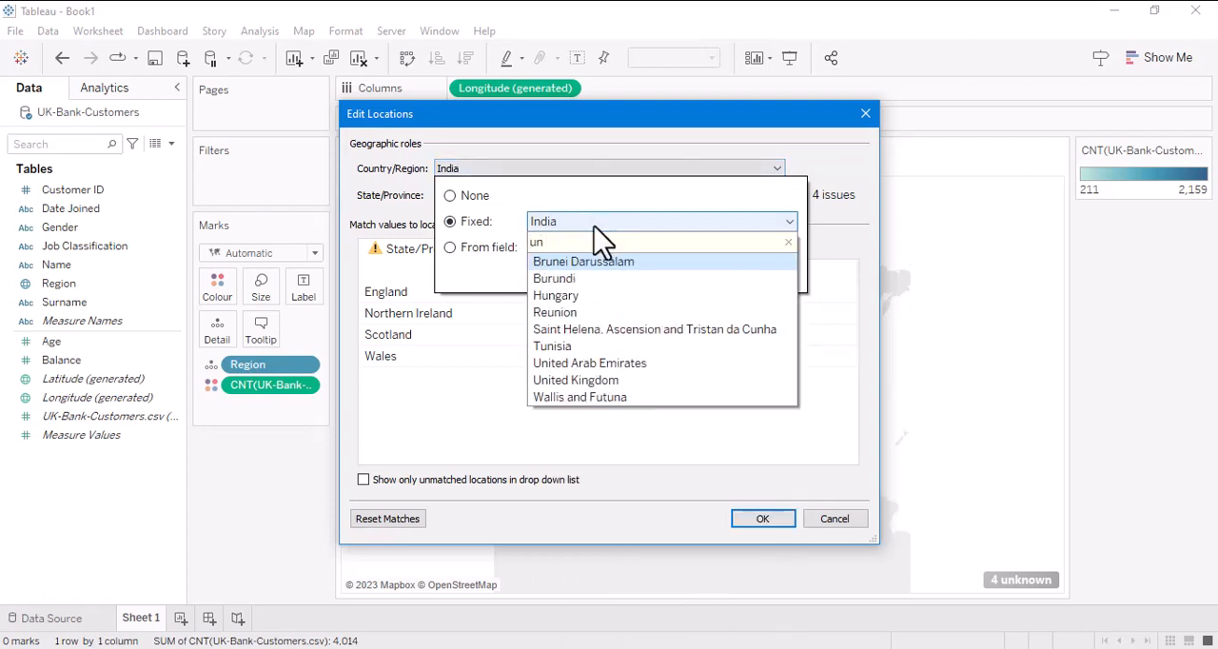
left_click(619, 380)
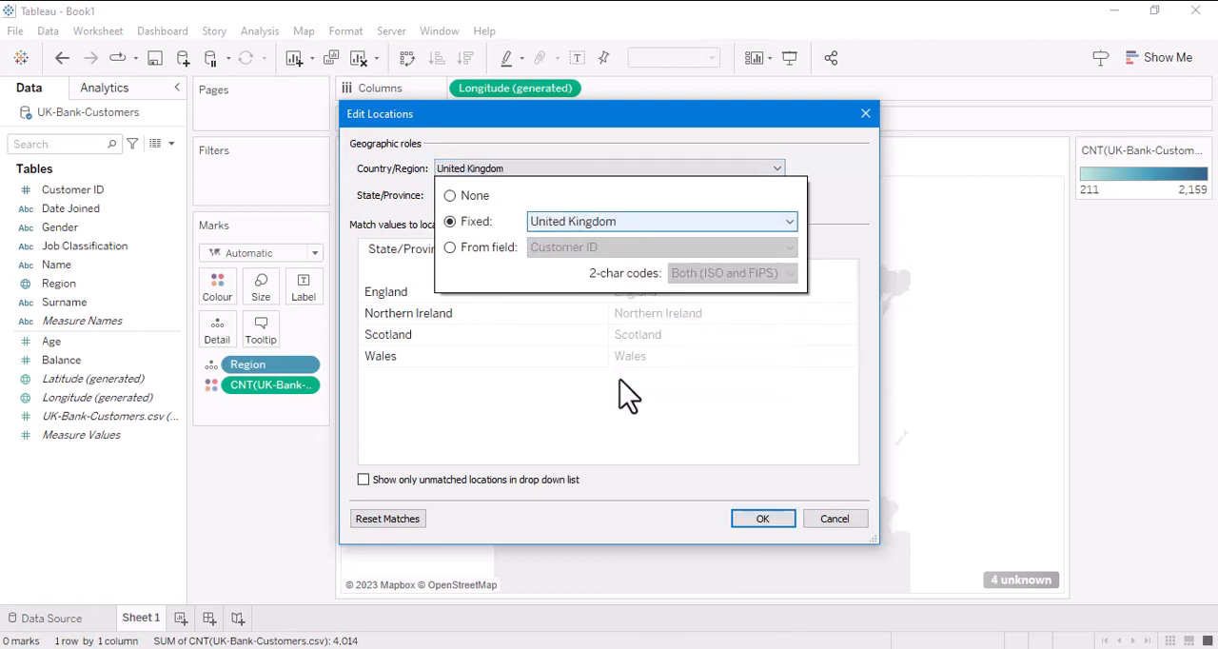
left_click(630, 440)
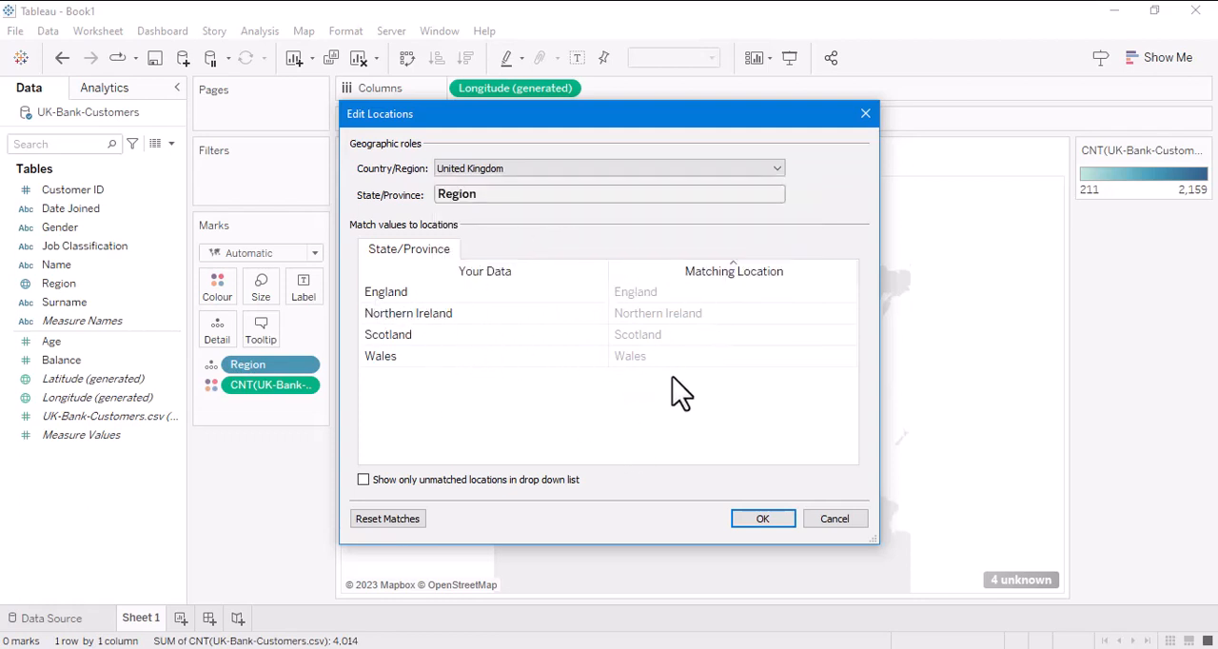
left_click(764, 520)
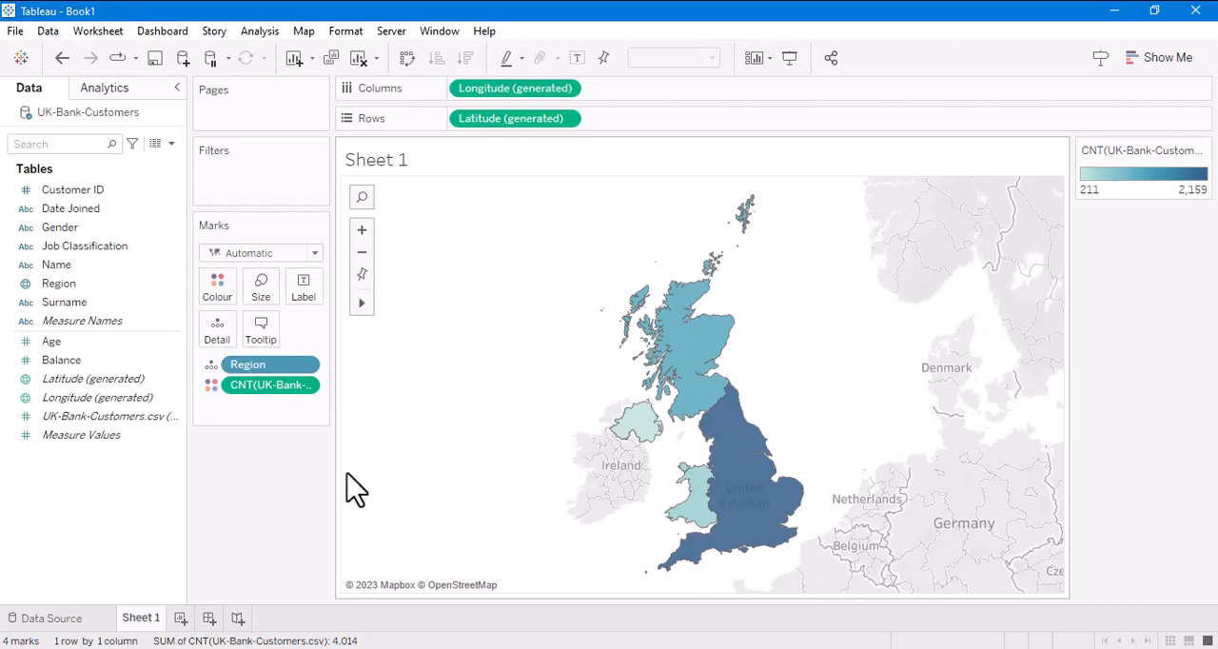
- Apply the Red-Blue Diverging palette to the customer count colours on the map
left_click(226, 278)
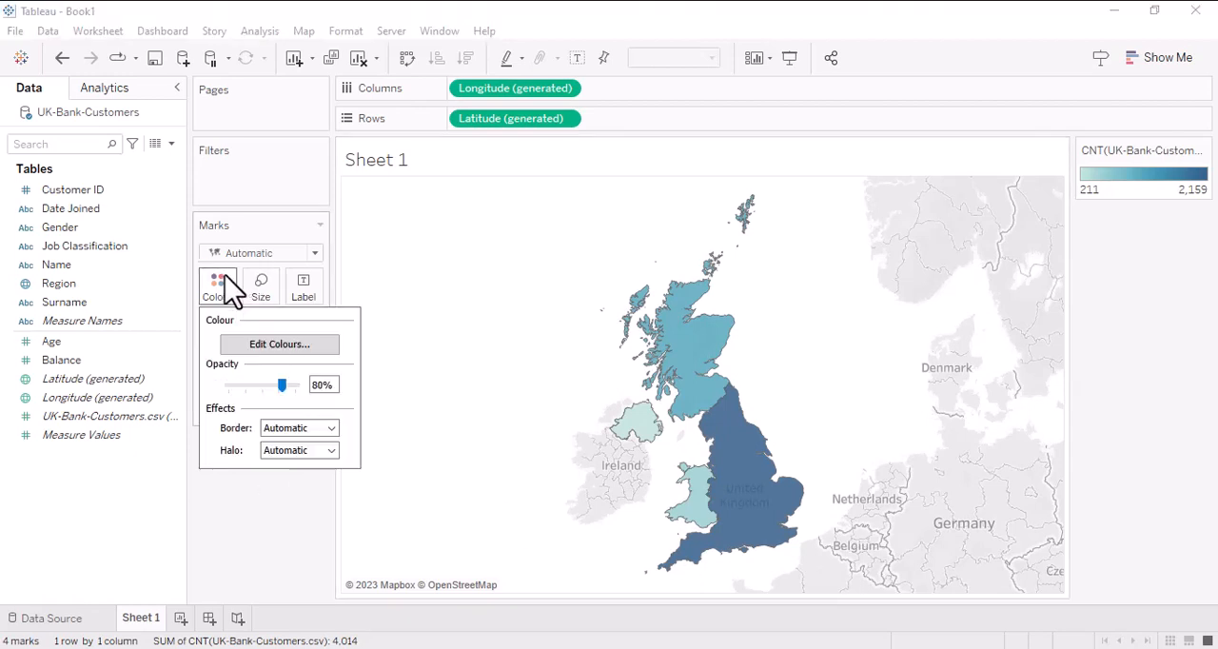
left_click(290, 349)
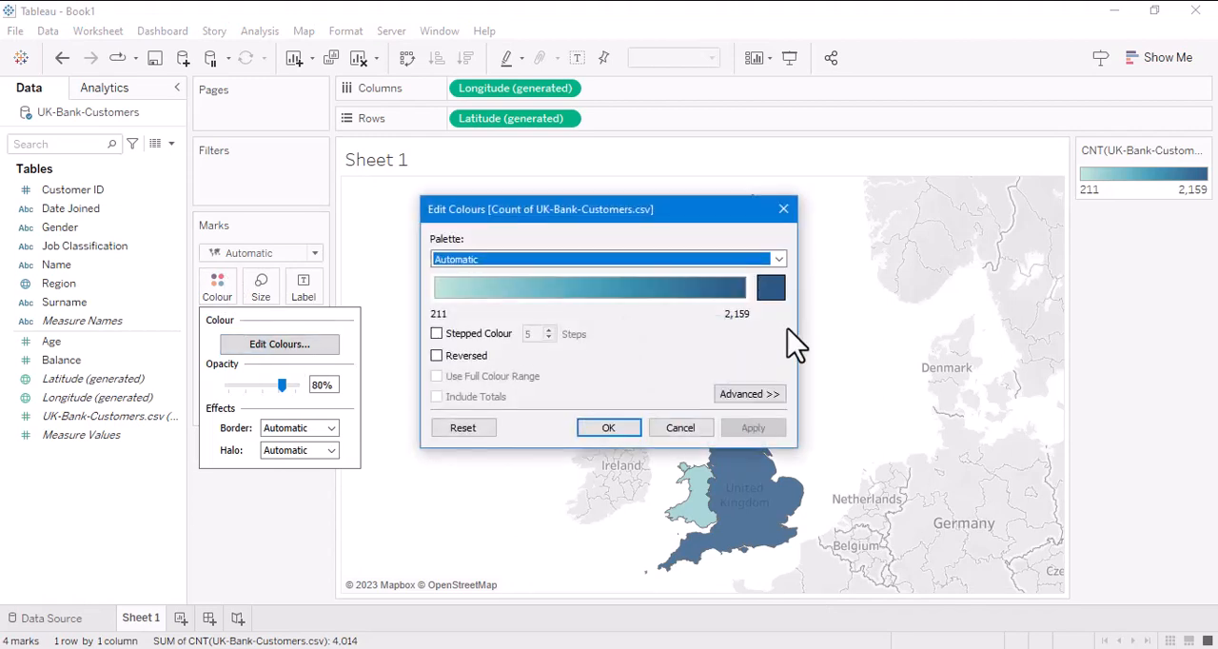
left_click(779, 260)
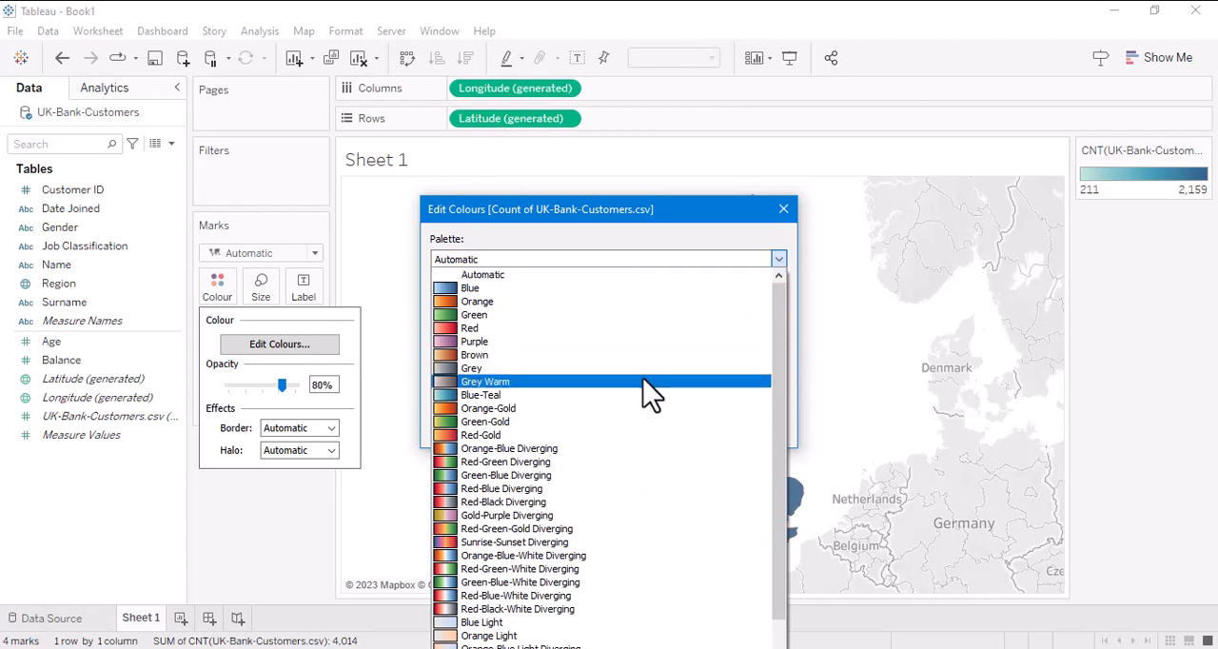
left_click(564, 488)
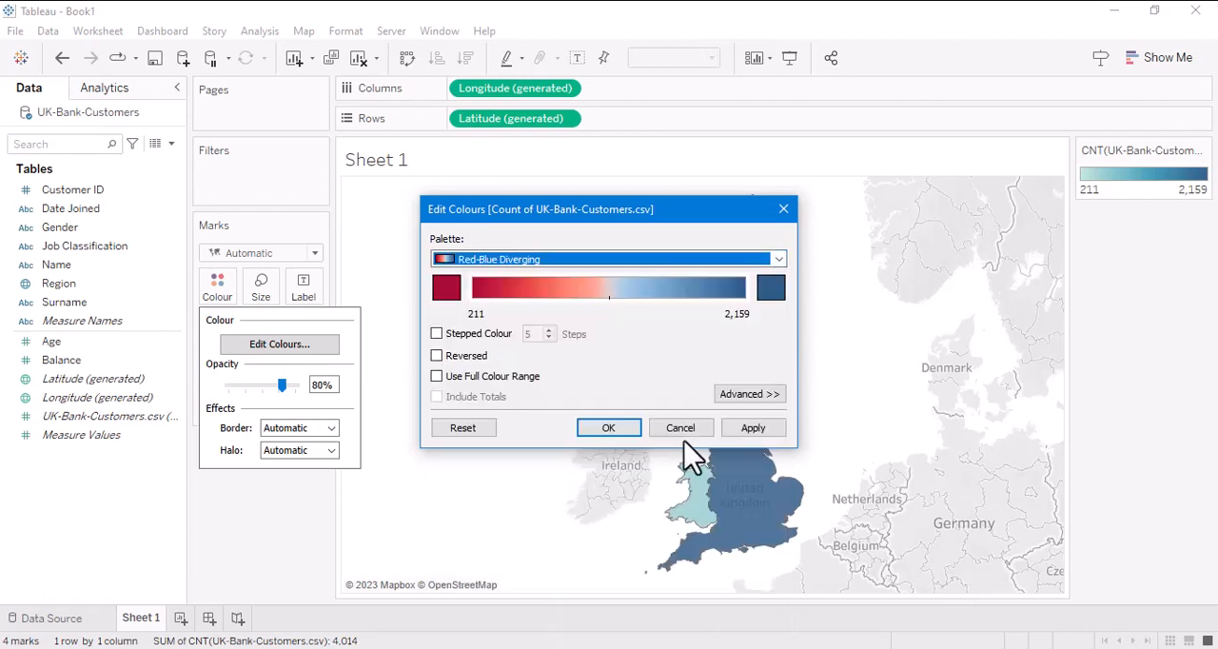
left_click(753, 428)
left_click(607, 429)
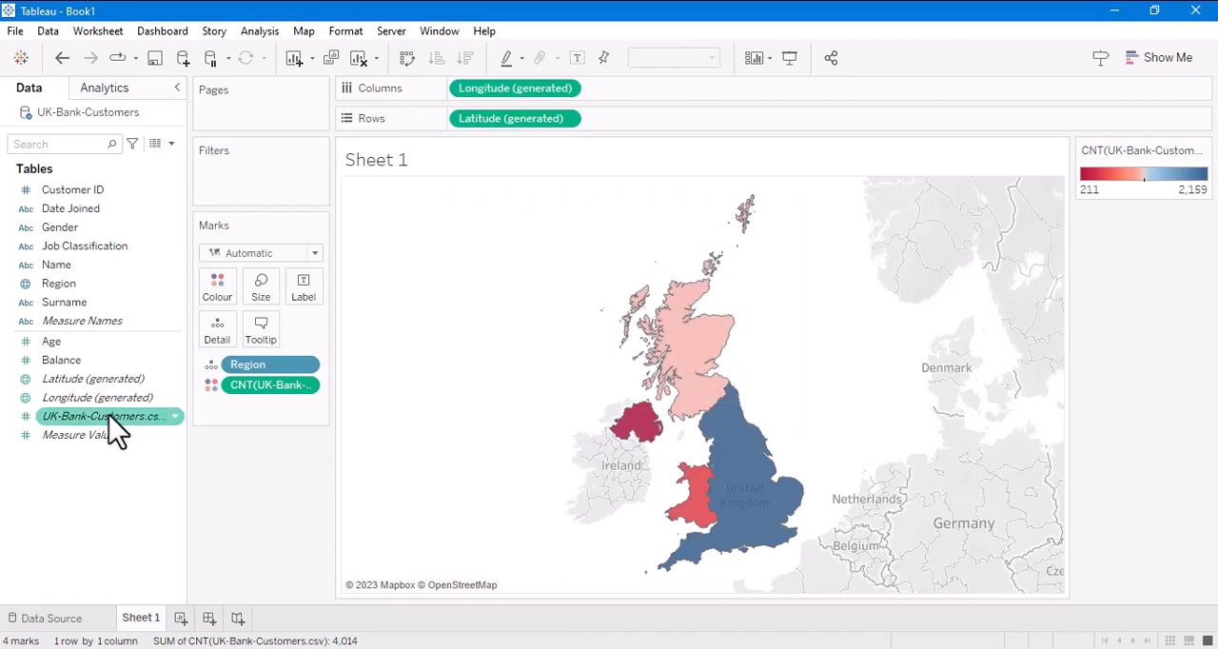
- Label each map area with the UK-Bank-Customers.csv record count and the Region name
left_click_drag(110, 419, 315, 288)
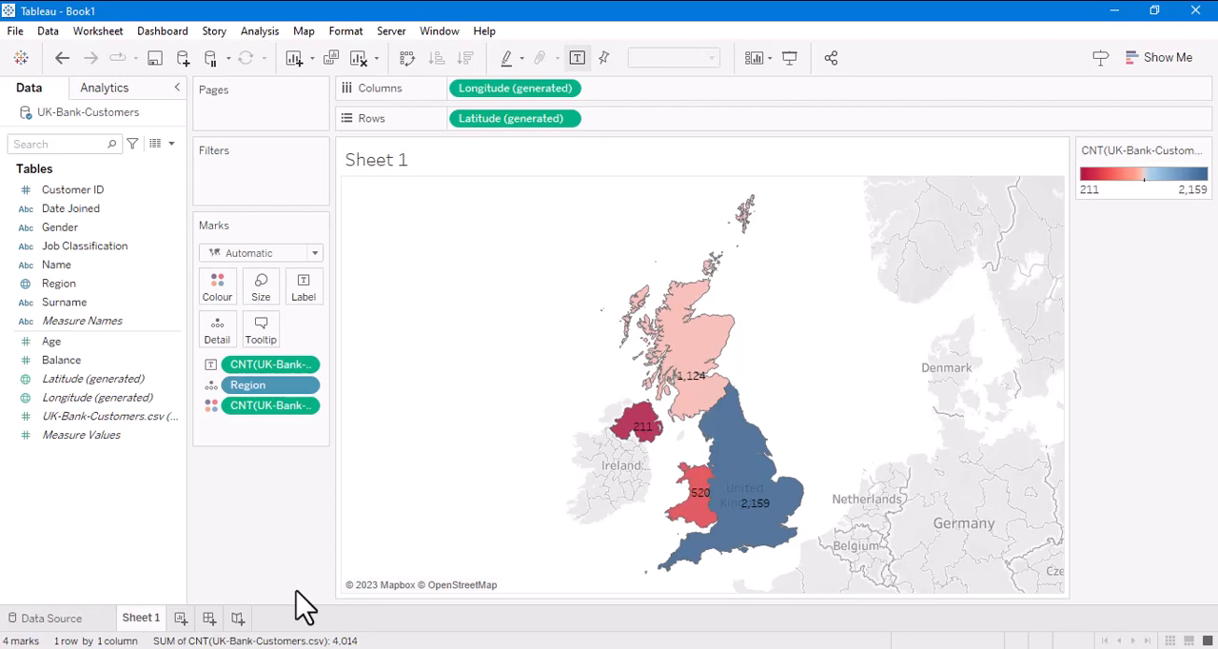
left_click_drag(57, 285, 302, 287)
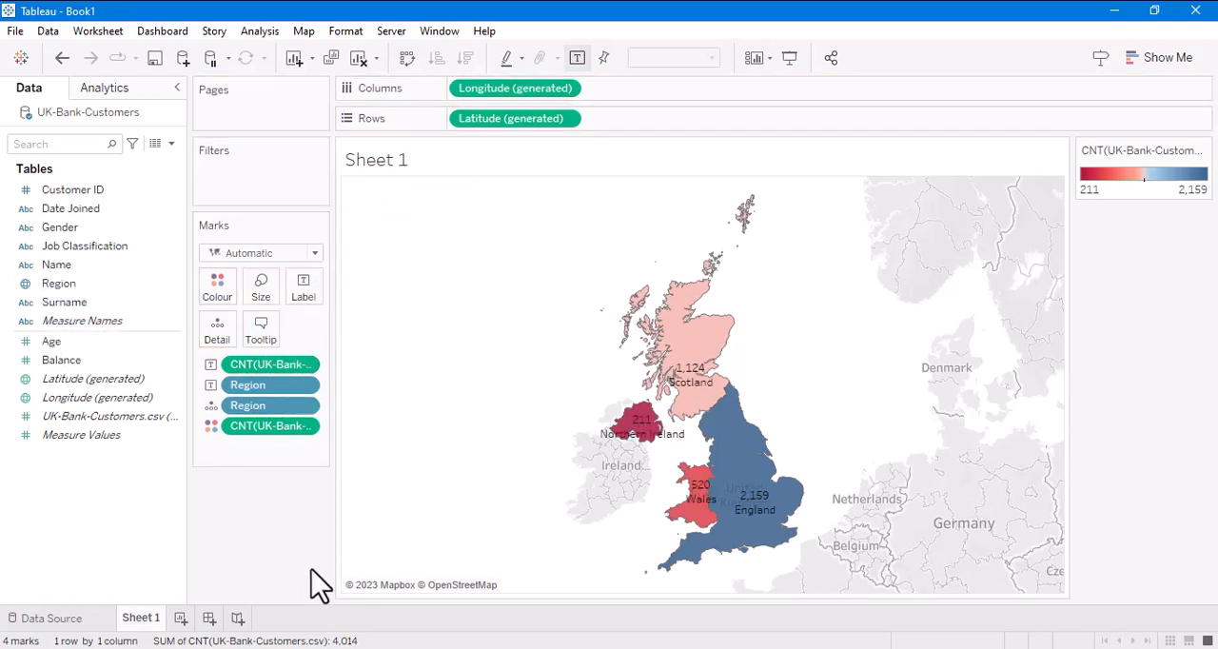
- Move the Region field onto its own line above the UK-Bank-Customers.csv count in the map label text
left_click(305, 290)
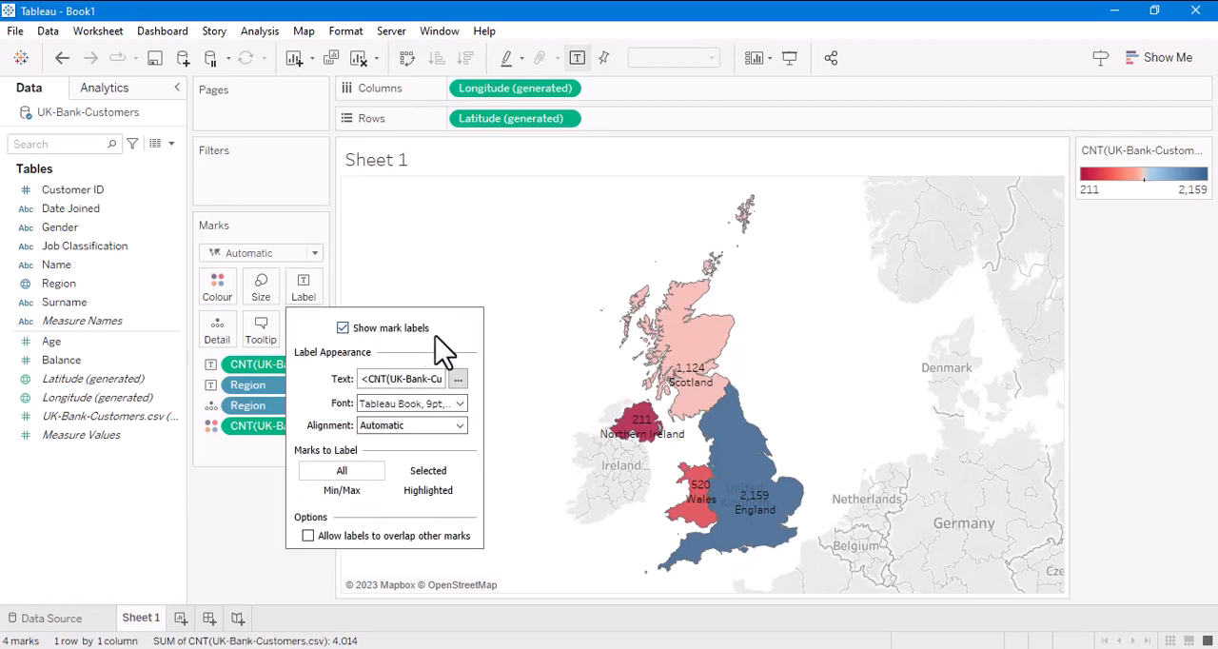
left_click(319, 290)
left_click(305, 290)
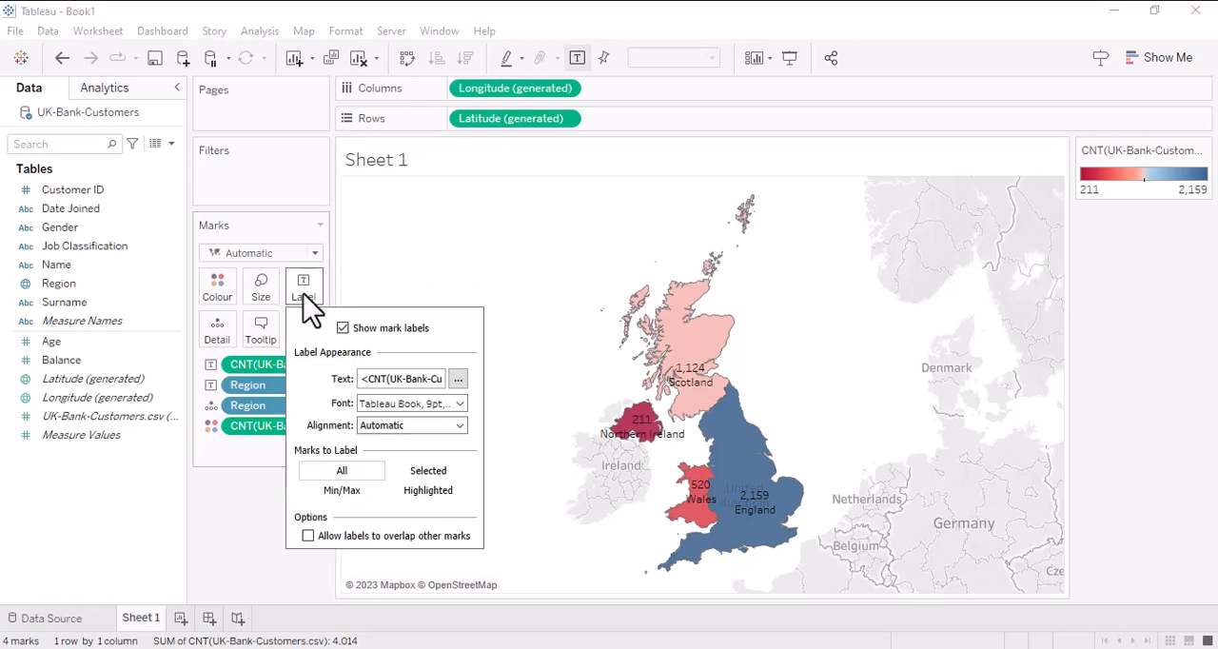
left_click(457, 379)
left_click_drag(648, 269, 578, 270)
key("ctrl+c")
key("BackSpace")
left_click(526, 249)
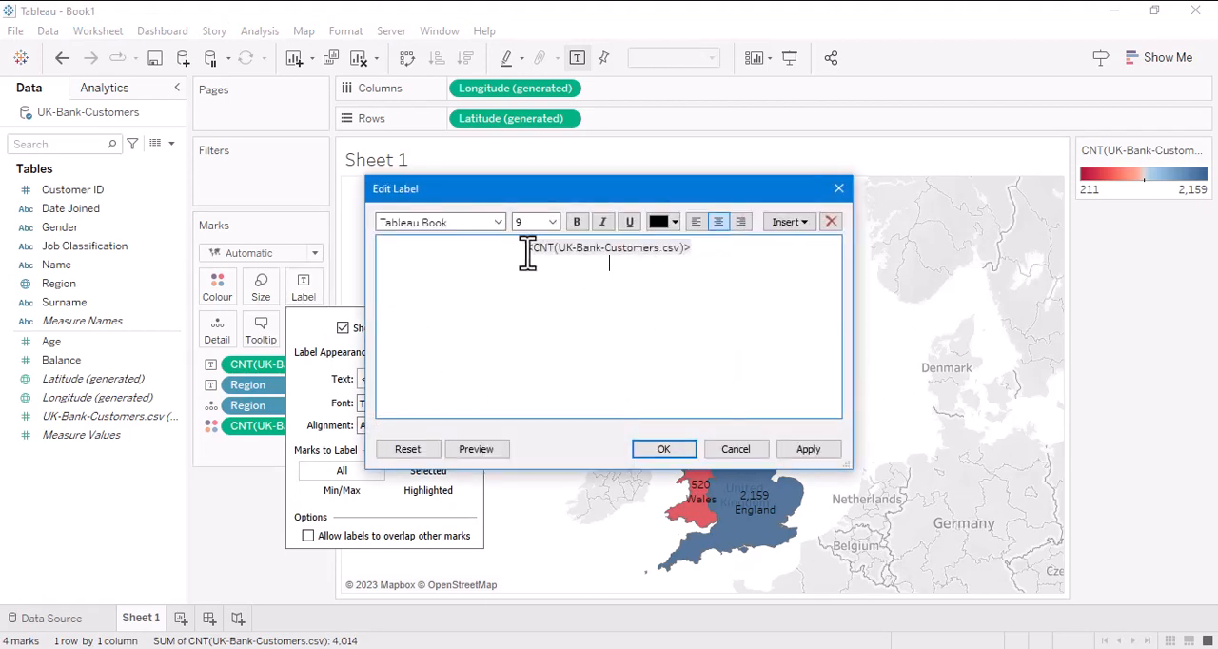
key("Return")
key("ctrl+v")
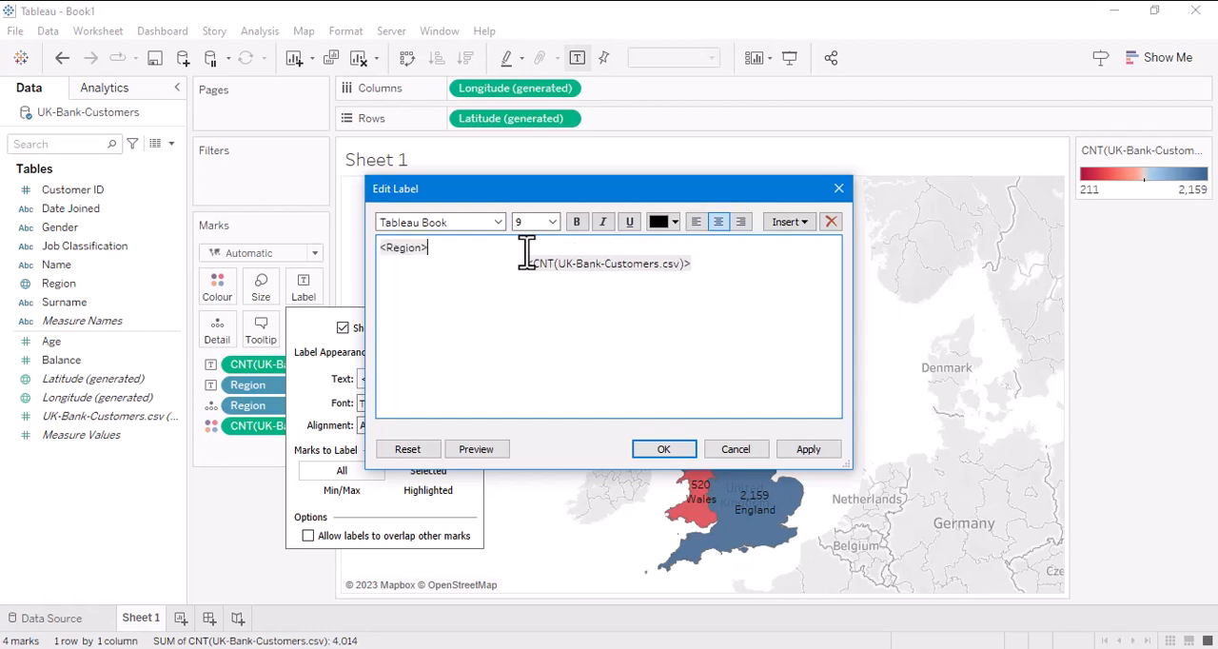
- Centre the Region line in the map label and apply the edited label
key("shift+Home")
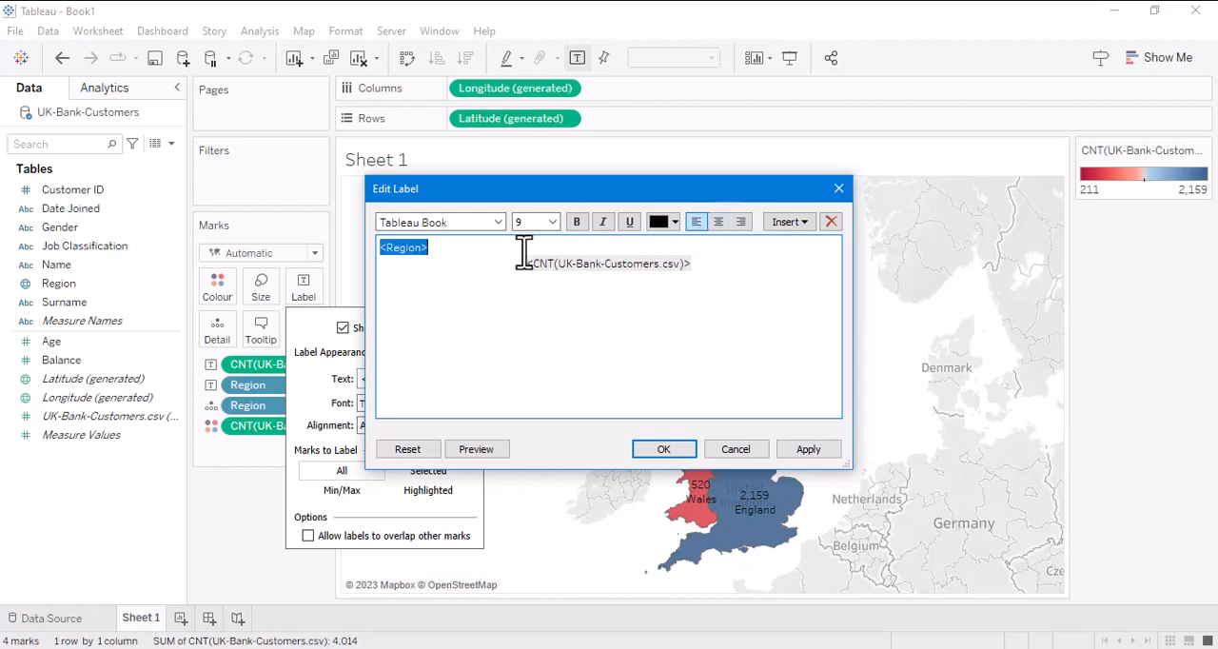
key("ctrl+e")
left_click(805, 451)
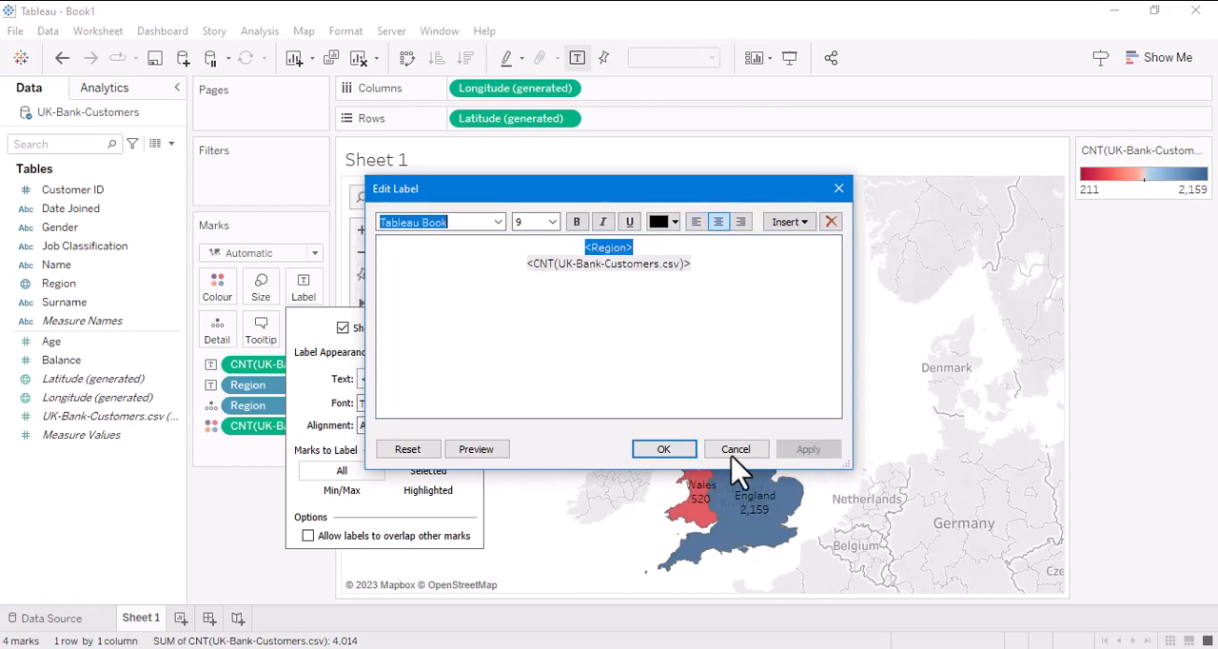
left_click(657, 453)
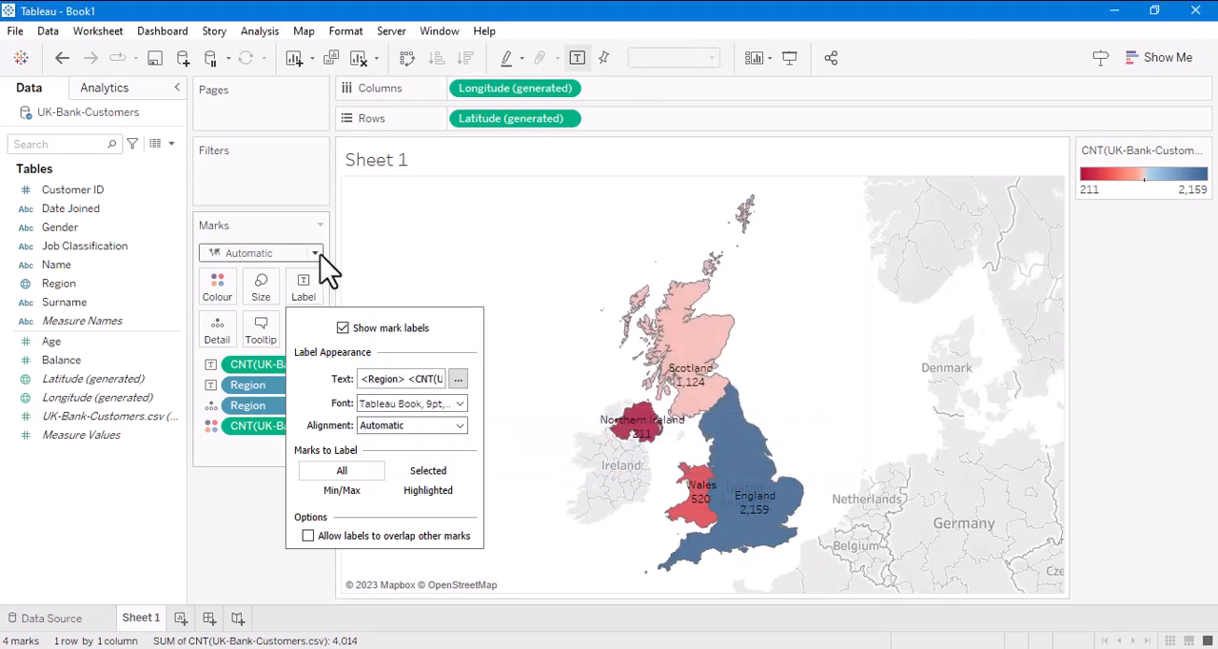
left_click(225, 530)
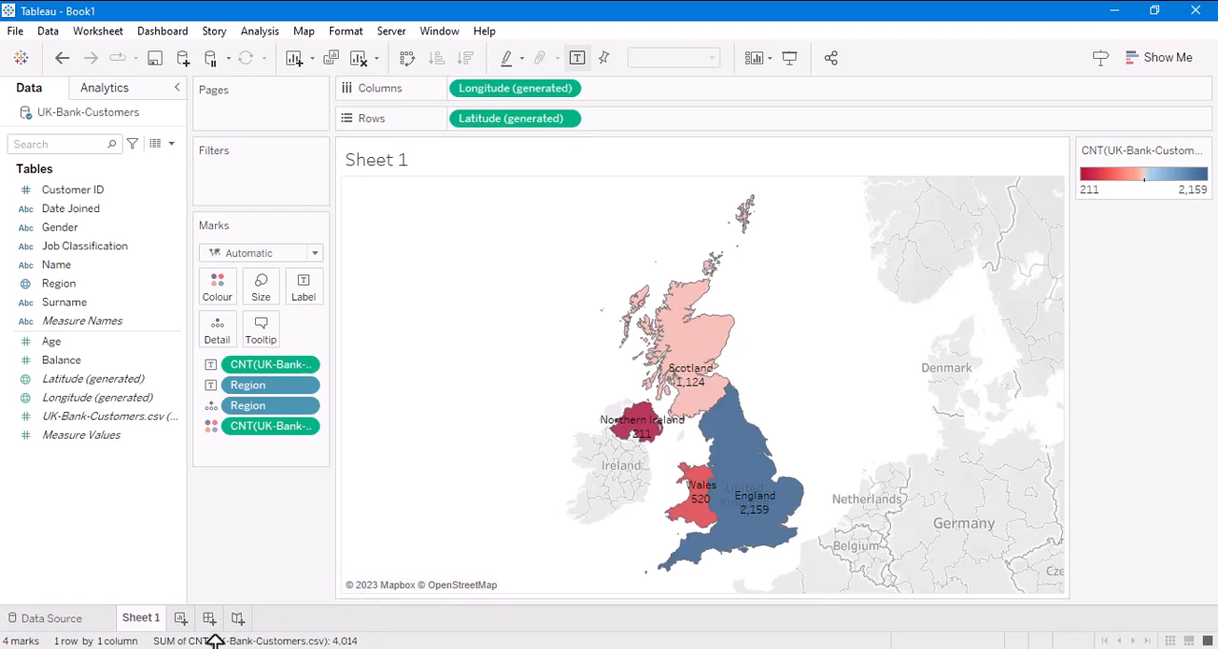
- Rename the map worksheet as Maps
double_click(139, 625)
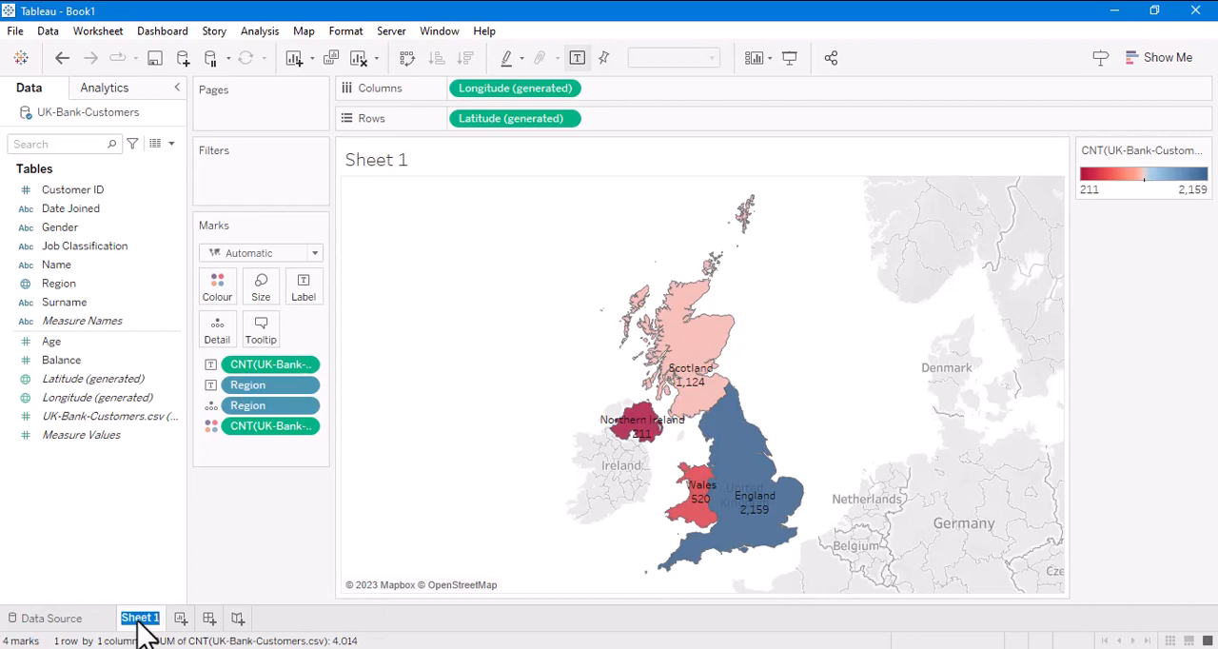
type("Mpas")
key("Return")
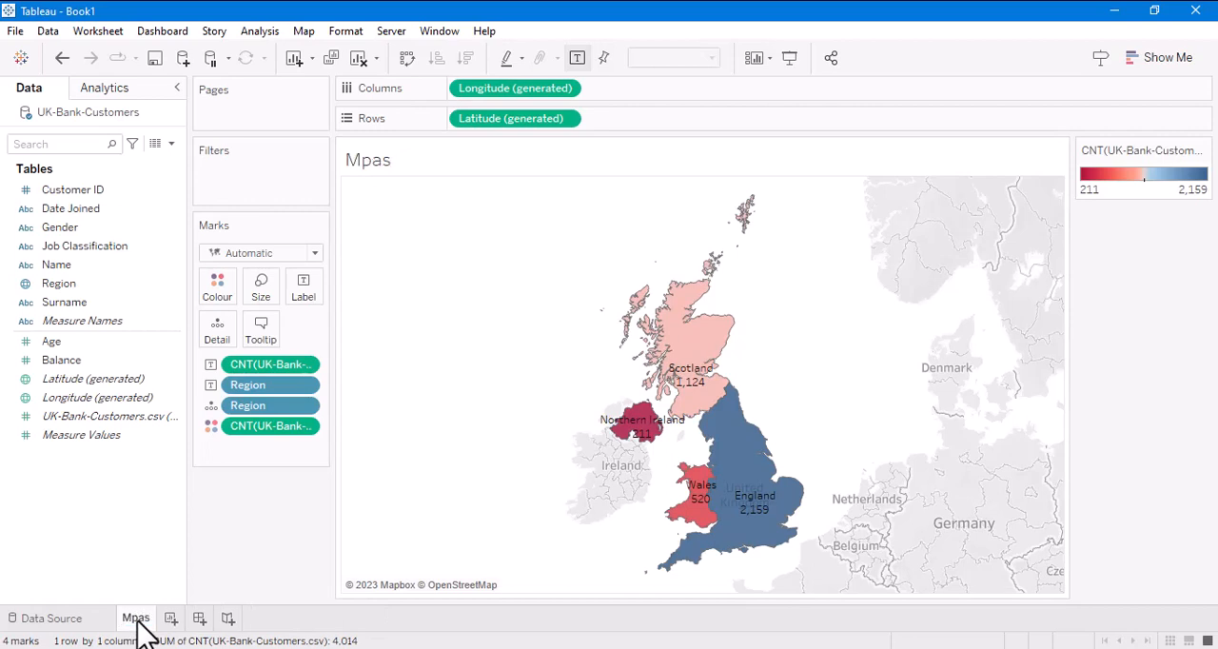
double_click(138, 625)
key("BackSpace")
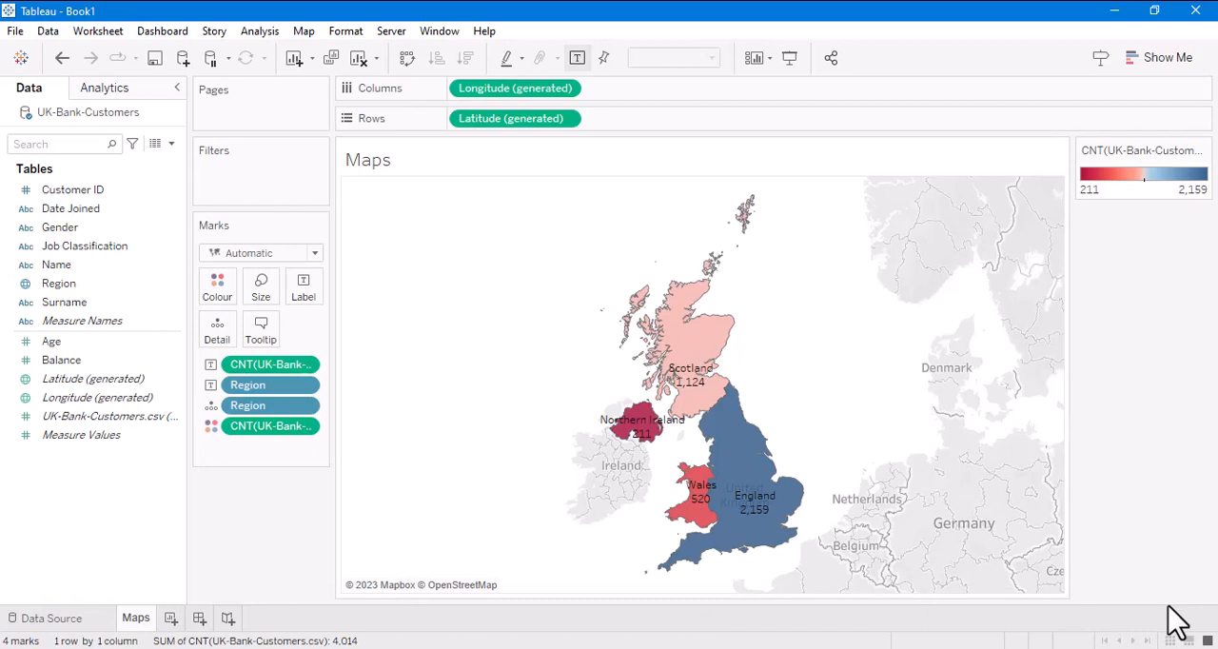
- Create a new worksheet with a pie chart of the UK-Bank-Customers.csv record count by Gender
left_click(170, 619)
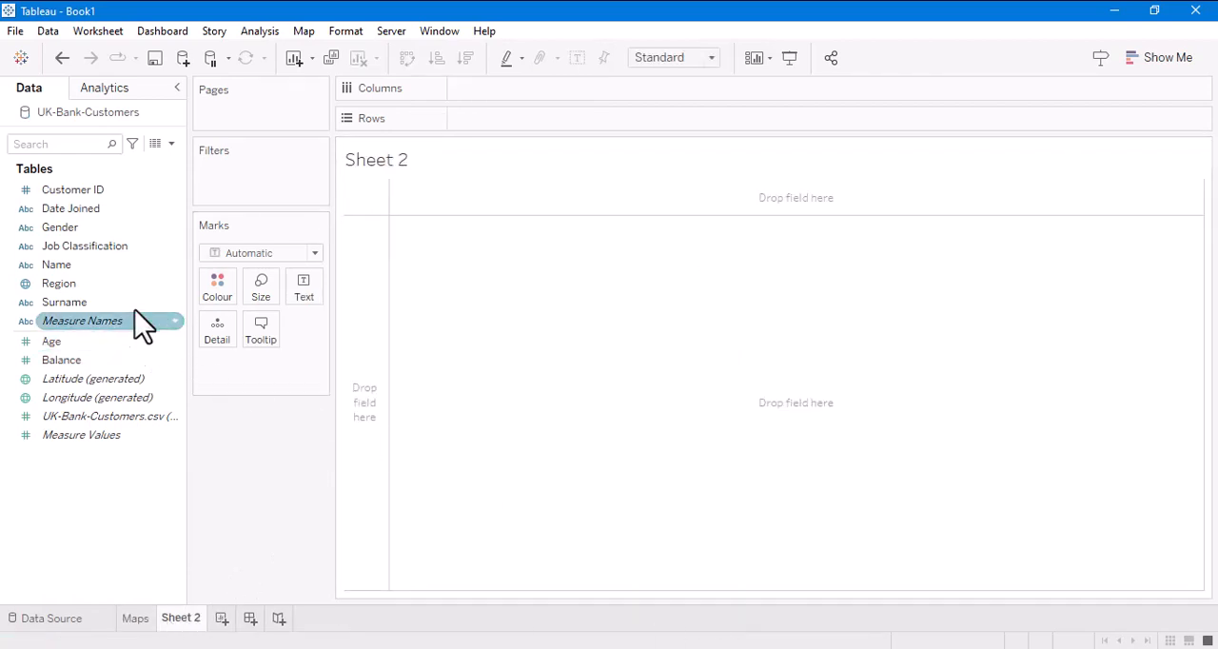
left_click_drag(54, 233, 444, 337)
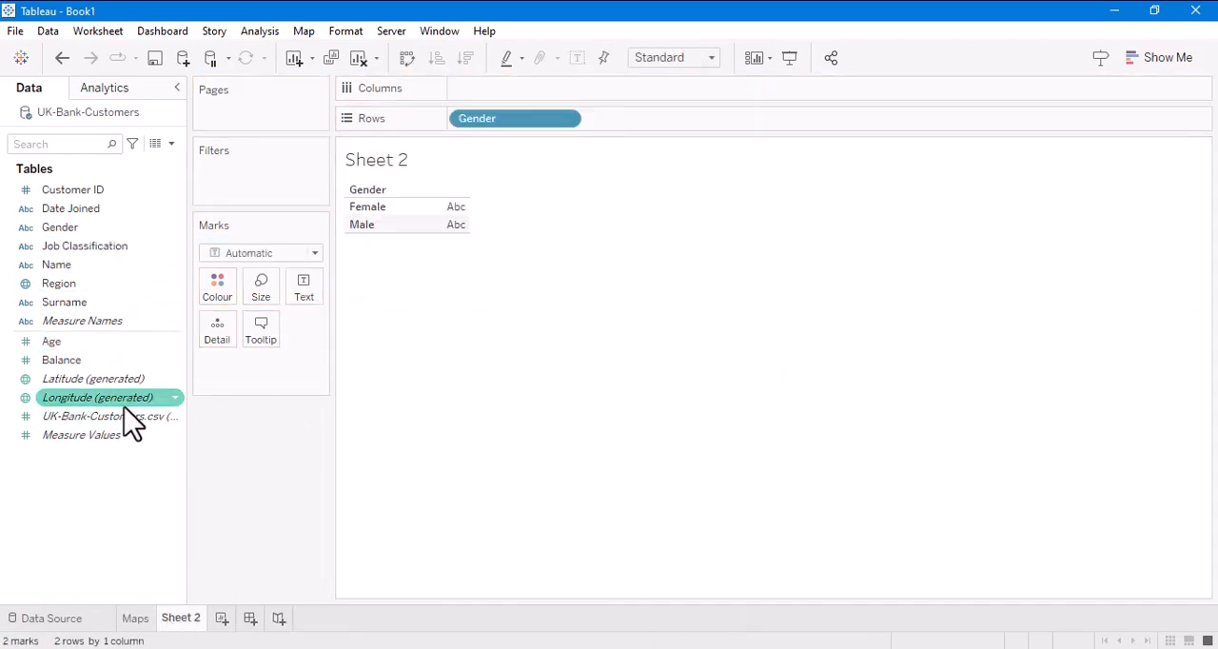
left_click_drag(119, 419, 486, 271)
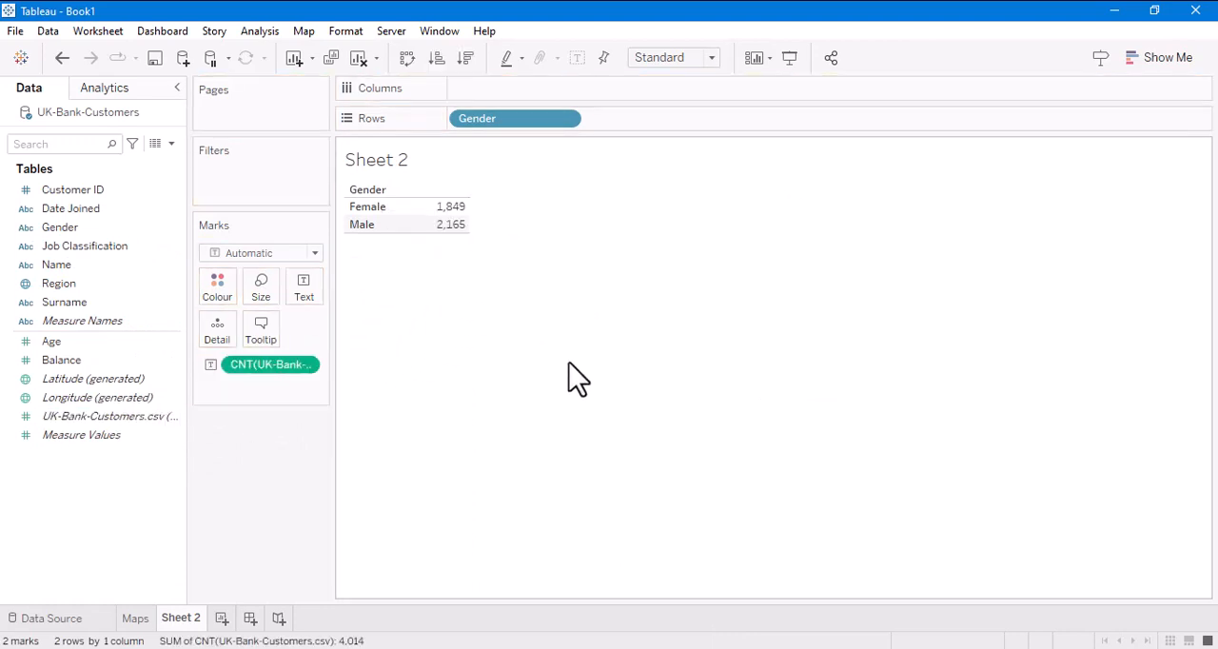
left_click(1171, 59)
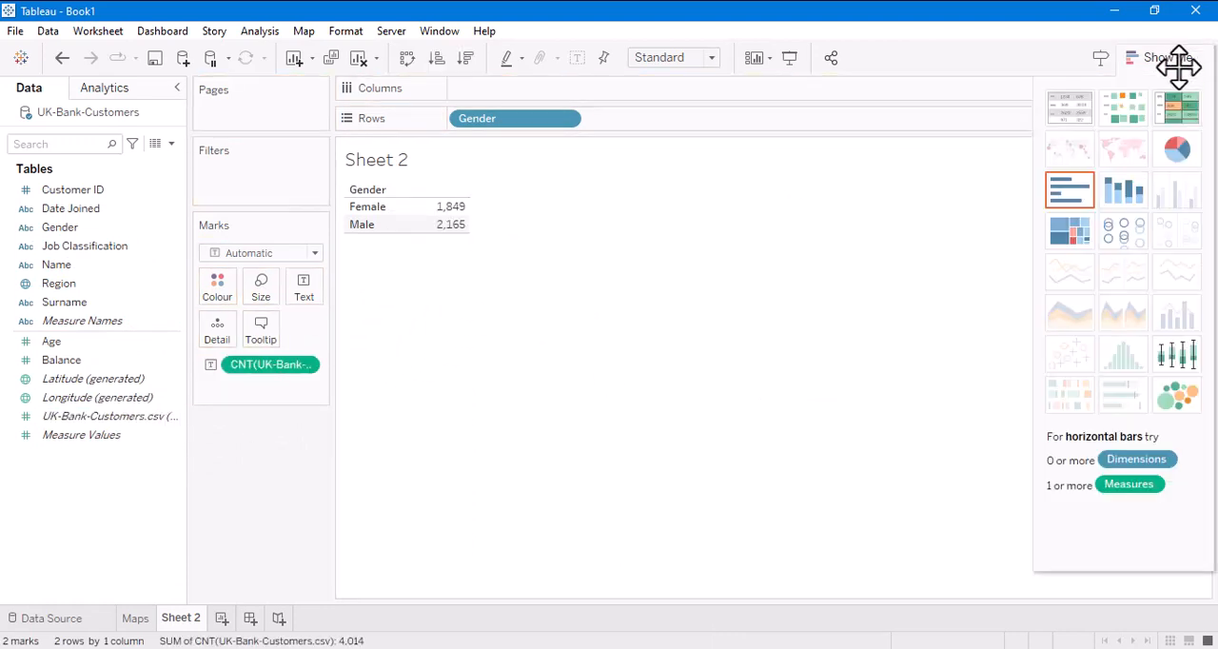
left_click(1177, 150)
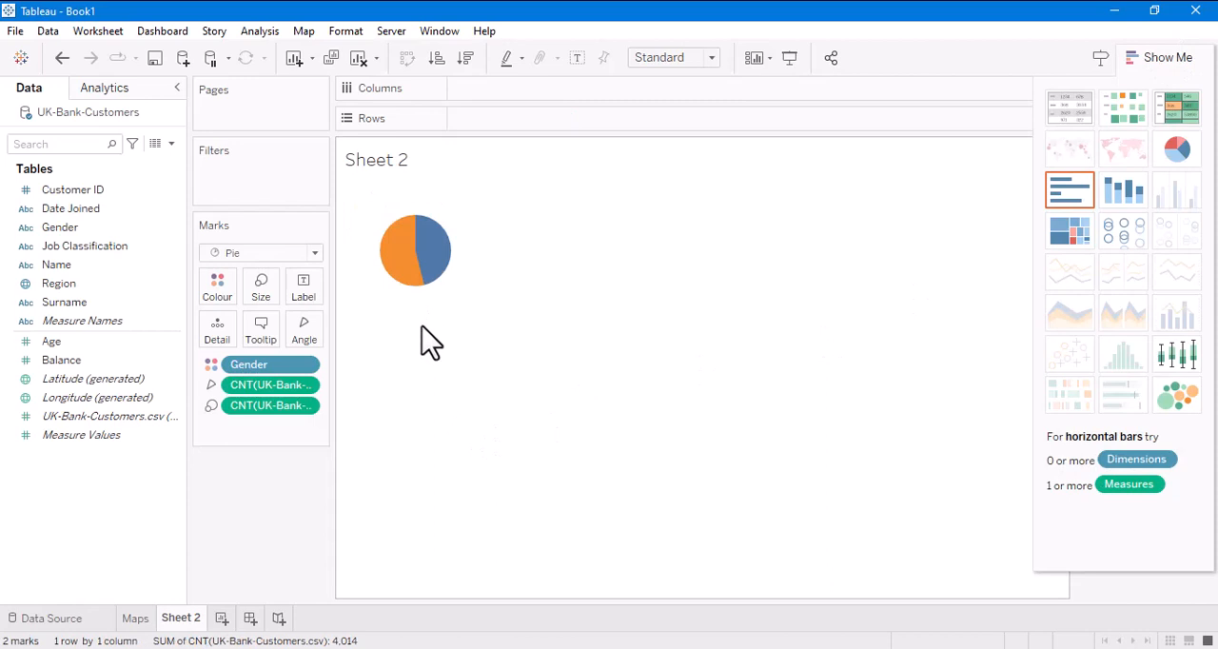
- Enlarge the Gender pie chart by extending its cell height and width and increasing the mark size
left_click_drag(422, 320, 420, 415)
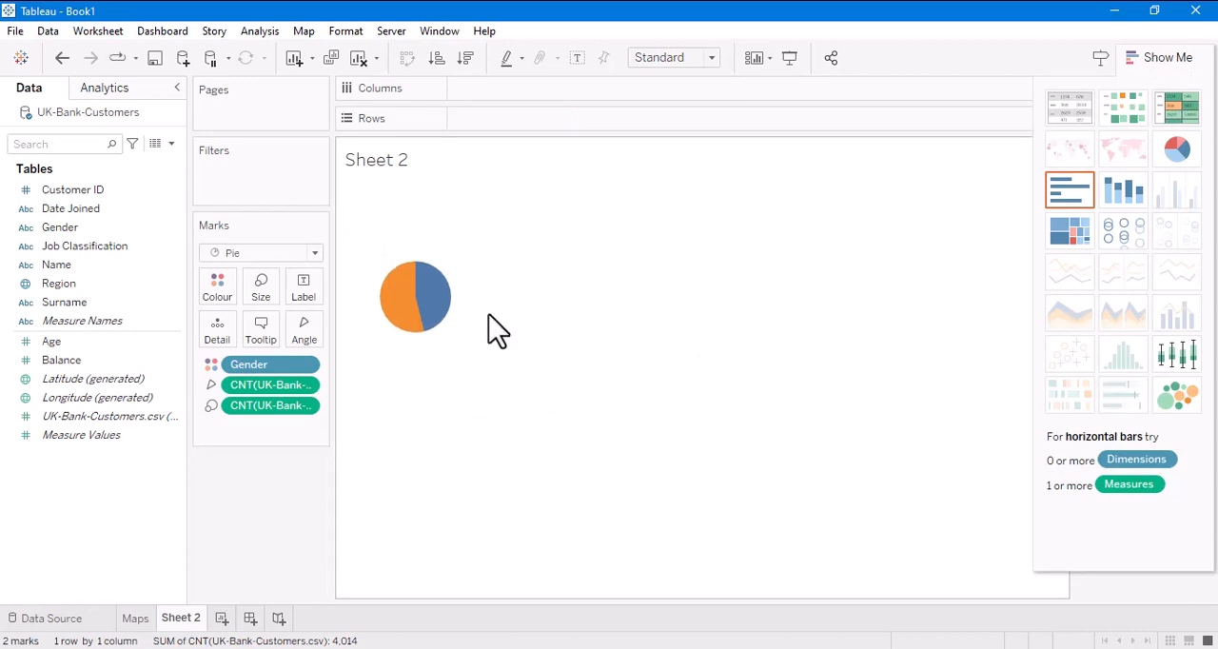
left_click_drag(484, 313, 650, 343)
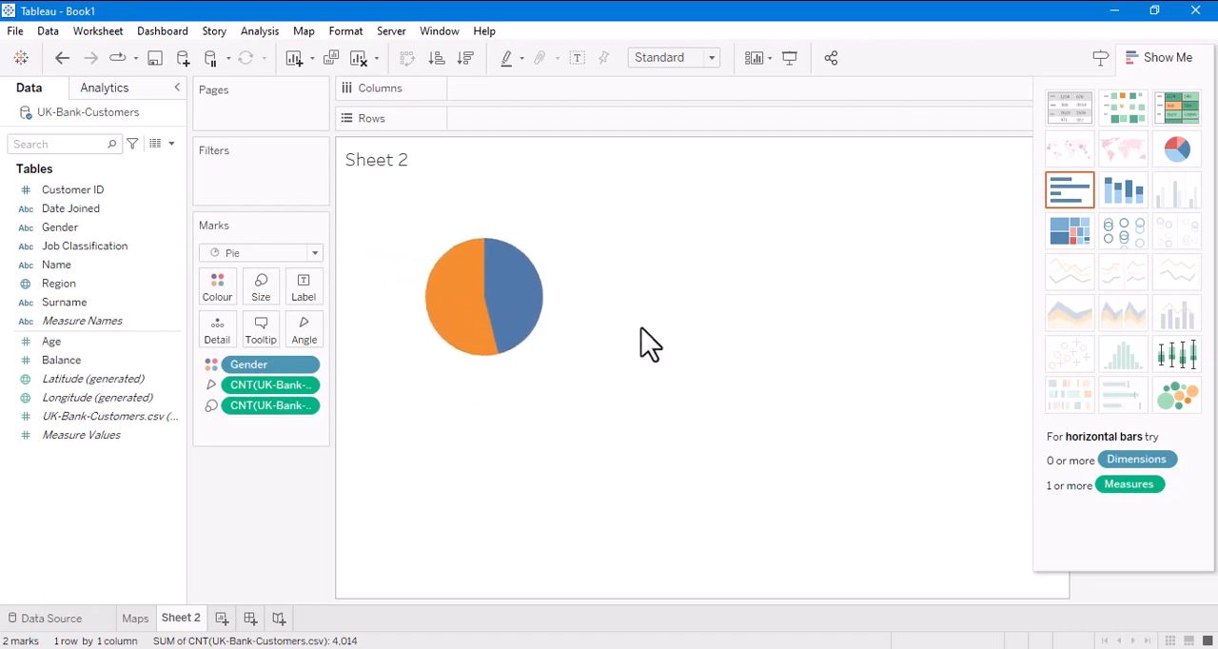
left_click(267, 297)
left_click_drag(313, 328, 319, 328)
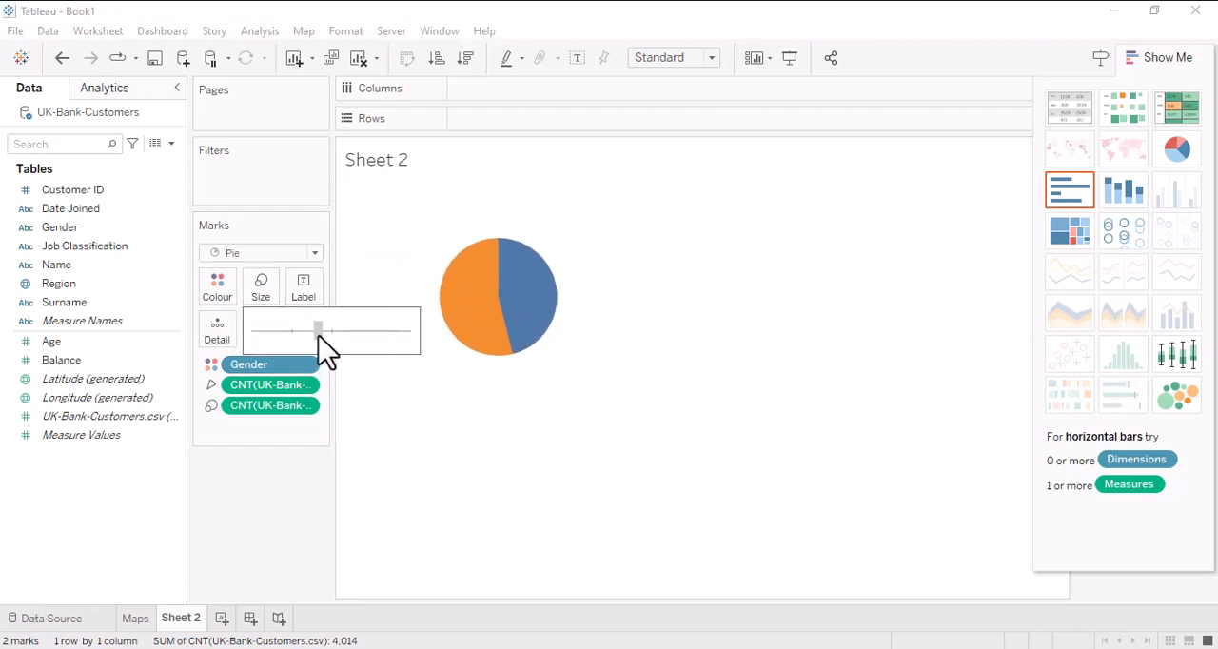
left_click(890, 556)
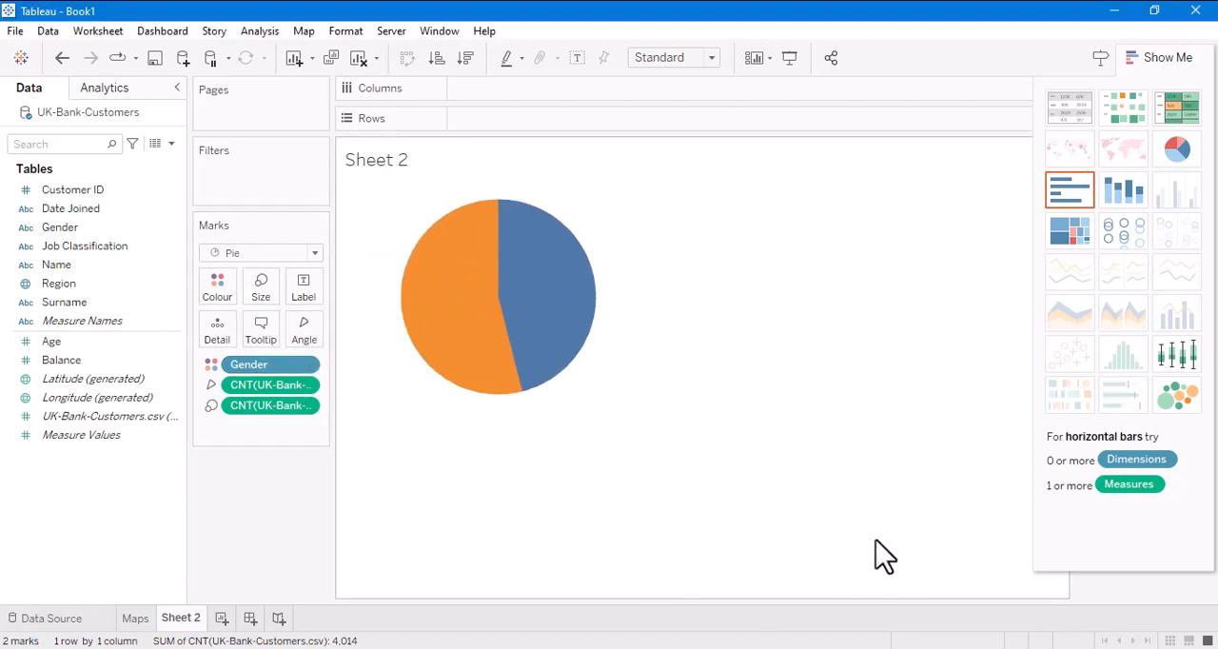
- Colour the Female slice light pink and the Male slice blue using the Tableau 20 palette
left_click(233, 300)
left_click(289, 345)
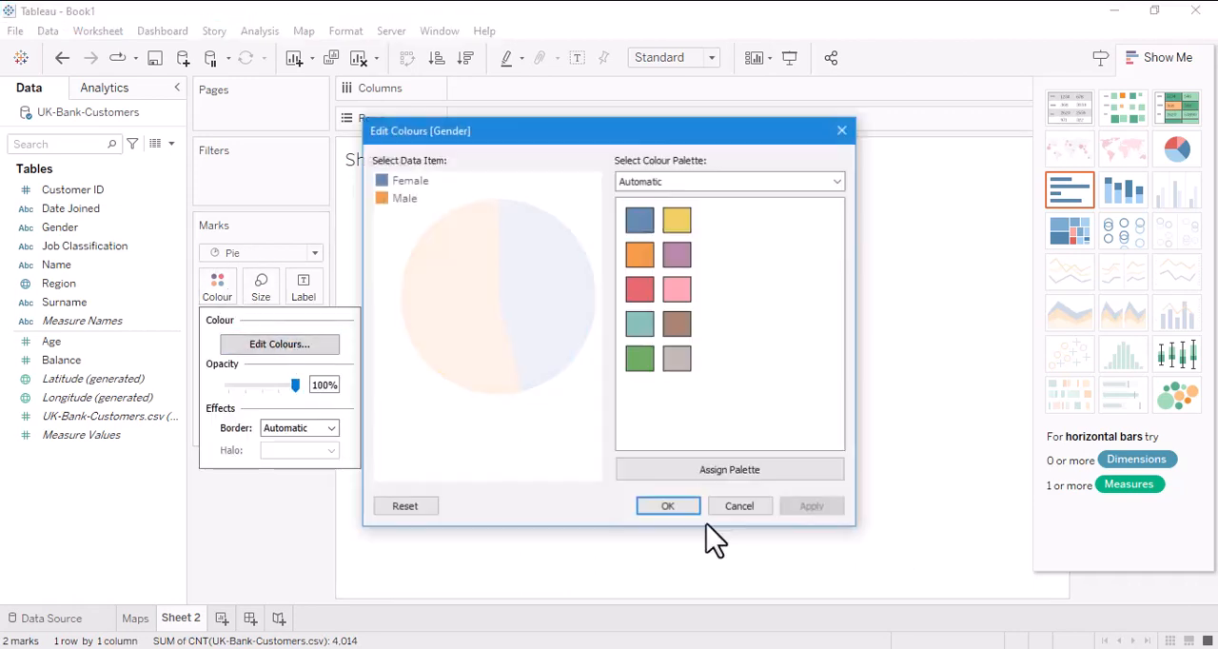
left_click(392, 183)
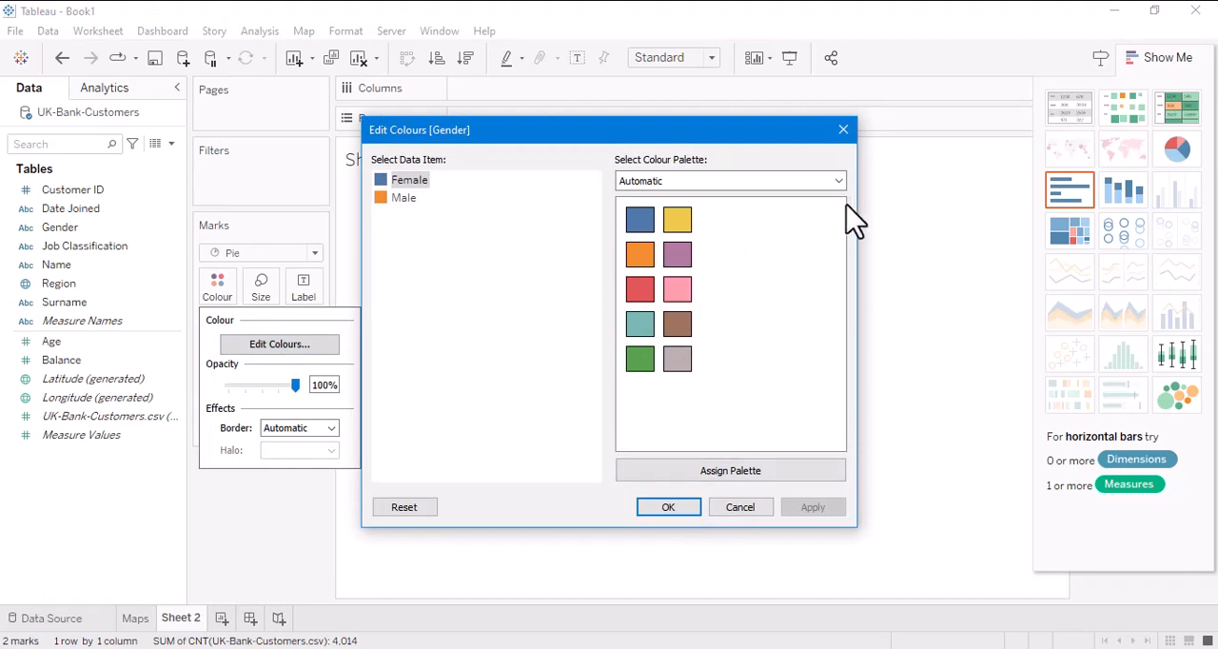
left_click(839, 181)
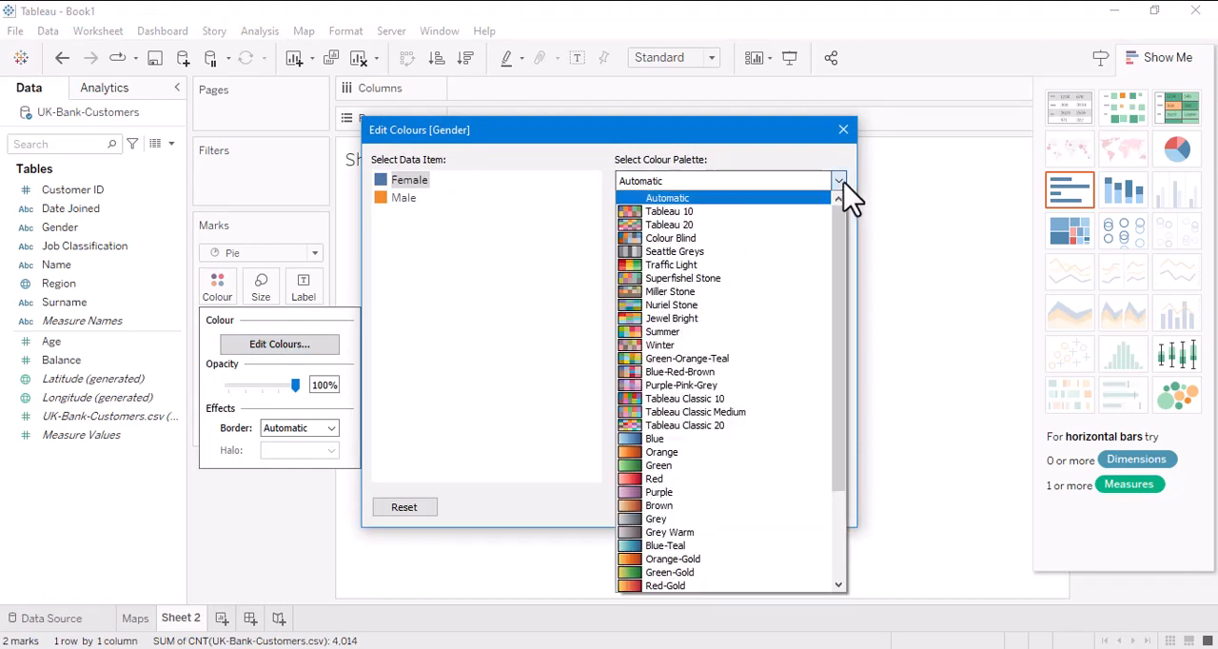
left_click(790, 226)
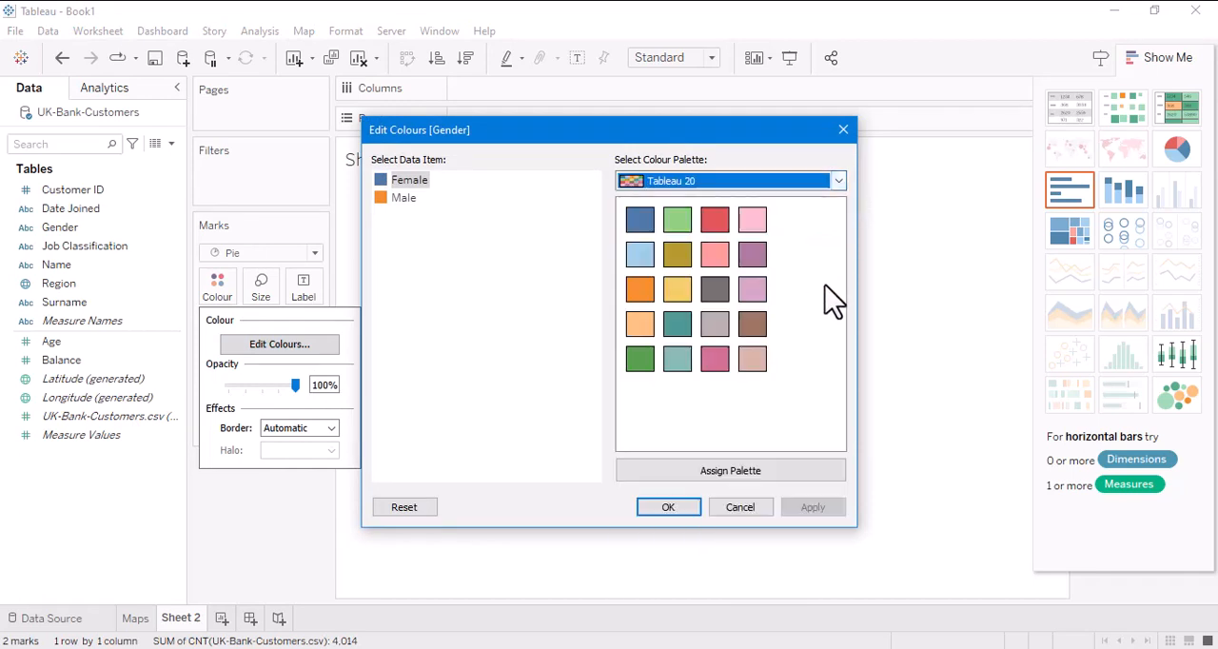
left_click(752, 220)
left_click(400, 199)
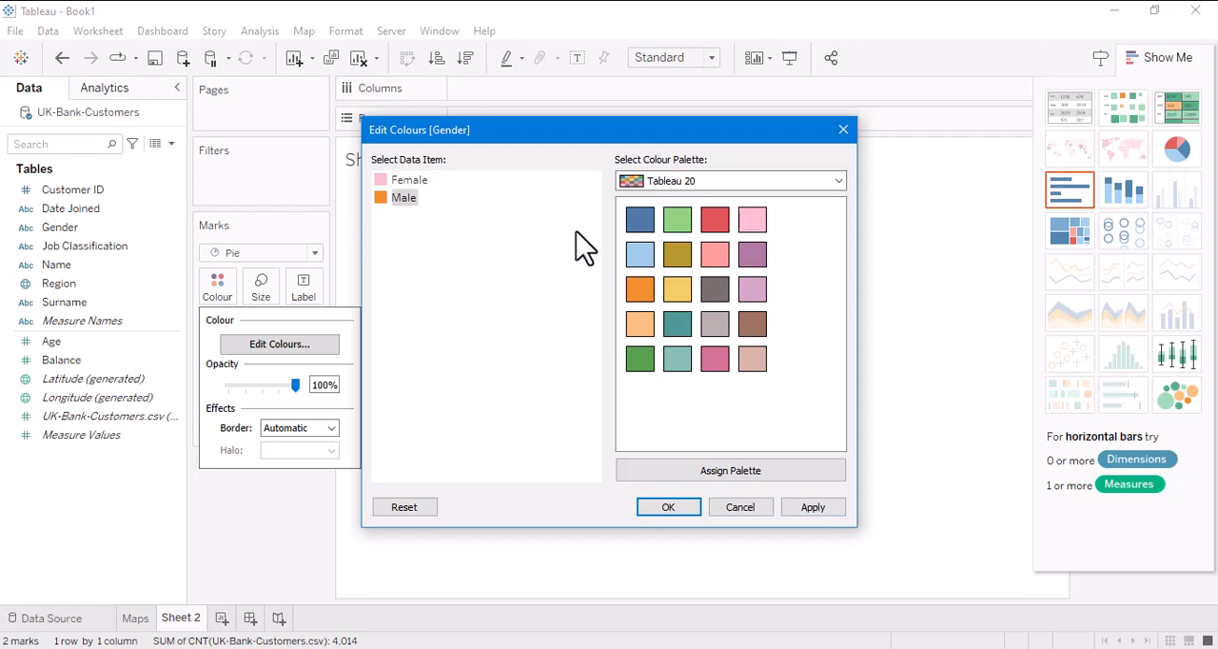
left_click(638, 222)
left_click(816, 507)
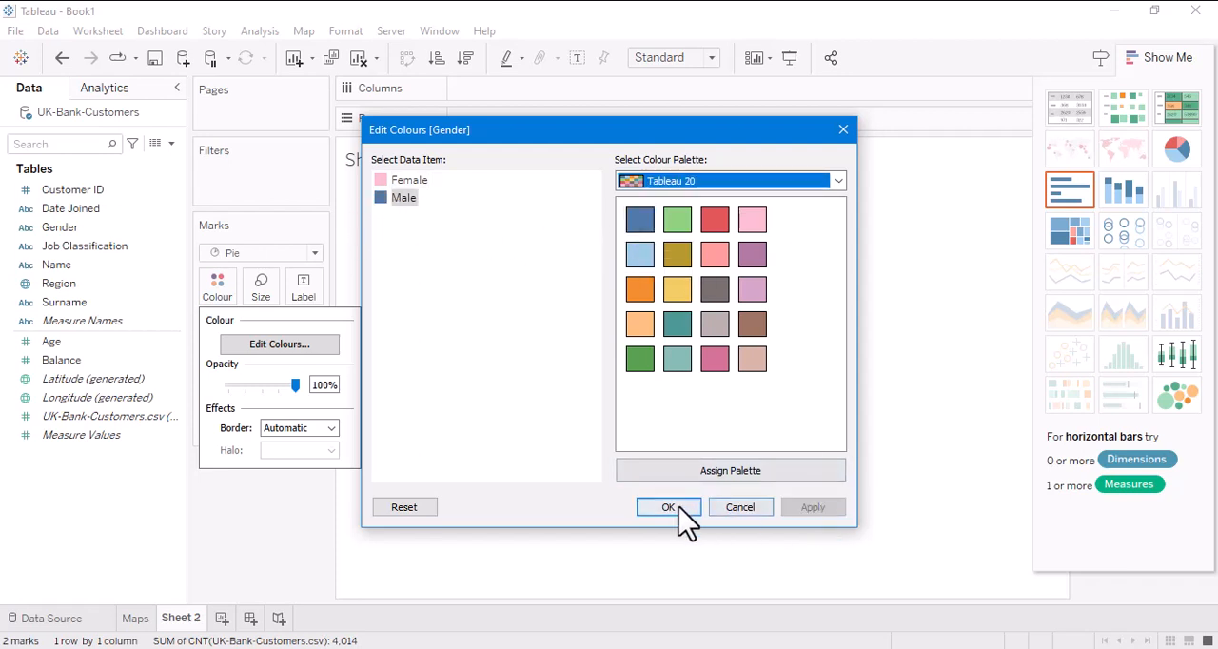
left_click(669, 507)
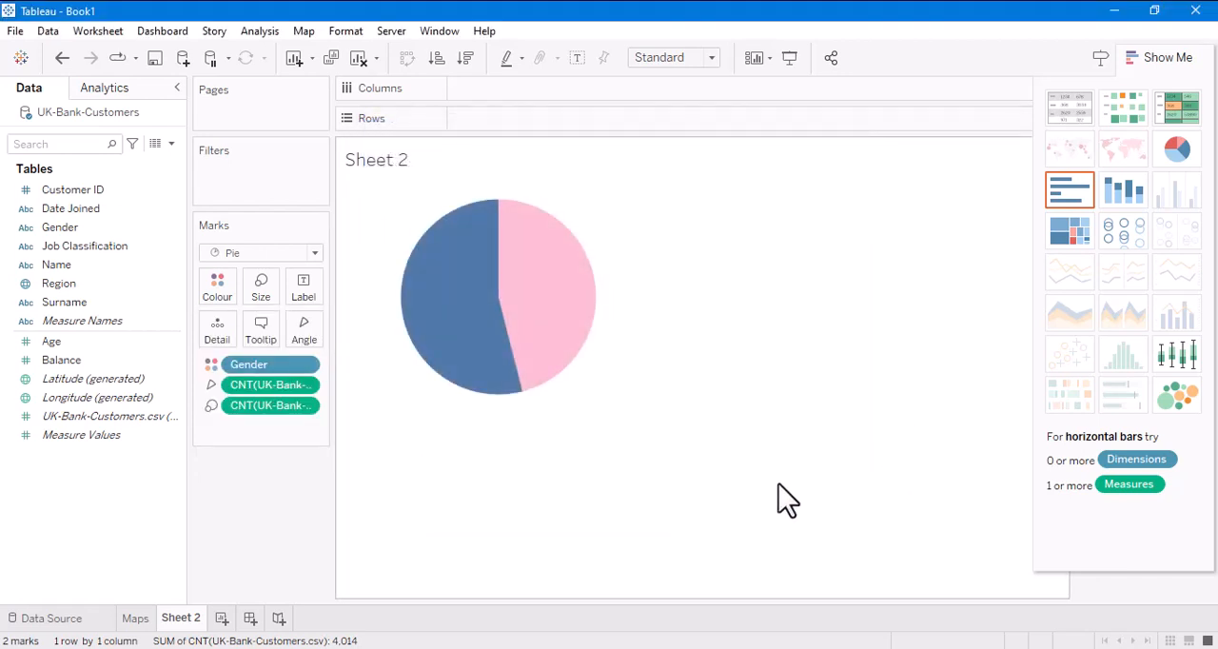
- Label the pie slices with the UK-Bank-Customers.csv record count and the Gender name
left_click_drag(119, 416, 307, 292)
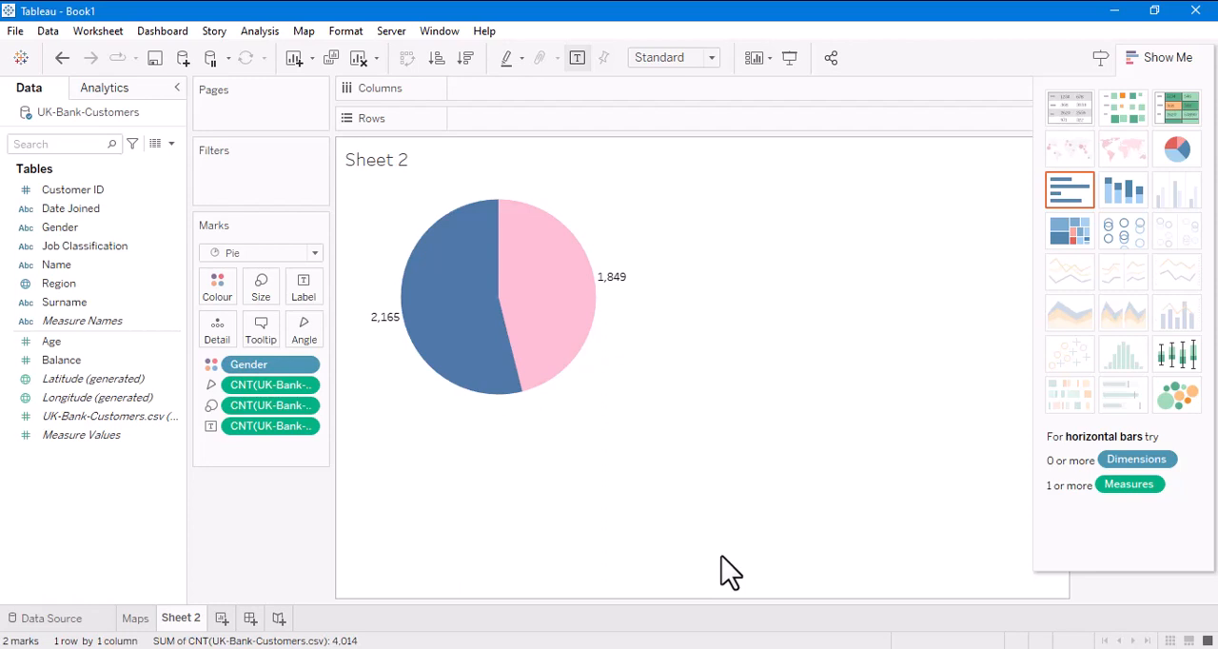
left_click_drag(61, 230, 310, 311)
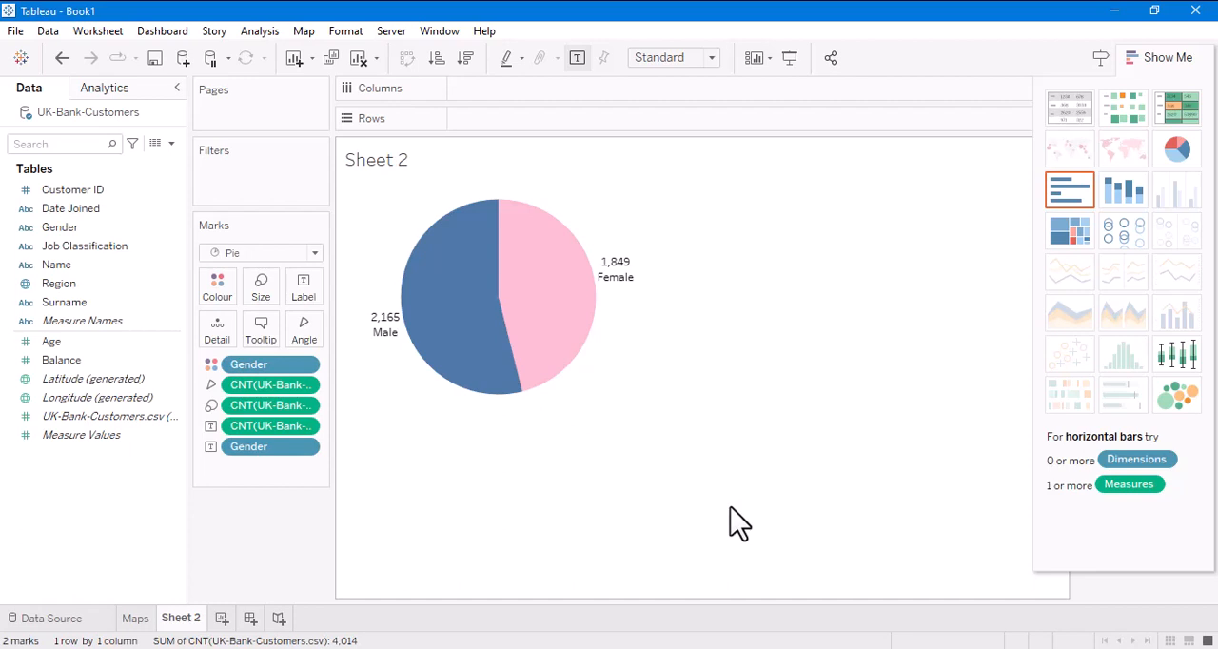
- Rename the pie chart worksheet as Gender
double_click(183, 623)
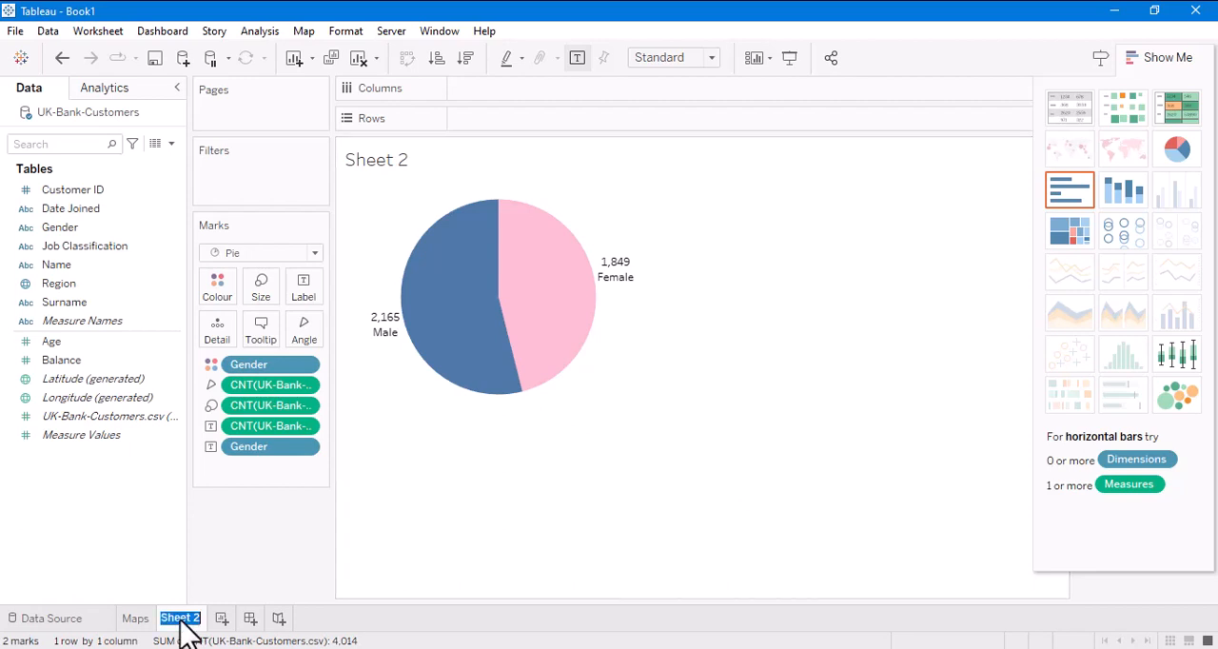
key("BackSpace")
type("Gender")
key("Return")
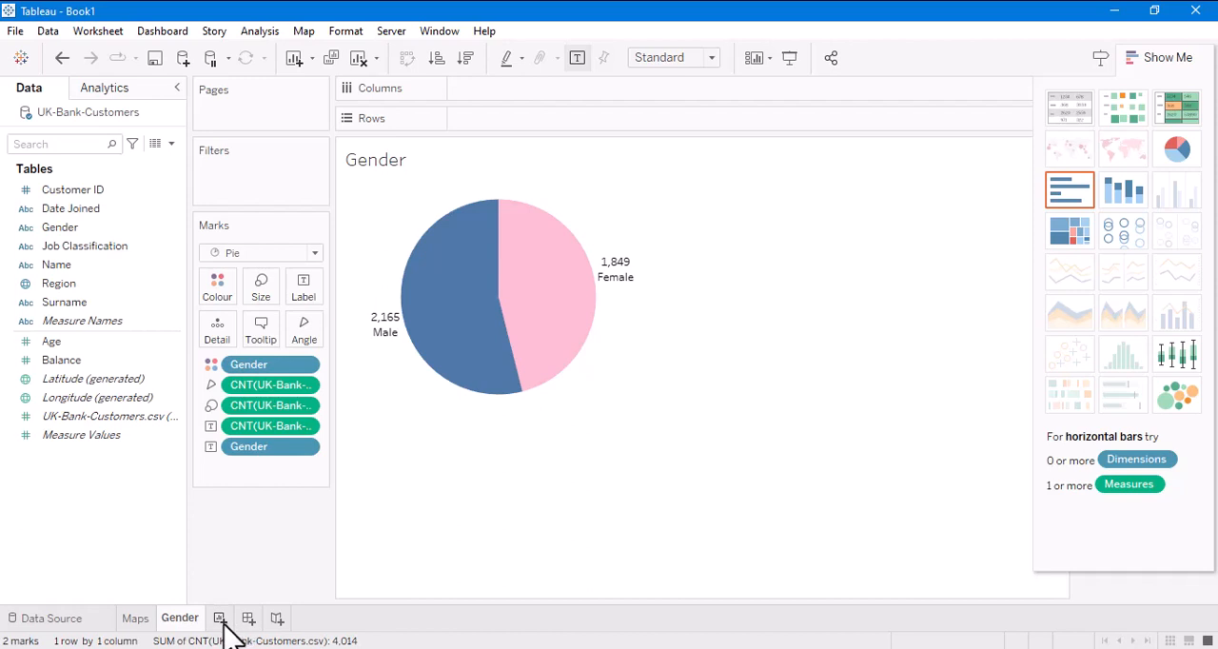
- Create a new worksheet with a pie chart of the UK-Bank-Customers.csv record count by Job Classification
left_click(219, 618)
left_click_drag(86, 249, 509, 92)
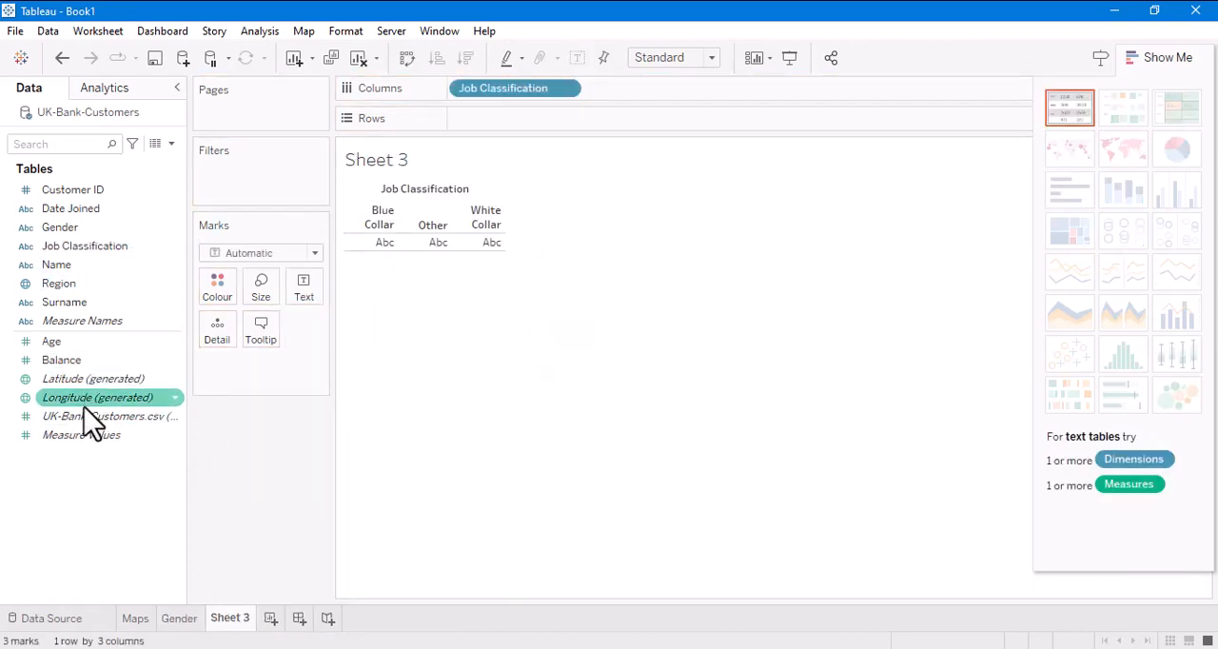
left_click_drag(91, 419, 483, 119)
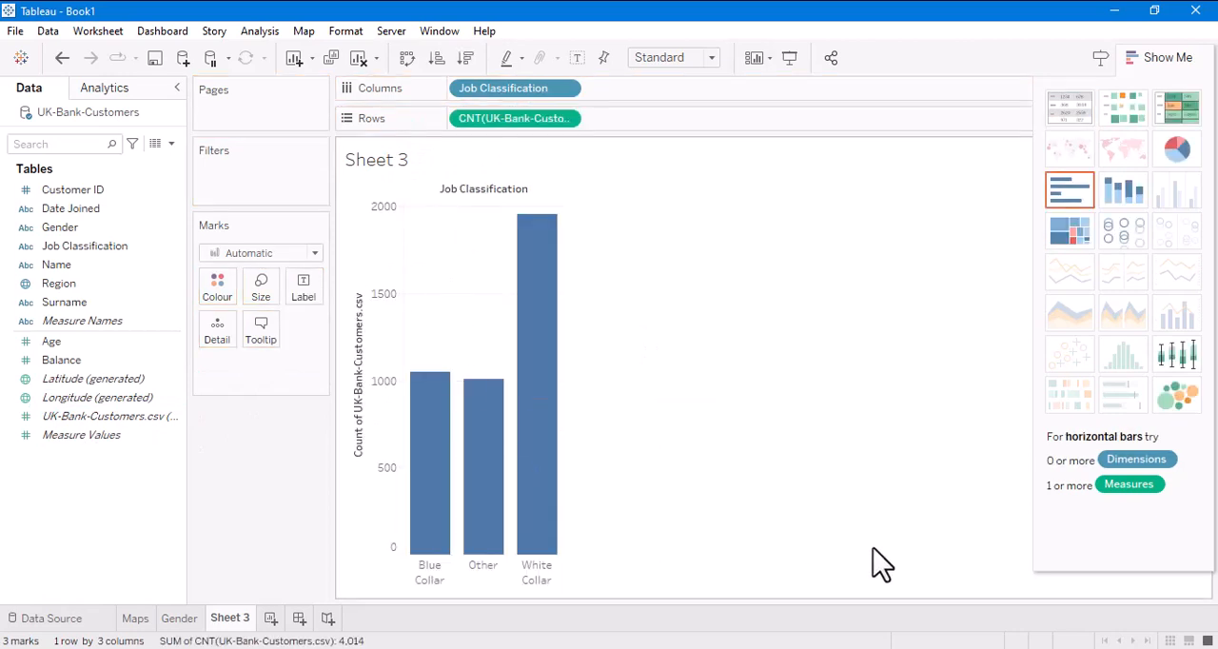
left_click(1178, 151)
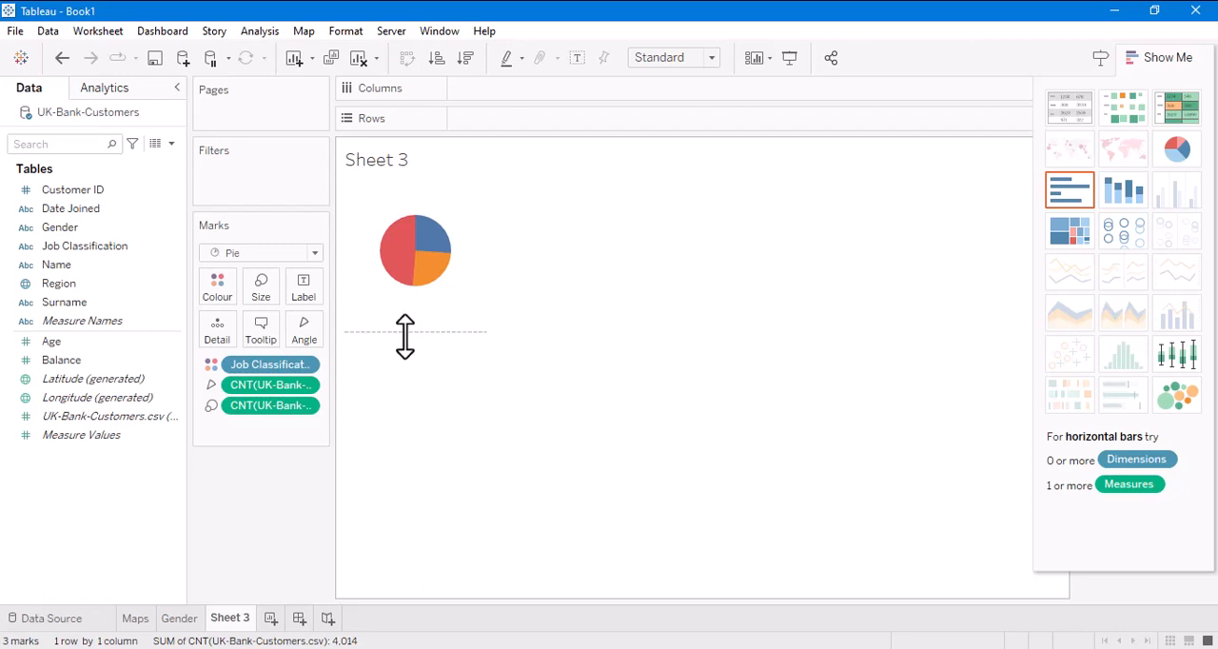
- Enlarge the Job Classification pie chart by making its view cell taller and wider and increasing the mark size
left_click_drag(405, 334, 405, 418)
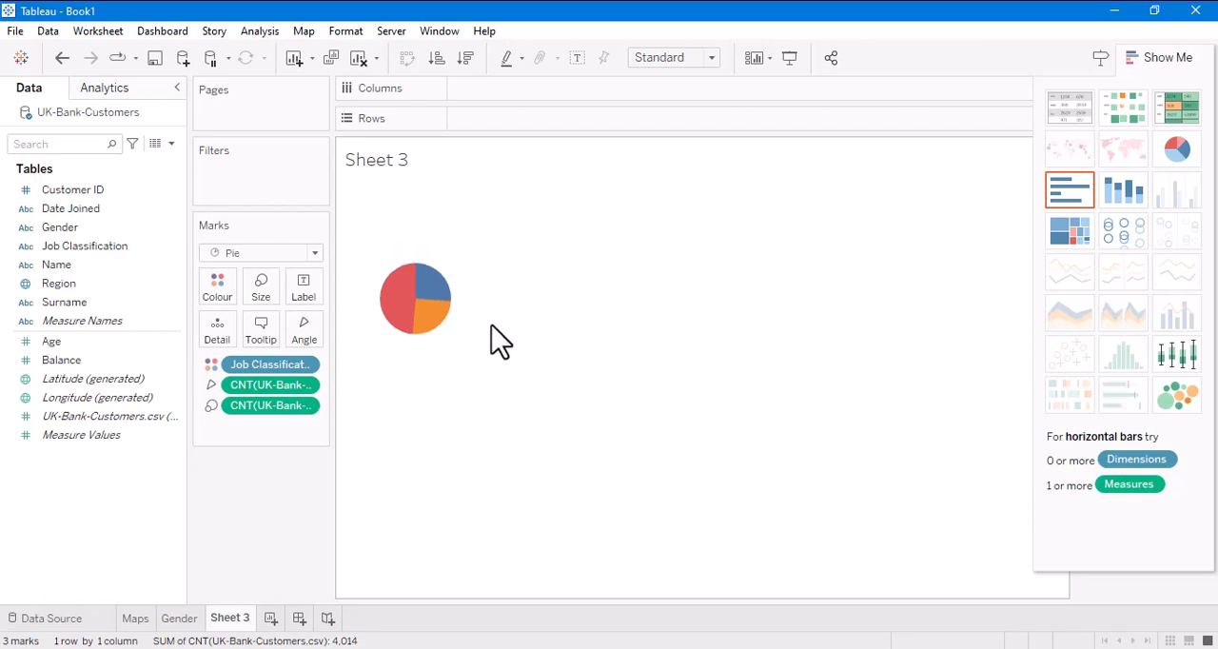
left_click_drag(483, 324, 647, 342)
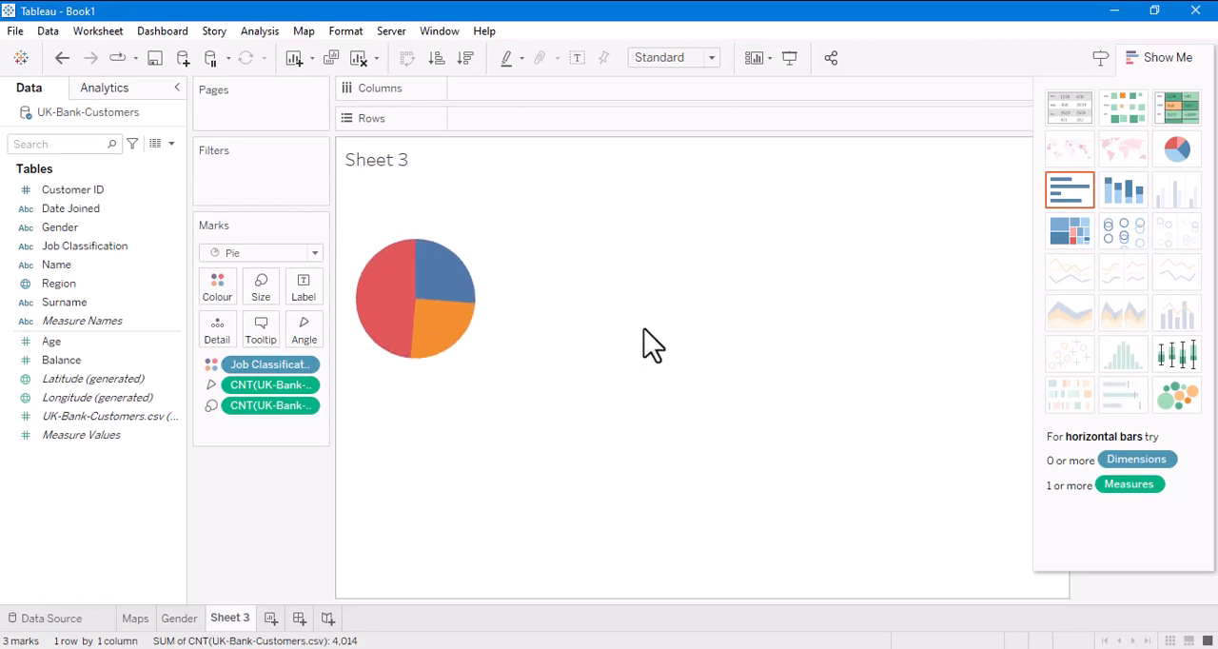
left_click(273, 300)
left_click_drag(293, 330, 323, 330)
left_click(535, 494)
- Edit the Job Classification colours with the Tableau 20 palette, making White Collar teal and Other green
left_click(217, 286)
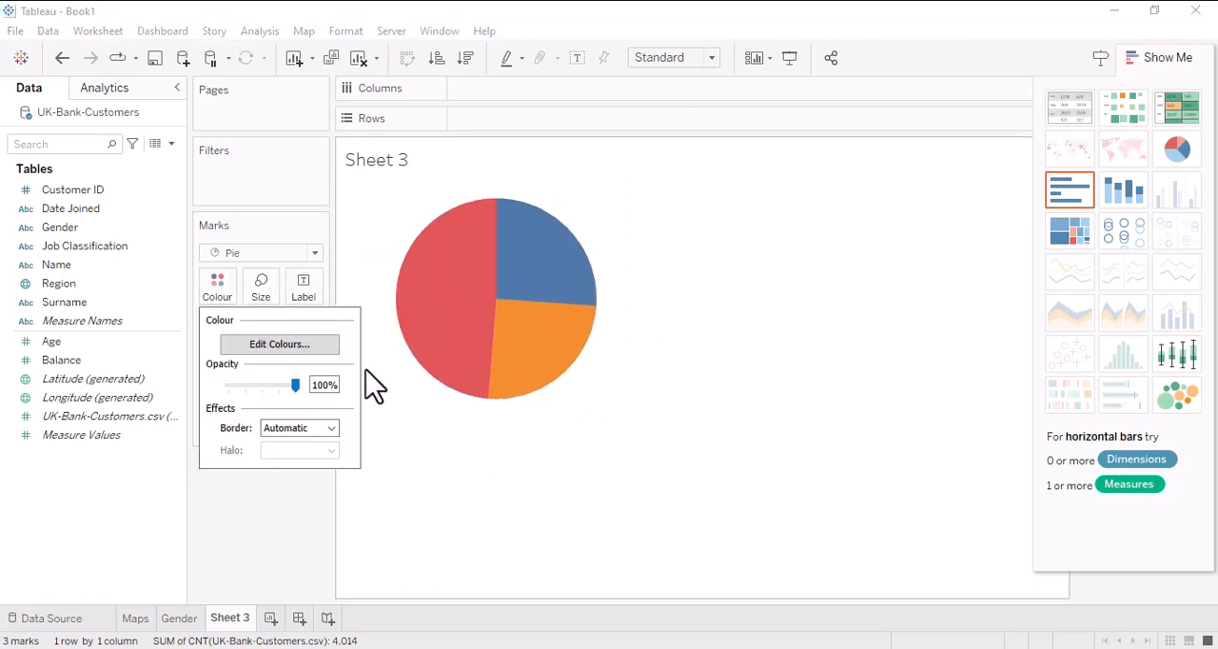
left_click(307, 347)
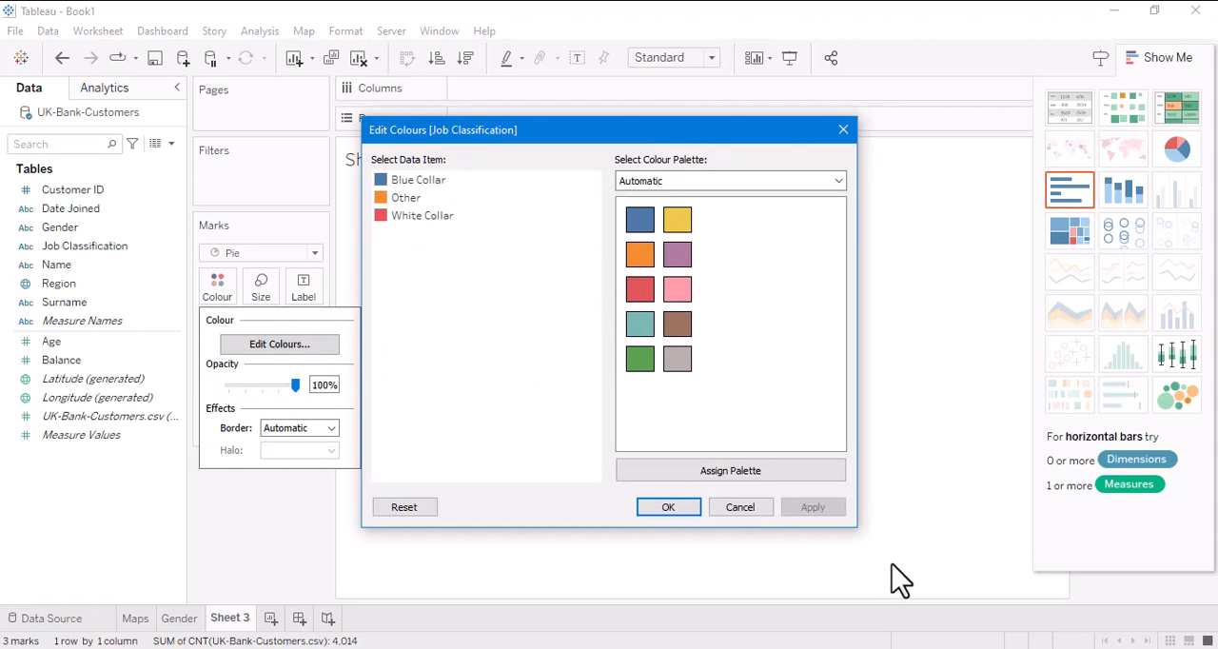
left_click(400, 217)
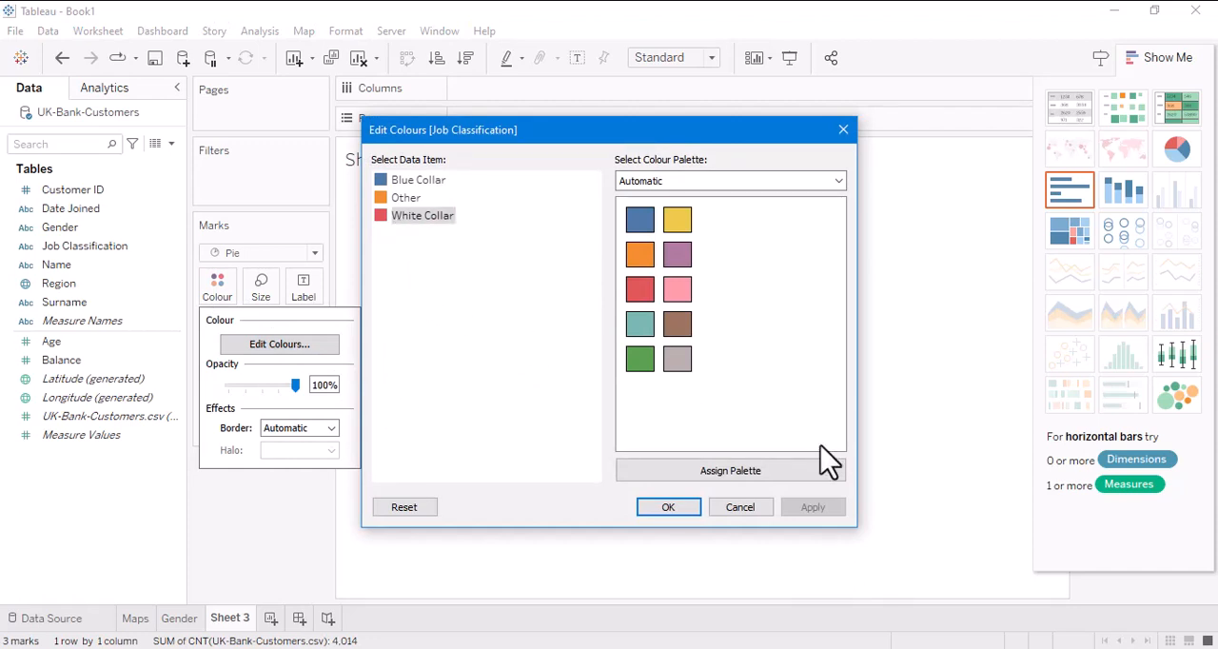
left_click(838, 181)
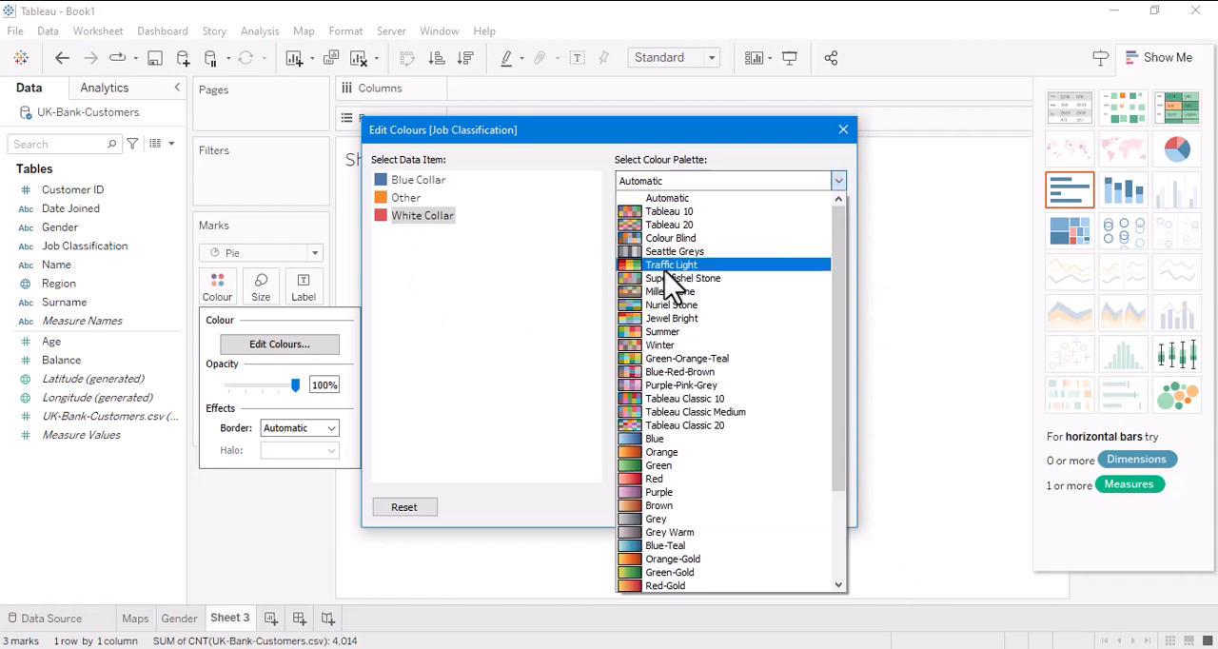
left_click(672, 221)
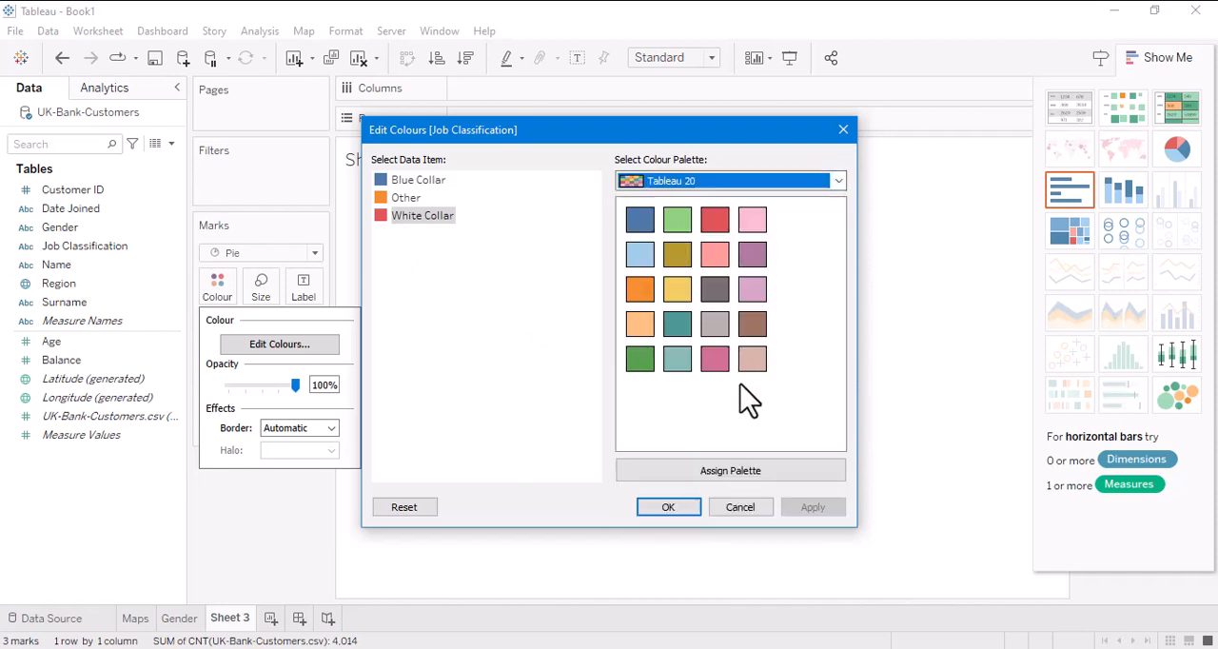
left_click(676, 328)
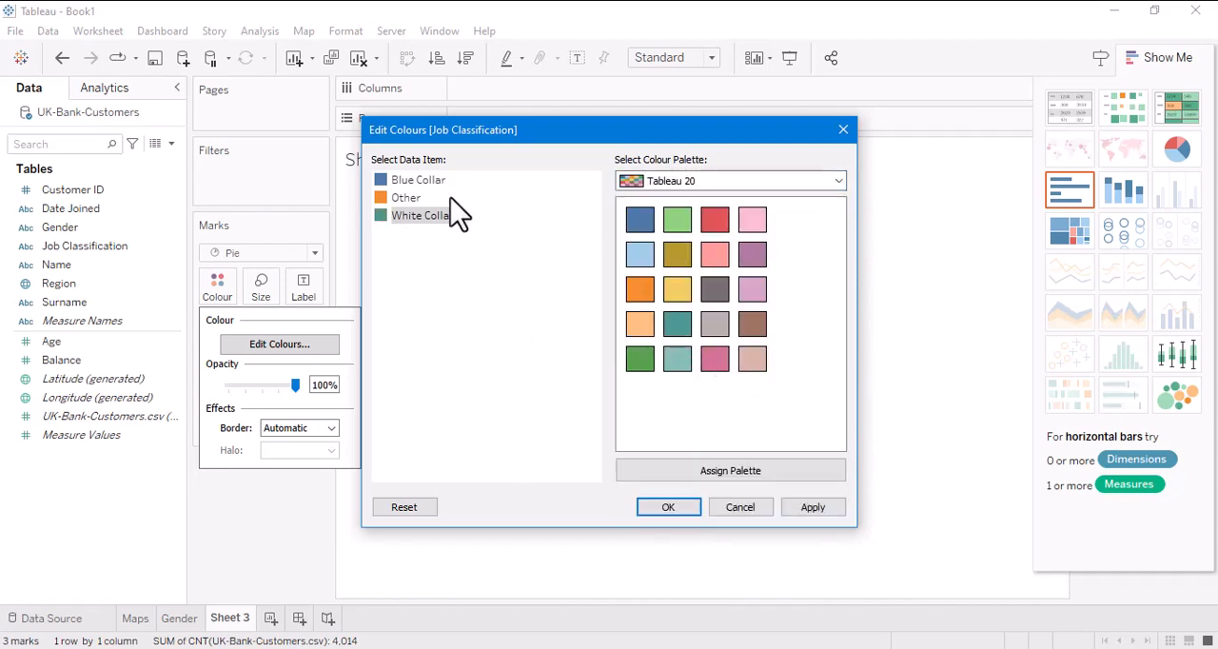
left_click(409, 199)
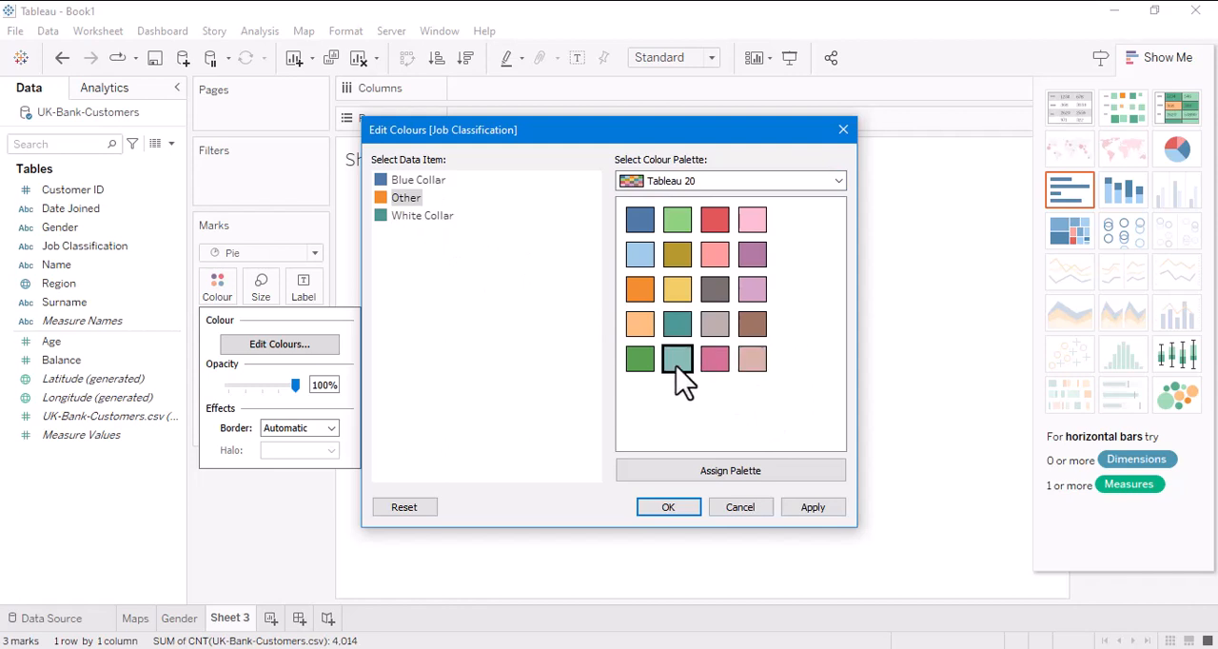
left_click(651, 369)
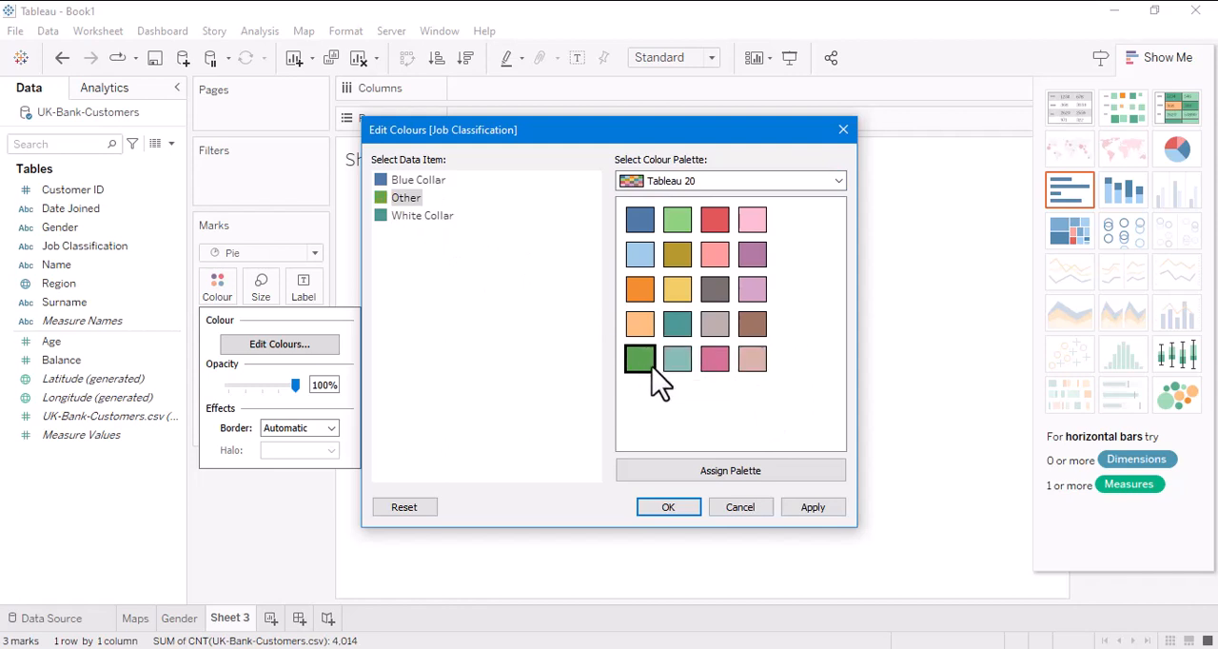
- Recolour White Collar red from the Tableau 10 palette and apply the Job Classification colours
left_click(376, 216)
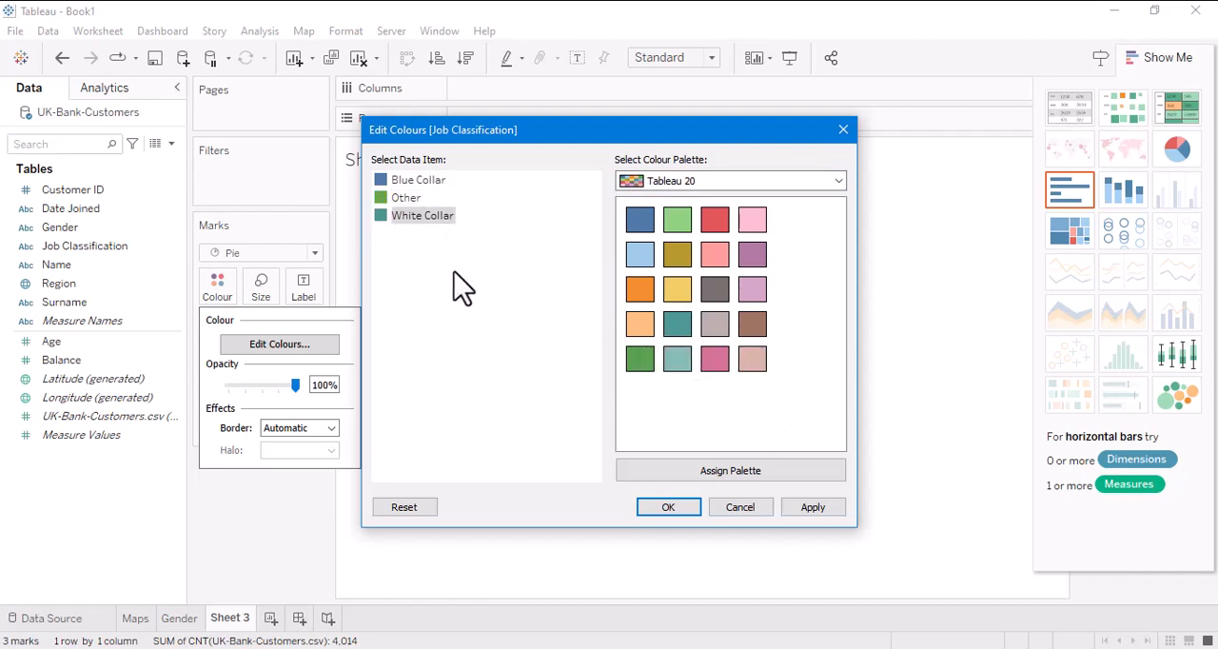
left_click(836, 184)
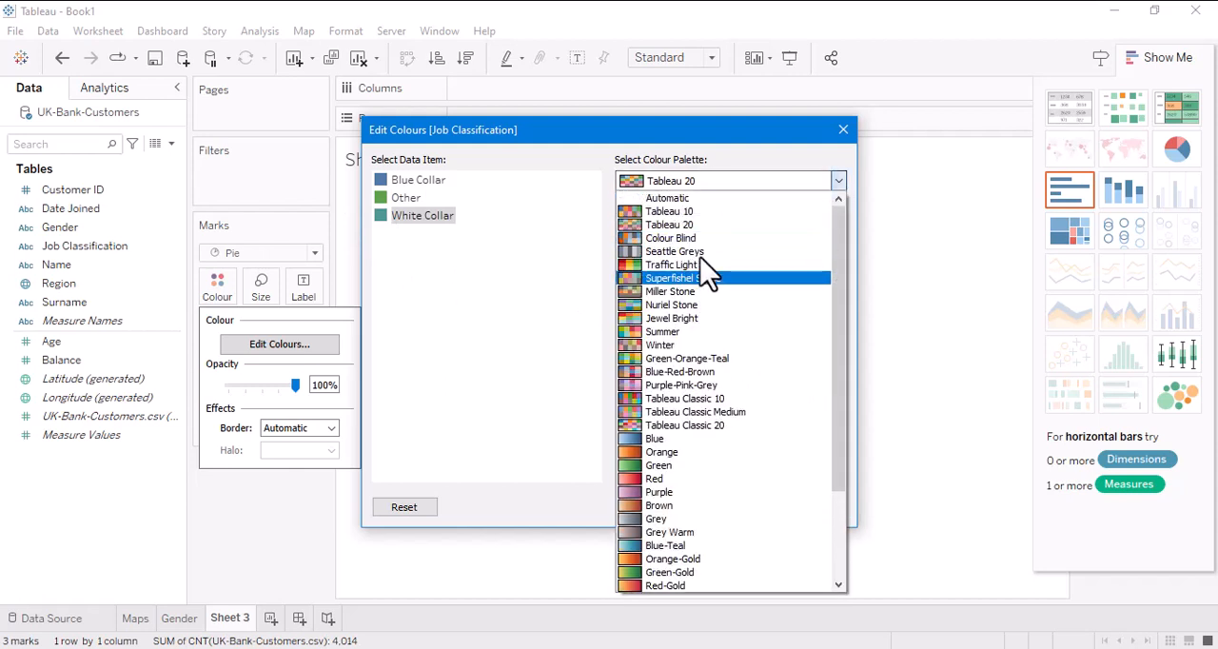
left_click(670, 211)
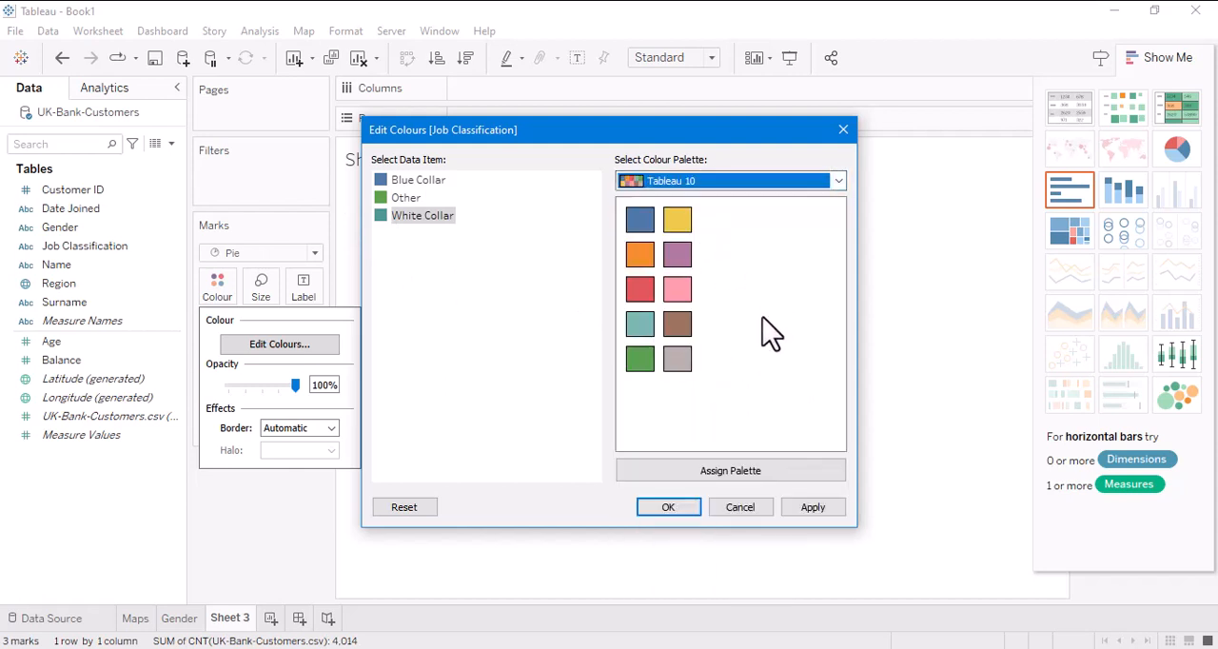
left_click(640, 291)
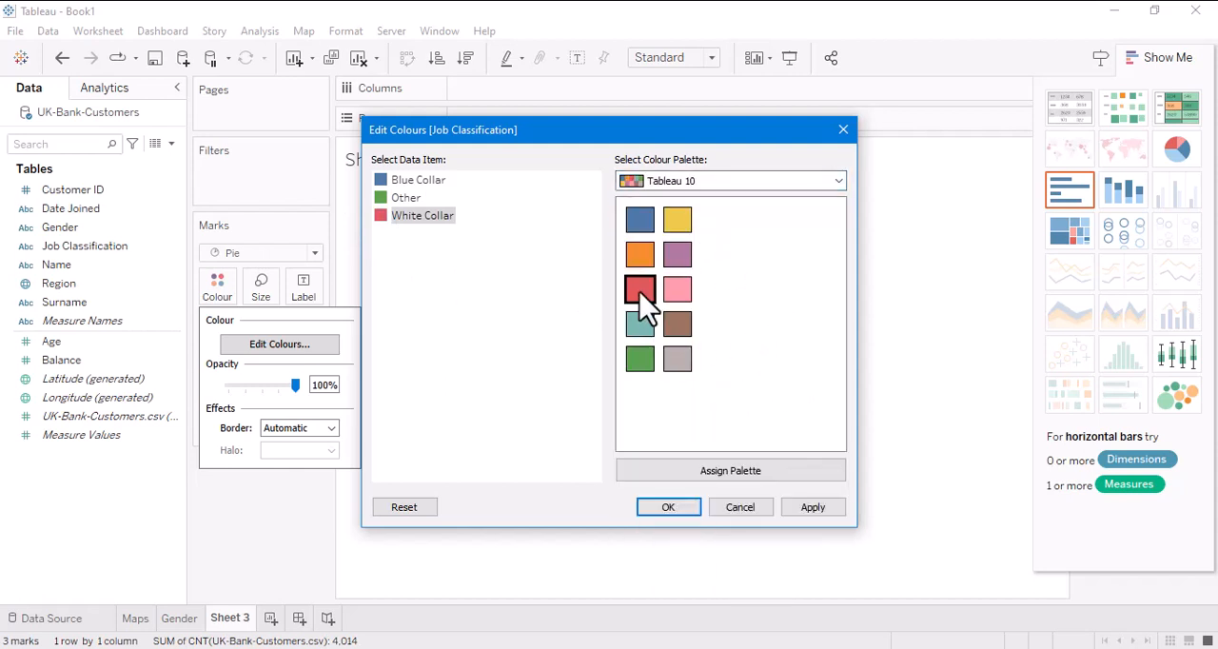
left_click(409, 198)
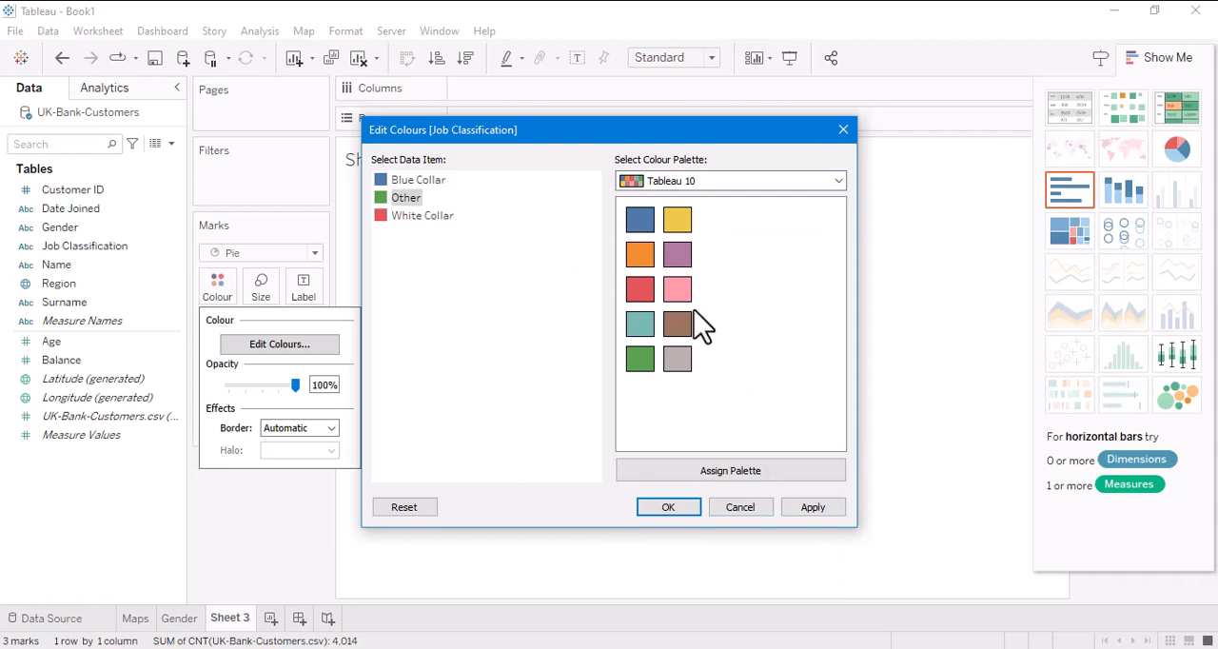
left_click(812, 507)
left_click(668, 508)
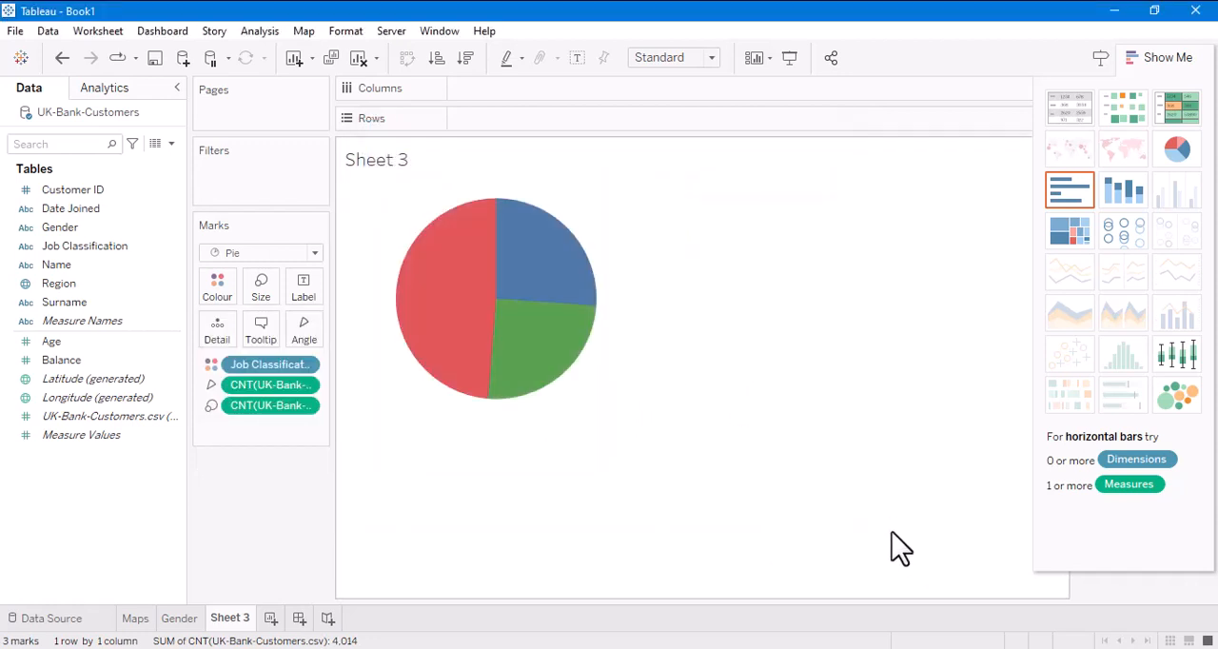
- Label the pie slices with Job Classification and the UK-Bank-Customers.csv record count, and hide the chart type suggestions
left_click_drag(71, 245, 303, 284)
left_click_drag(76, 424, 303, 290)
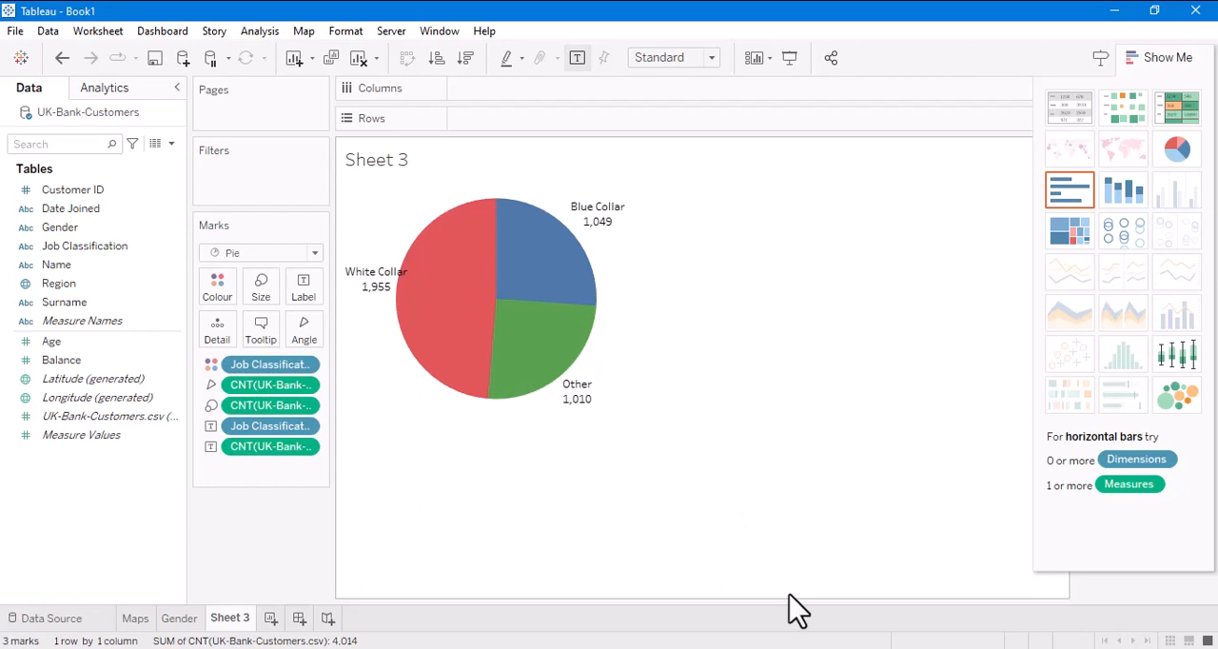
left_click(1147, 59)
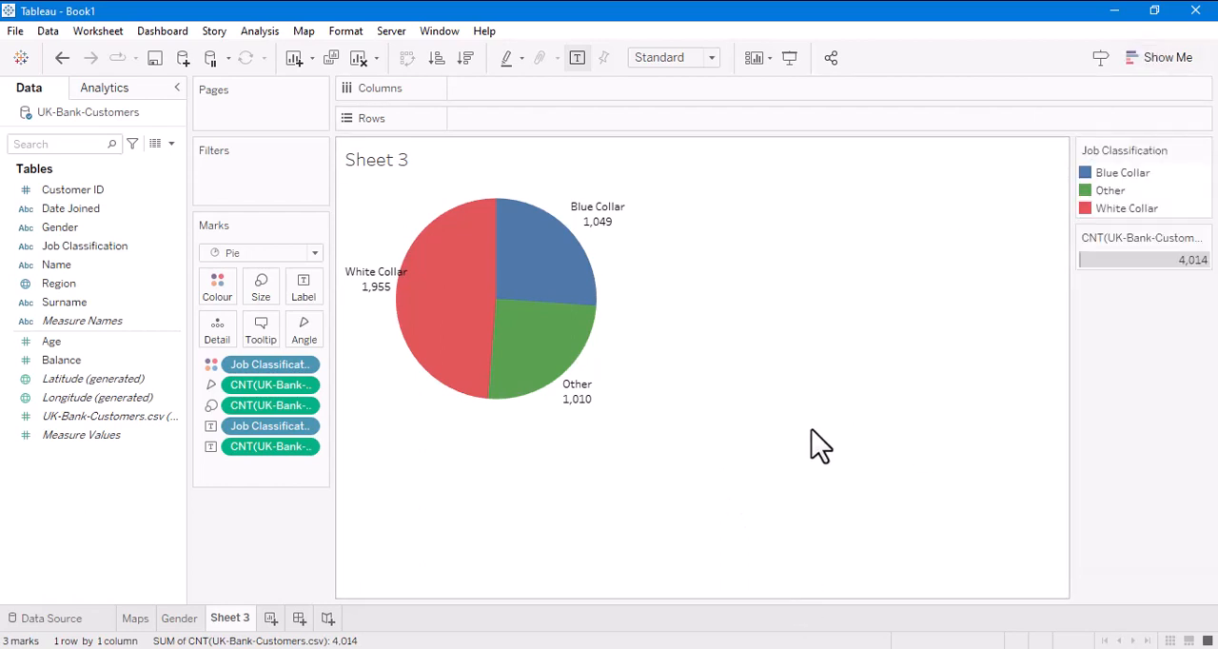
- Rename the Job Classification worksheet as JOb and hide its record count size legend
double_click(225, 618)
type("JO")
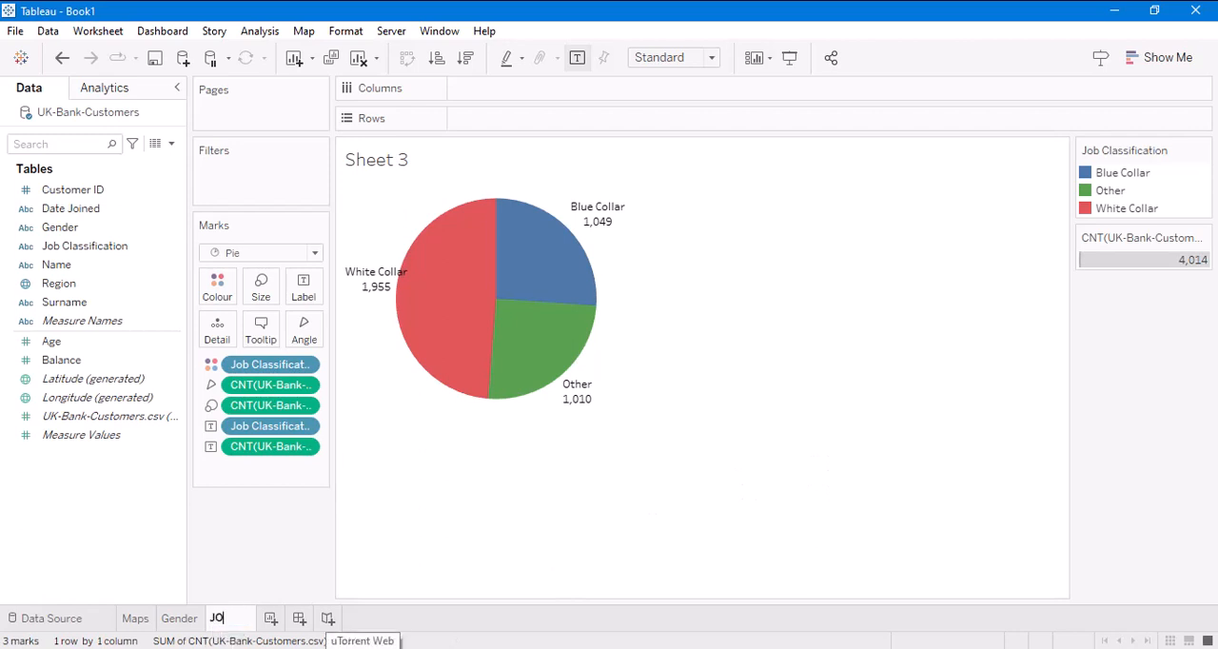
type("b")
key("Return")
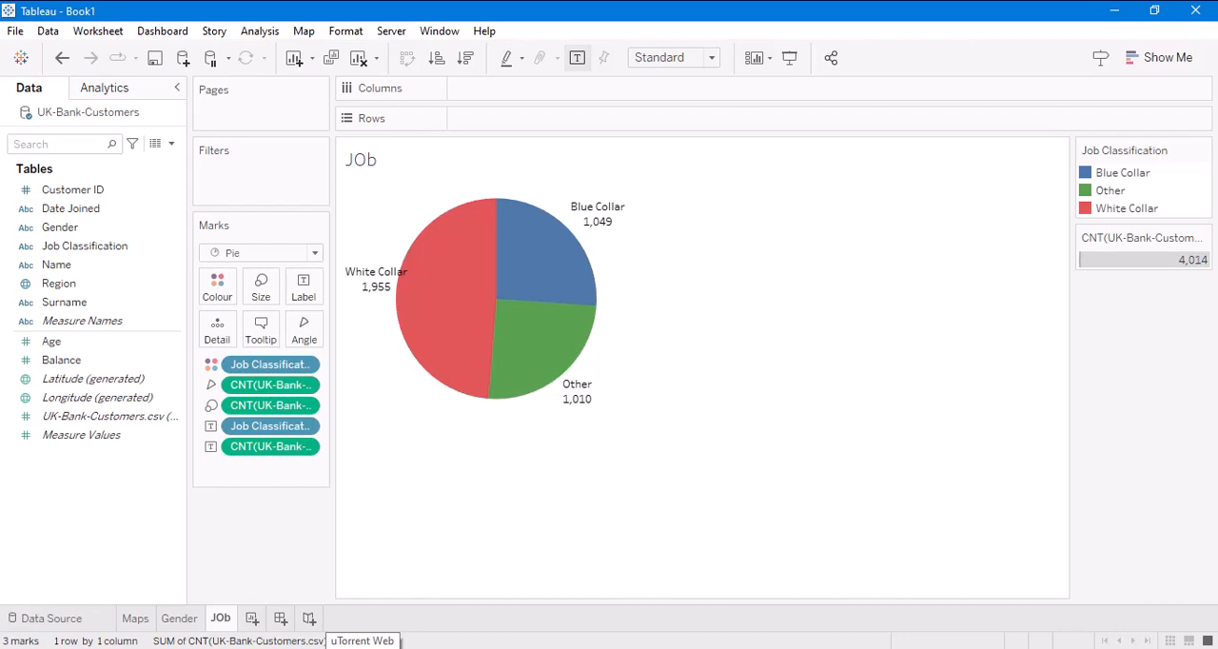
left_click(1204, 238)
left_click(1132, 344)
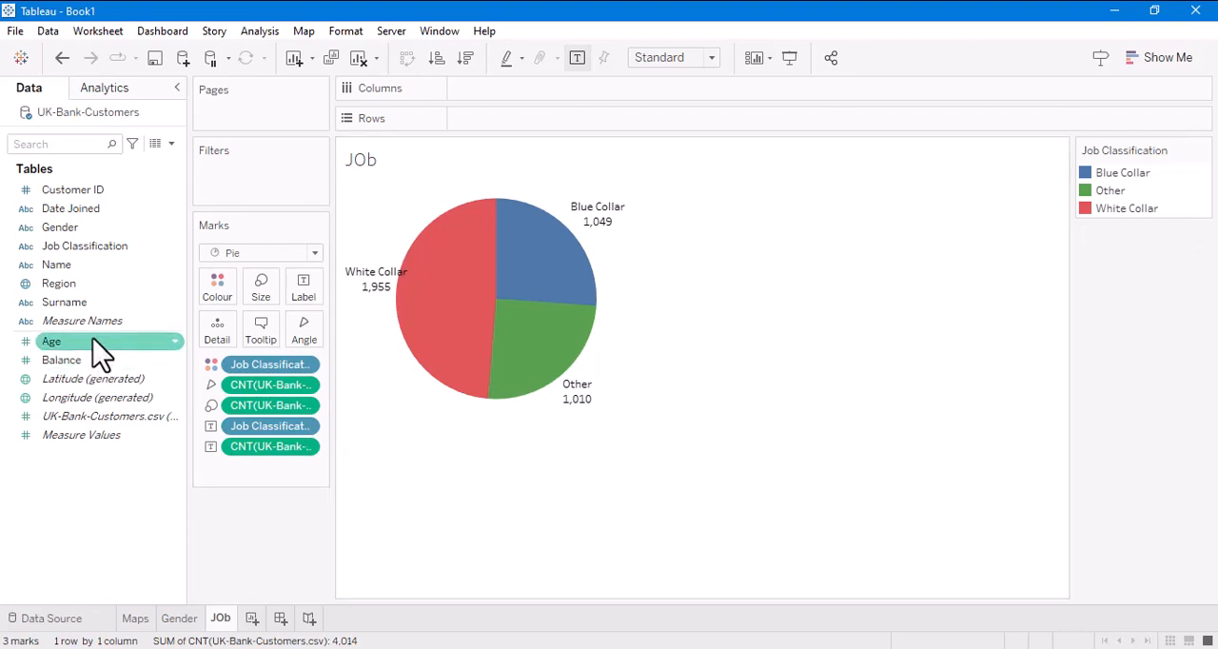
- Convert the Age and Balance measures to dimensions
left_click(174, 342)
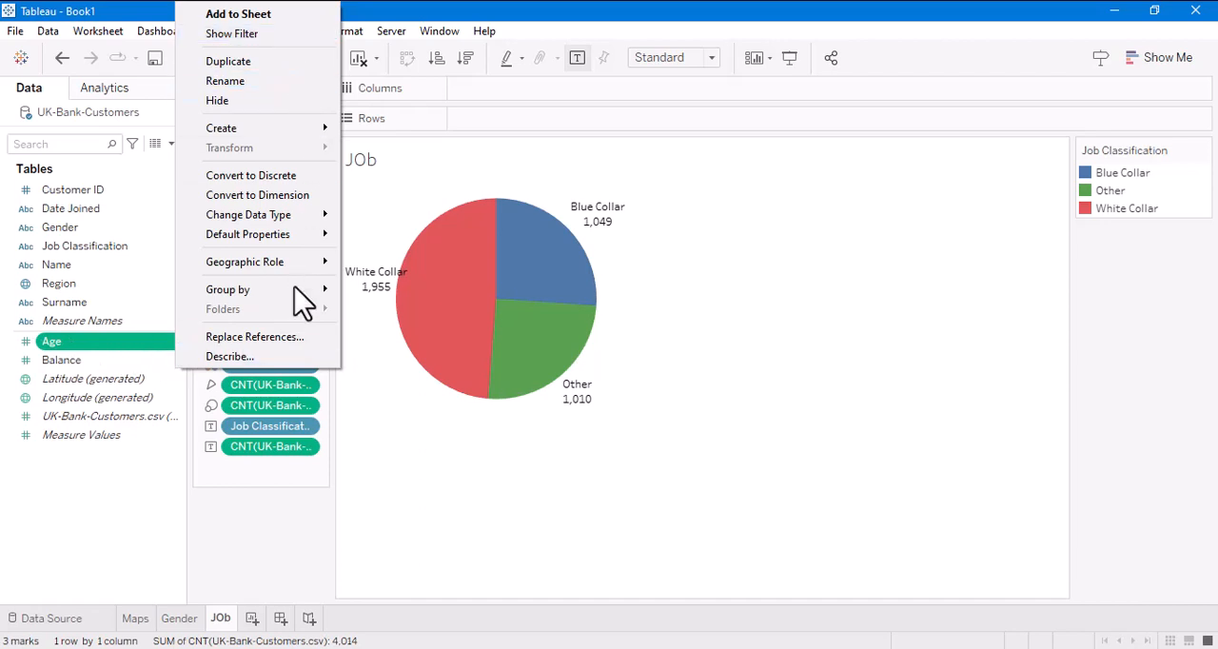
left_click(286, 196)
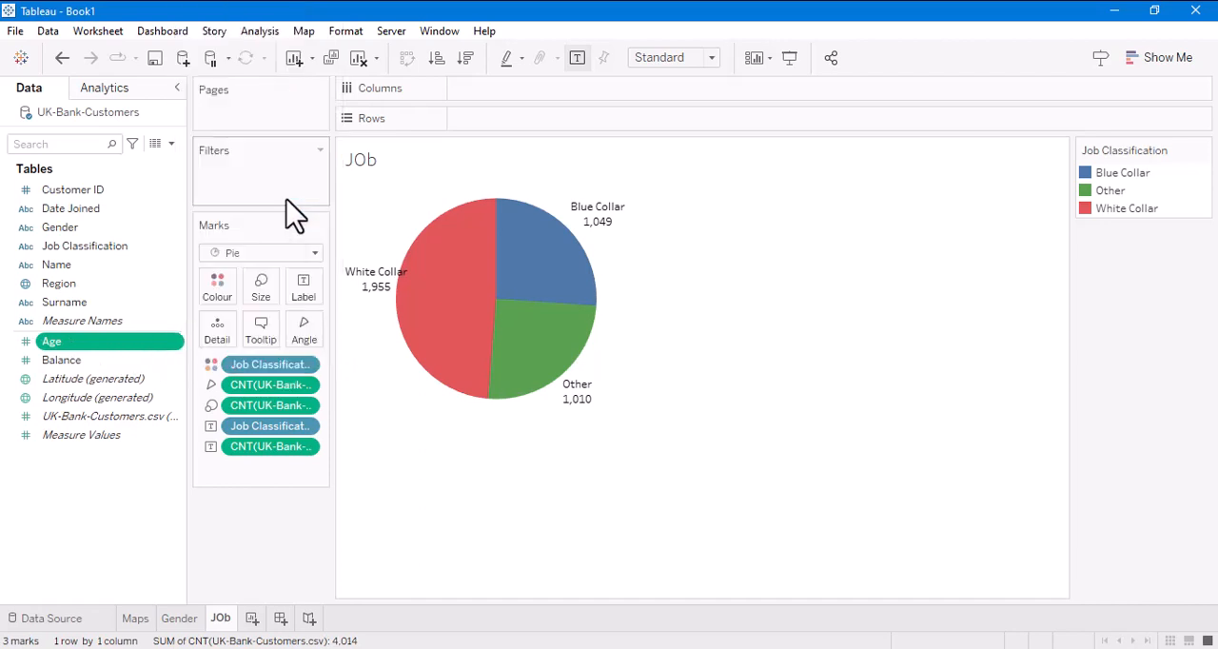
right_click(175, 362)
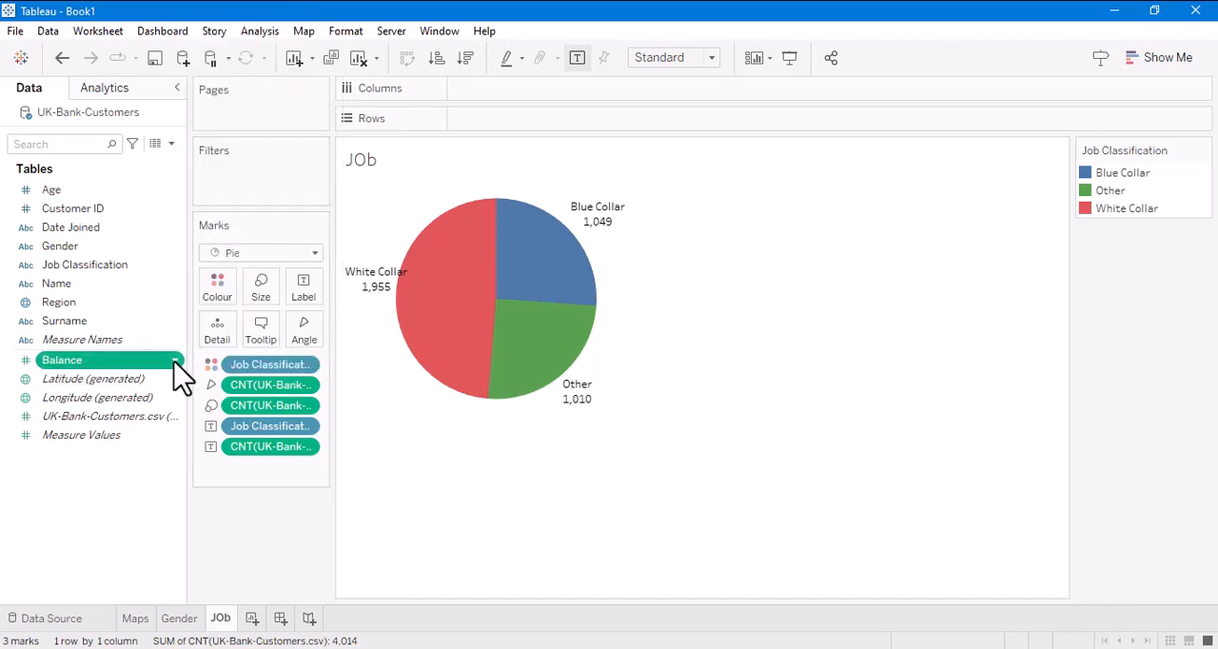
left_click(319, 195)
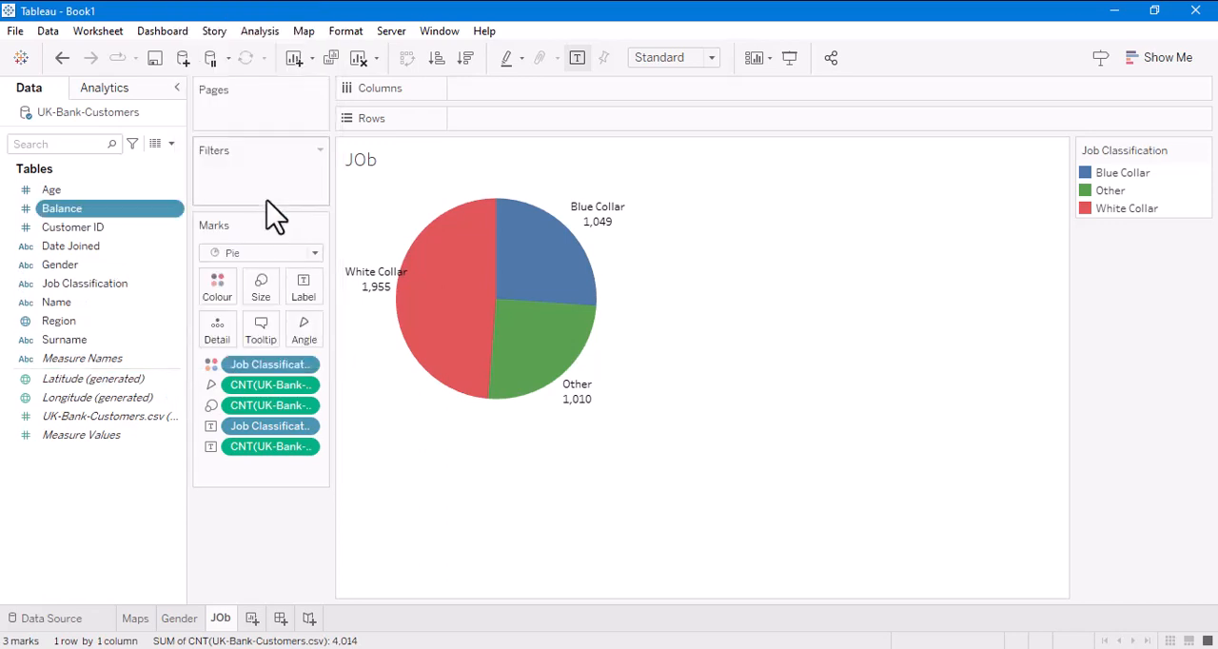
- Create a new worksheet with a bar chart of the UK-Bank-Customers.csv record count in rows by Age in columns
left_click(252, 619)
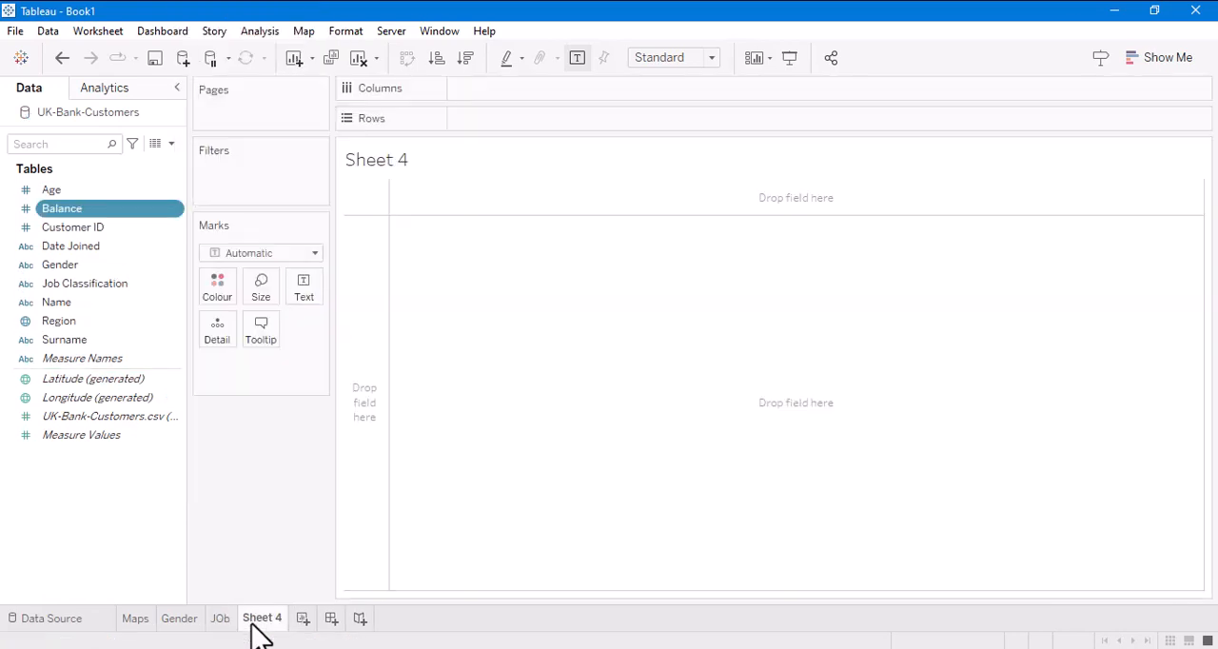
left_click_drag(59, 202, 490, 90)
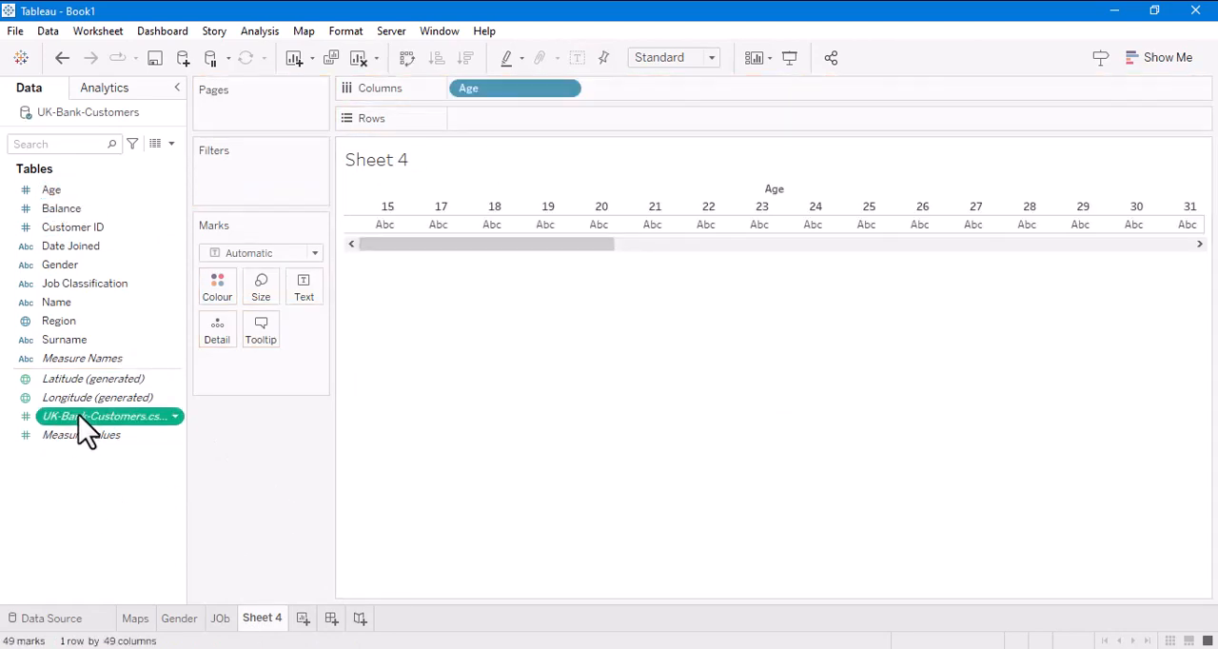
left_click_drag(82, 419, 511, 116)
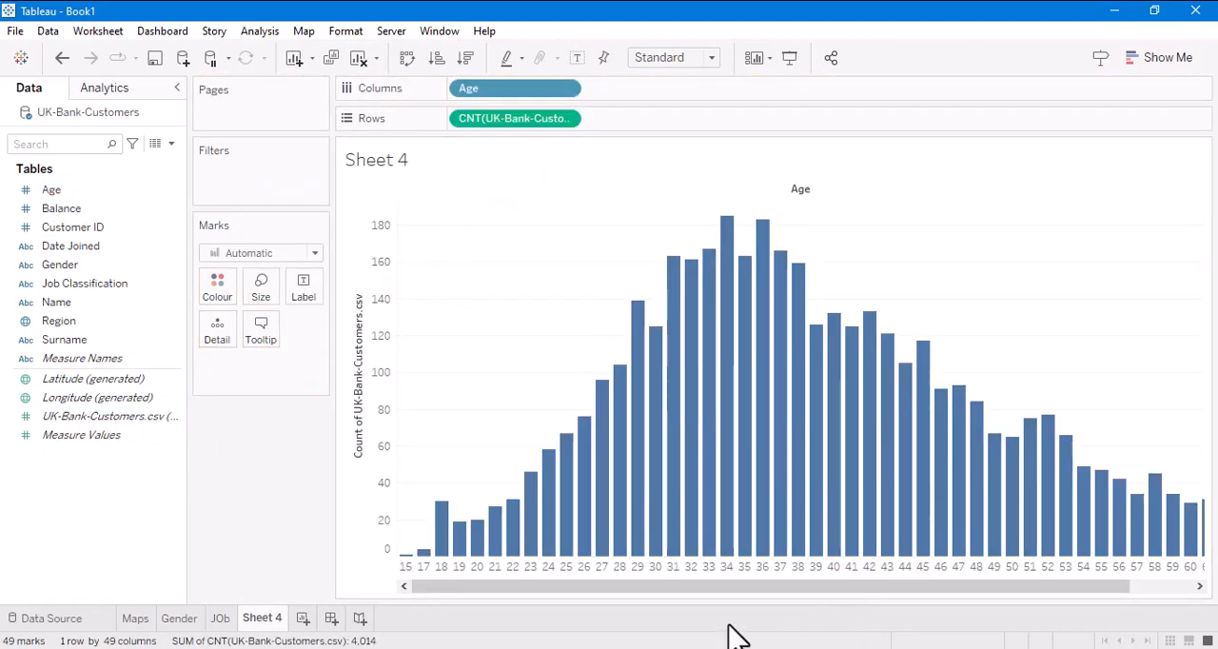
left_click_drag(505, 589, 644, 608)
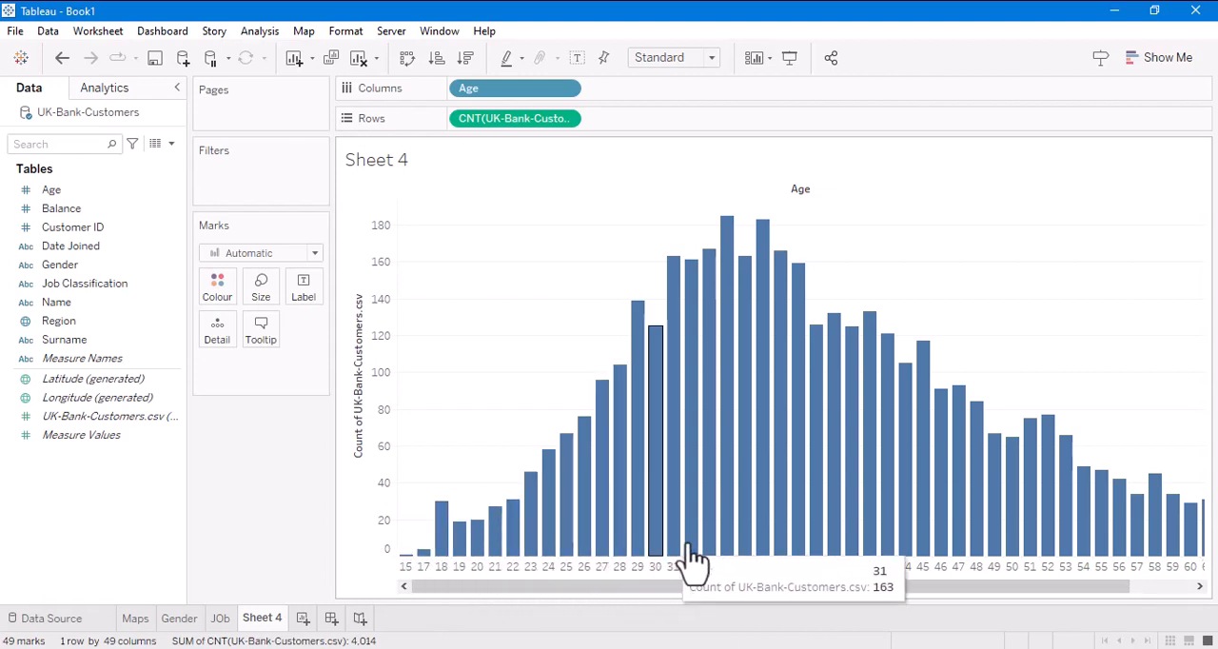
left_click_drag(796, 591, 599, 600)
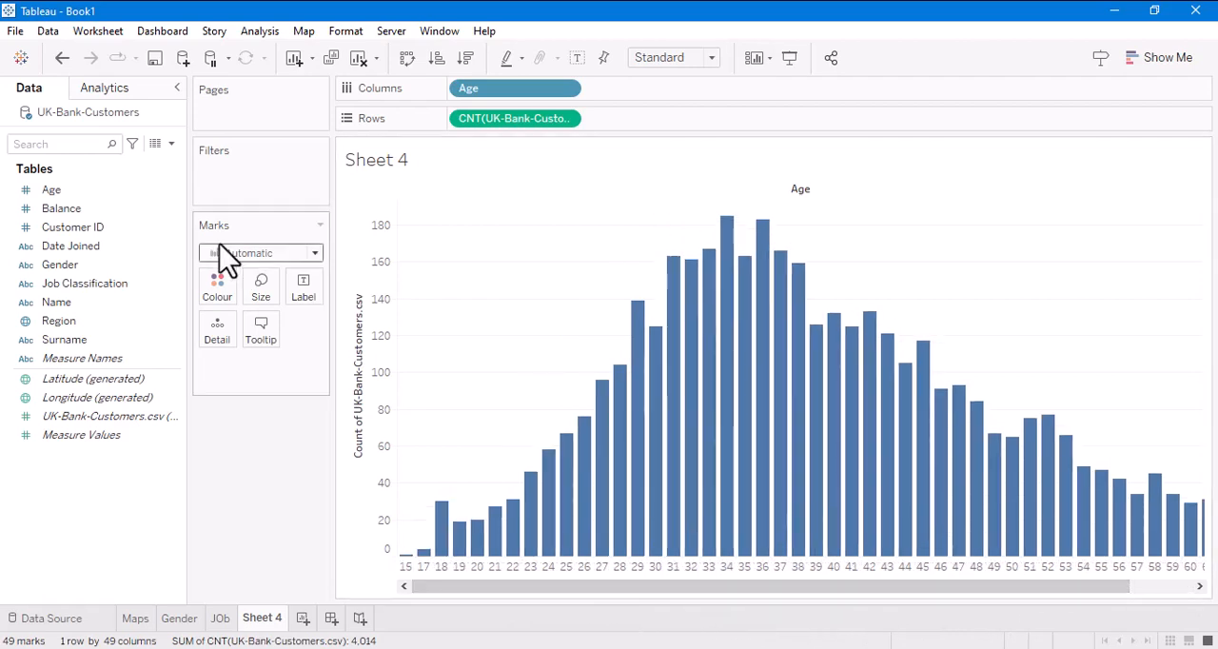
- Create bins from the Age field with a bin size of 10, keeping the field name Age (bin)
right_click(174, 193)
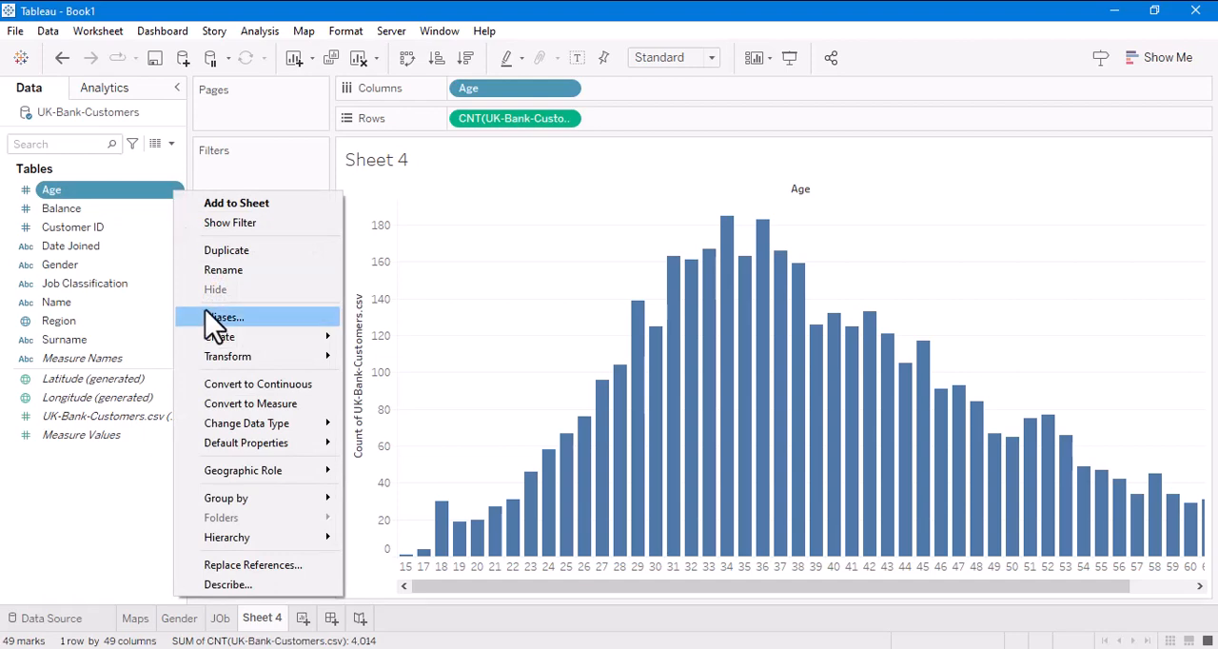
mouse_move(228, 339)
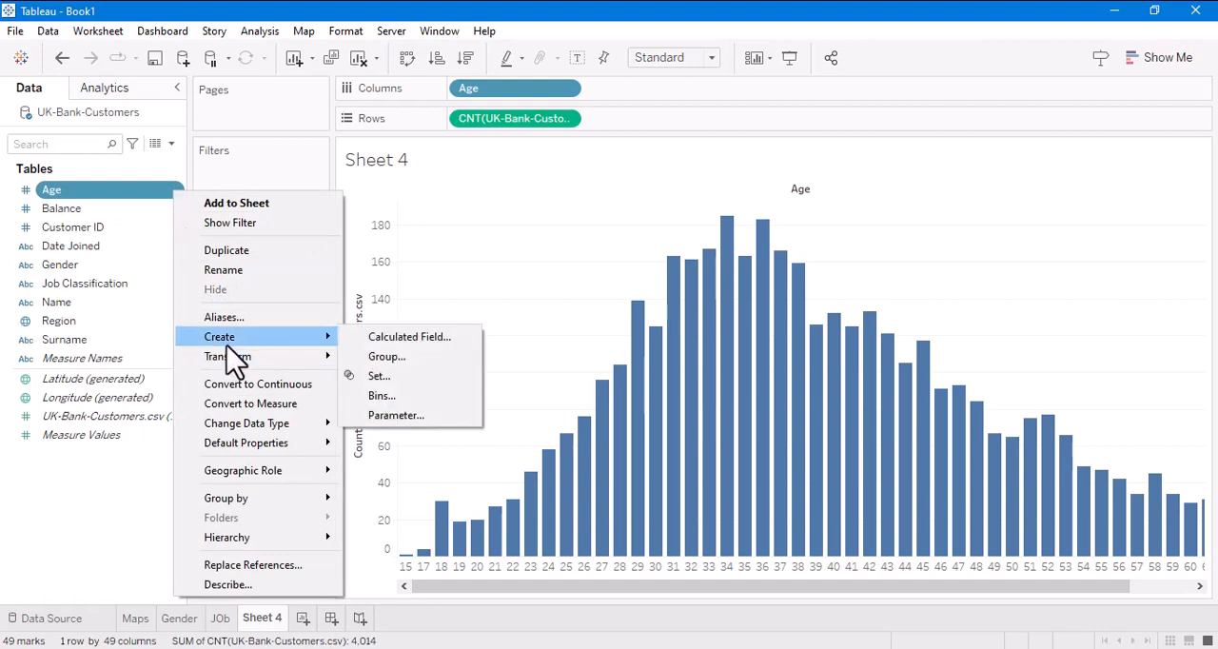
left_click(380, 396)
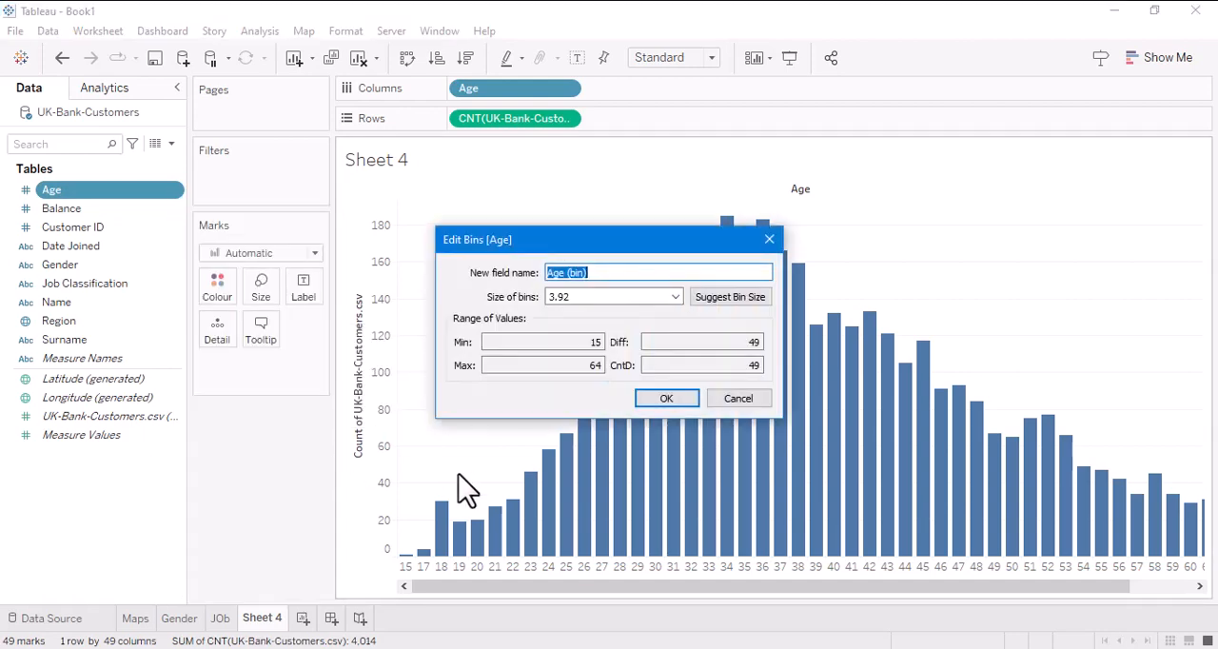
left_click_drag(587, 298, 478, 293)
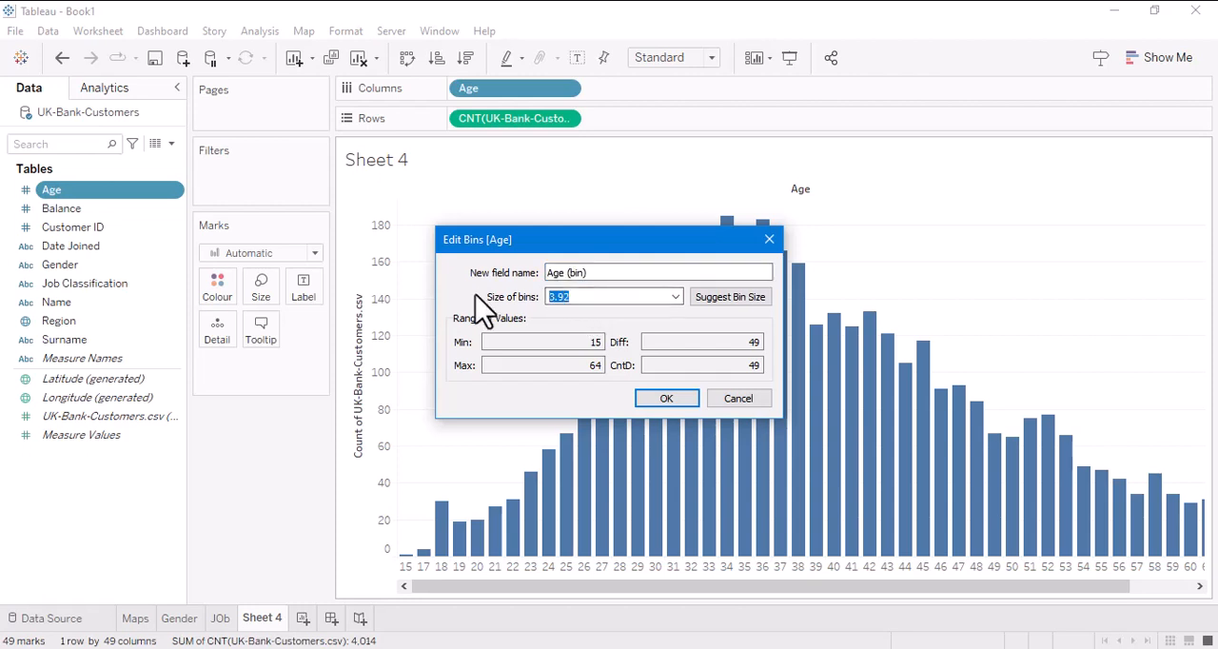
type("10")
left_click(668, 399)
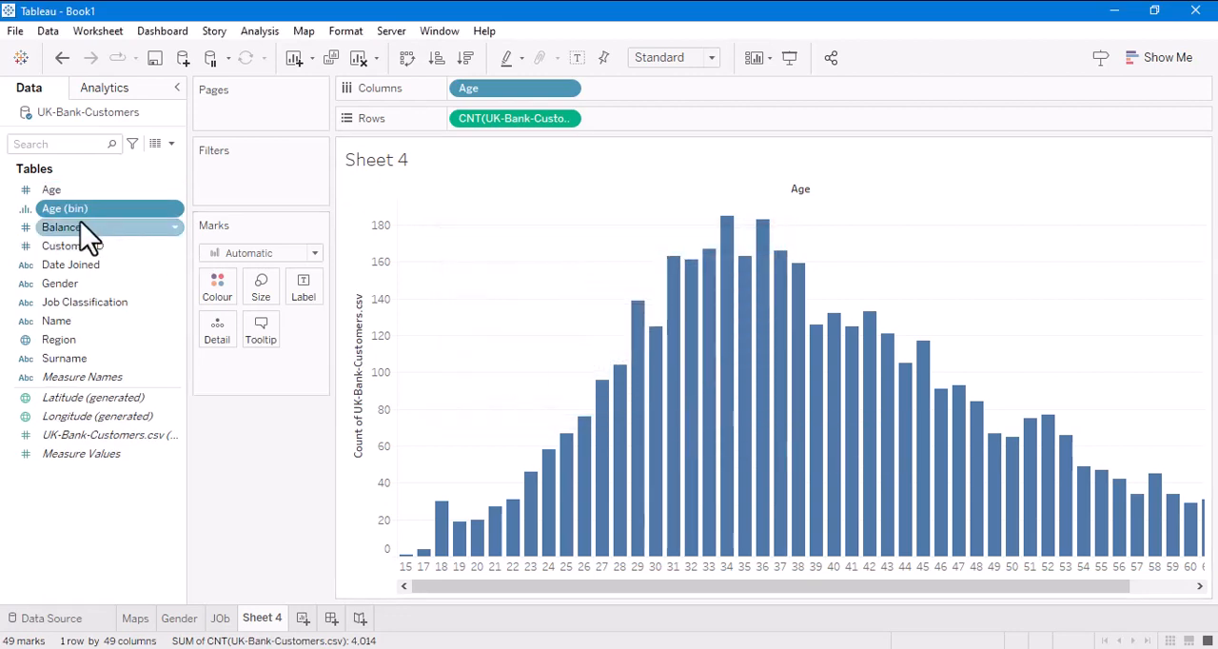
- Replace Age with Age (bin) as the column field of the bar chart
left_click_drag(78, 211, 487, 90)
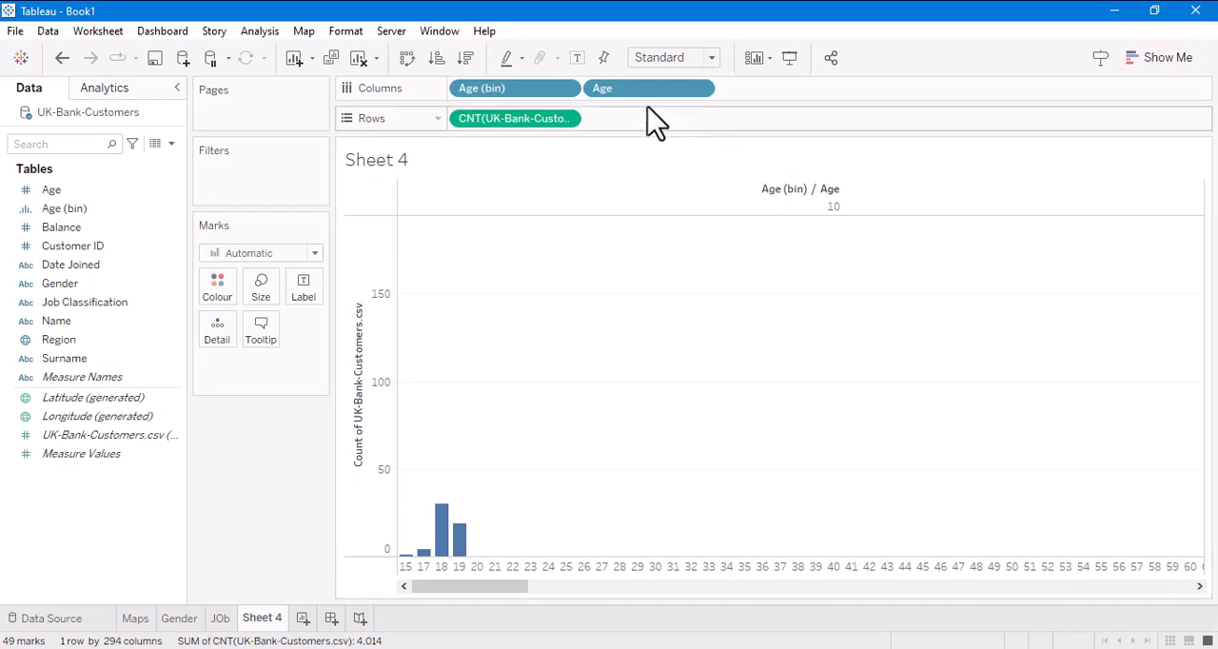
left_click_drag(628, 90, 229, 427)
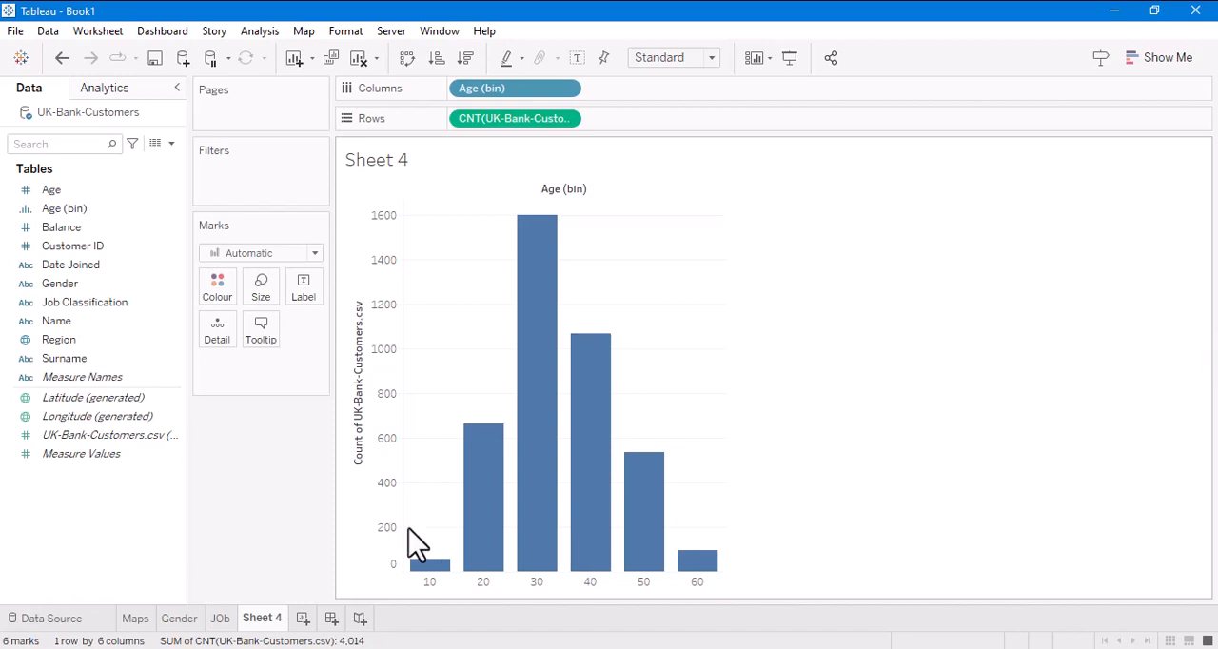
- Label the age bars with the UK-Bank-Customers.csv record count and recolour them a lighter blue
left_click_drag(88, 436, 306, 291)
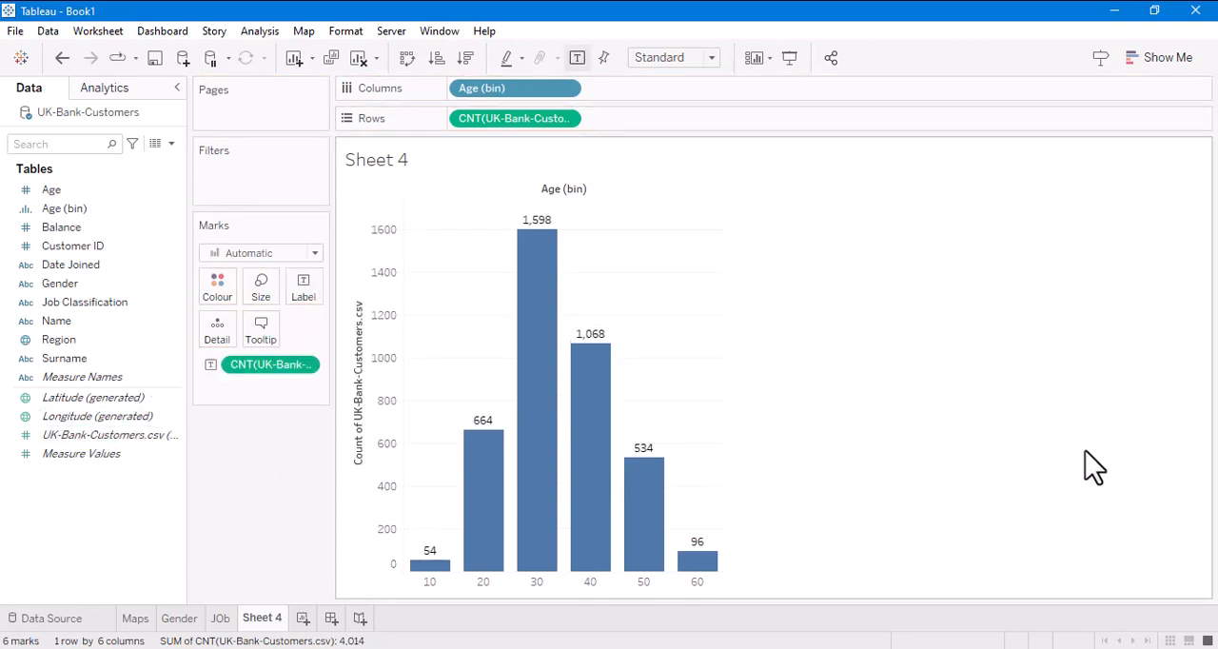
left_click(216, 287)
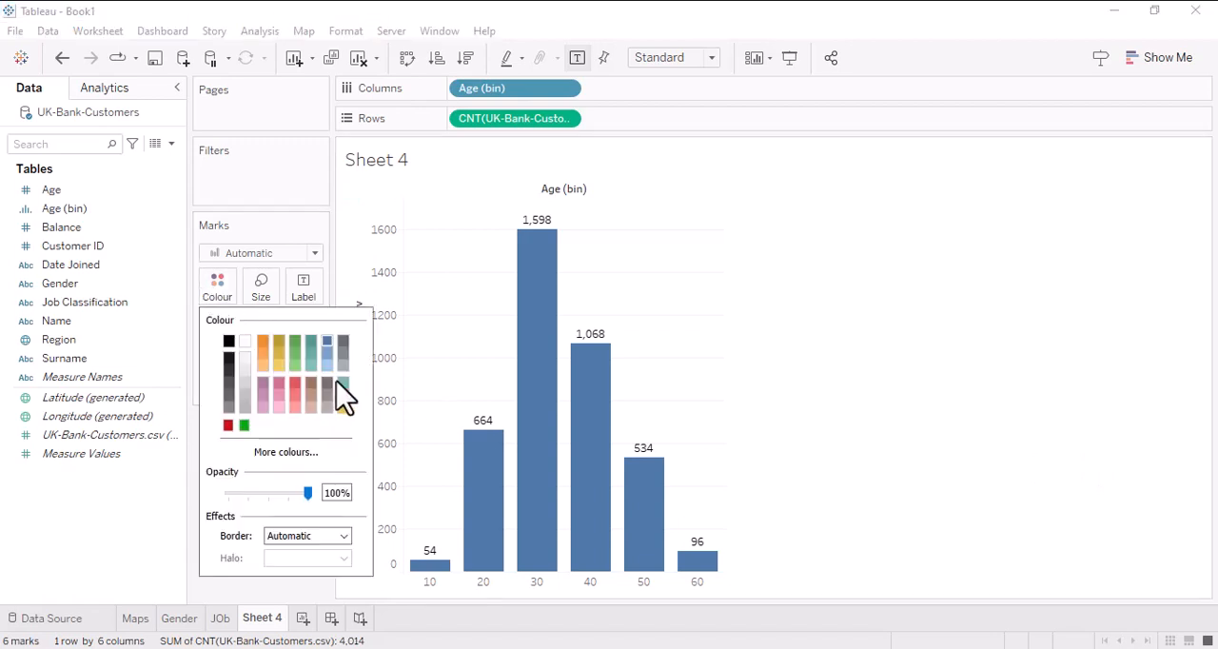
left_click(328, 354)
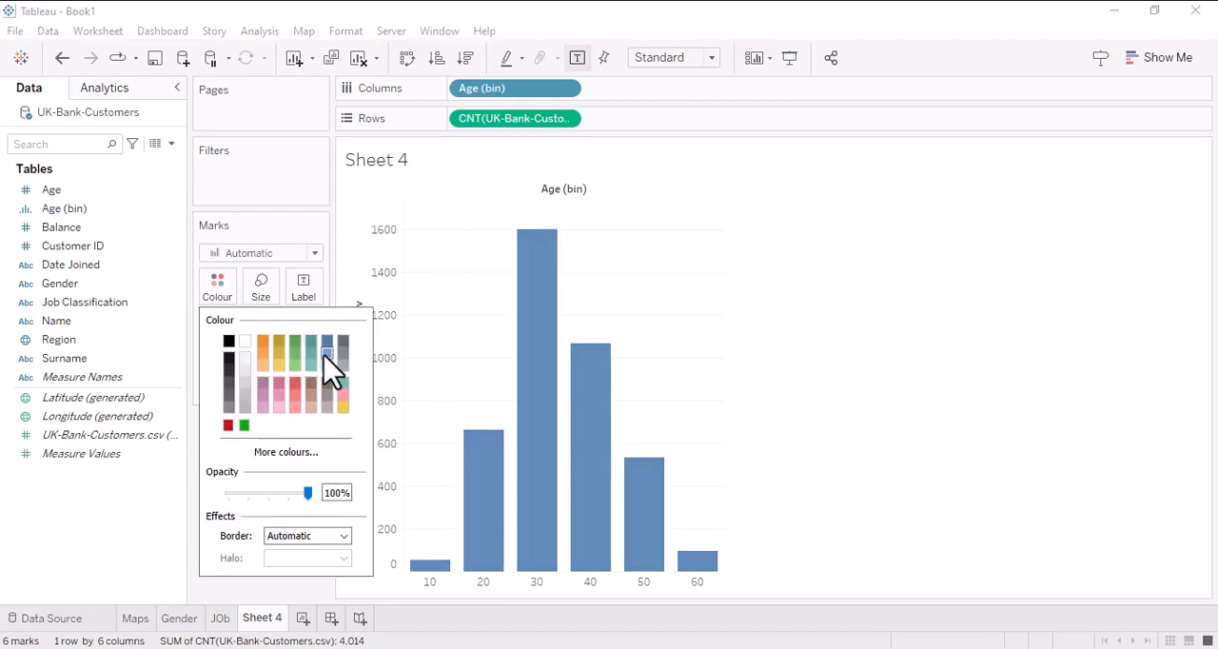
left_click(872, 400)
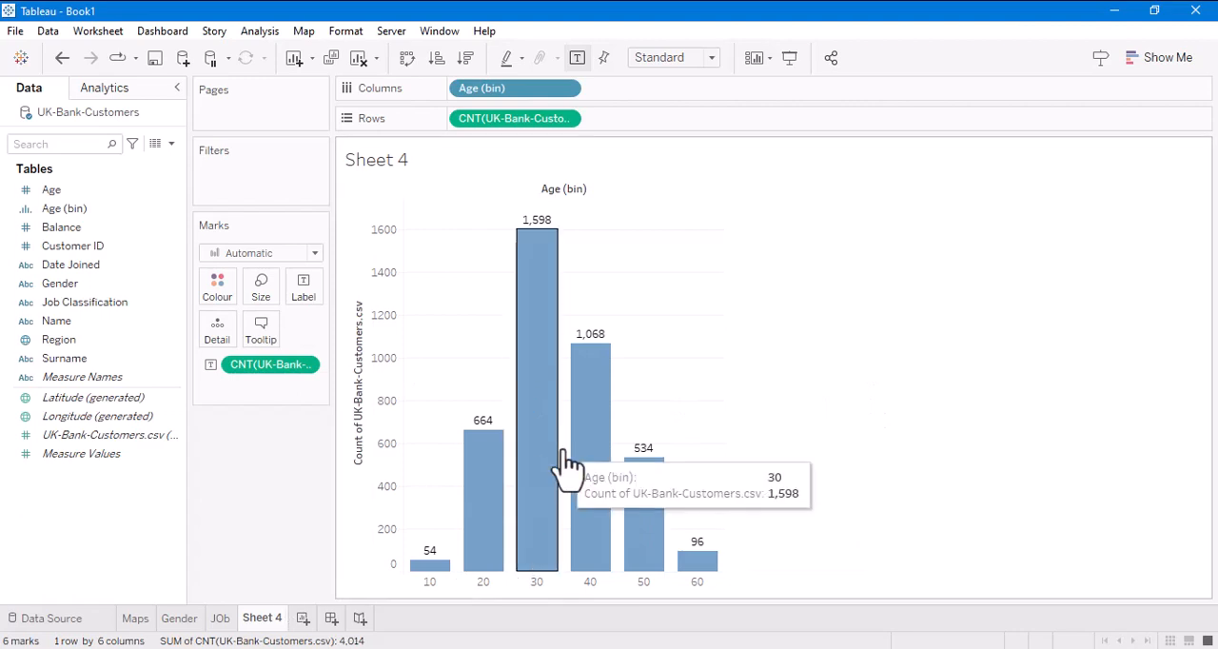
- Rename the age distribution worksheet as Age
left_click(274, 619)
type("Age")
key("Return")
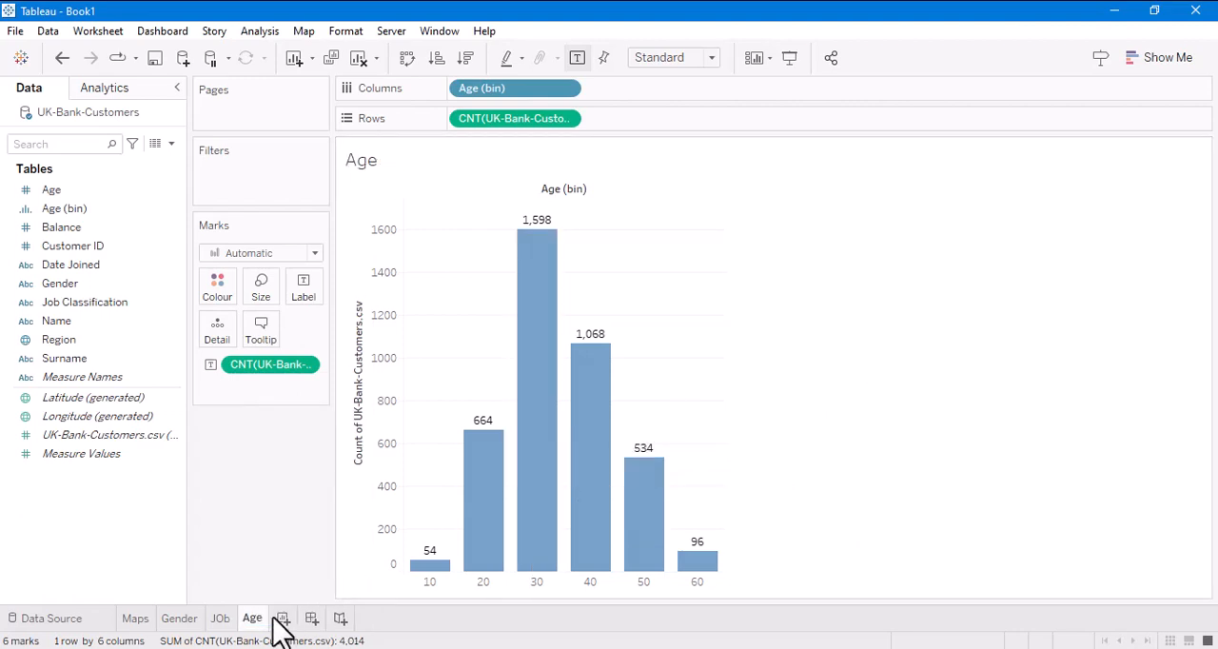
- Create bins from the Balance field with a bin size of 25000, keeping the field name Balance (bin)
left_click(175, 229)
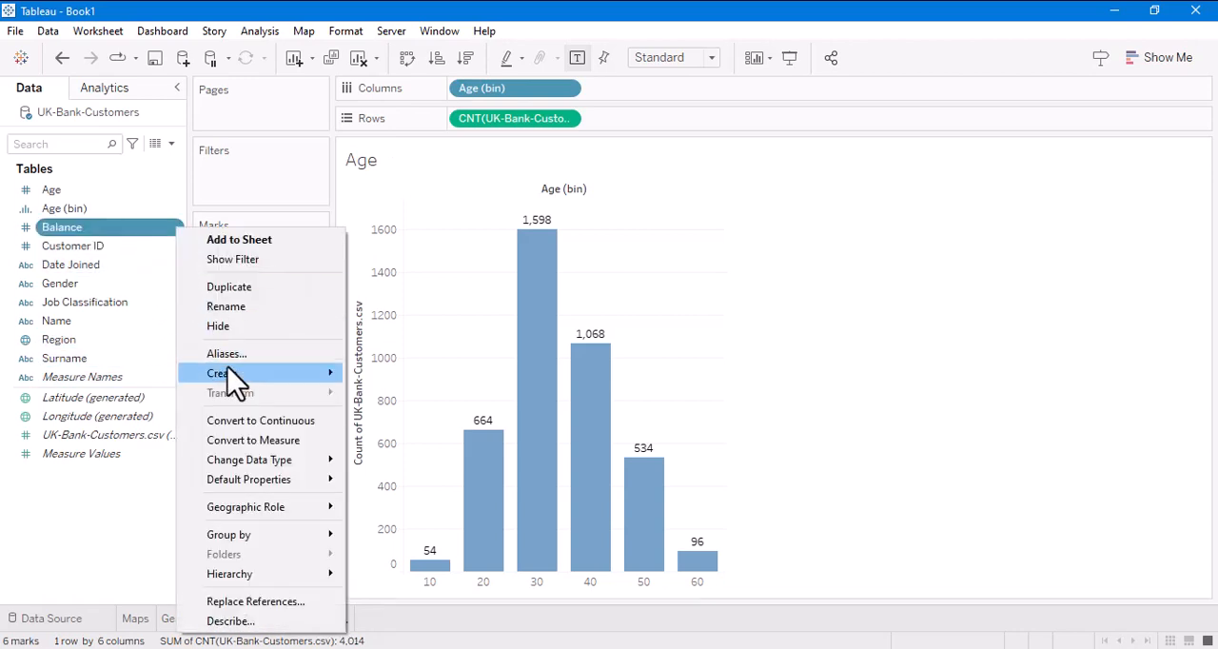
mouse_move(331, 374)
left_click(388, 433)
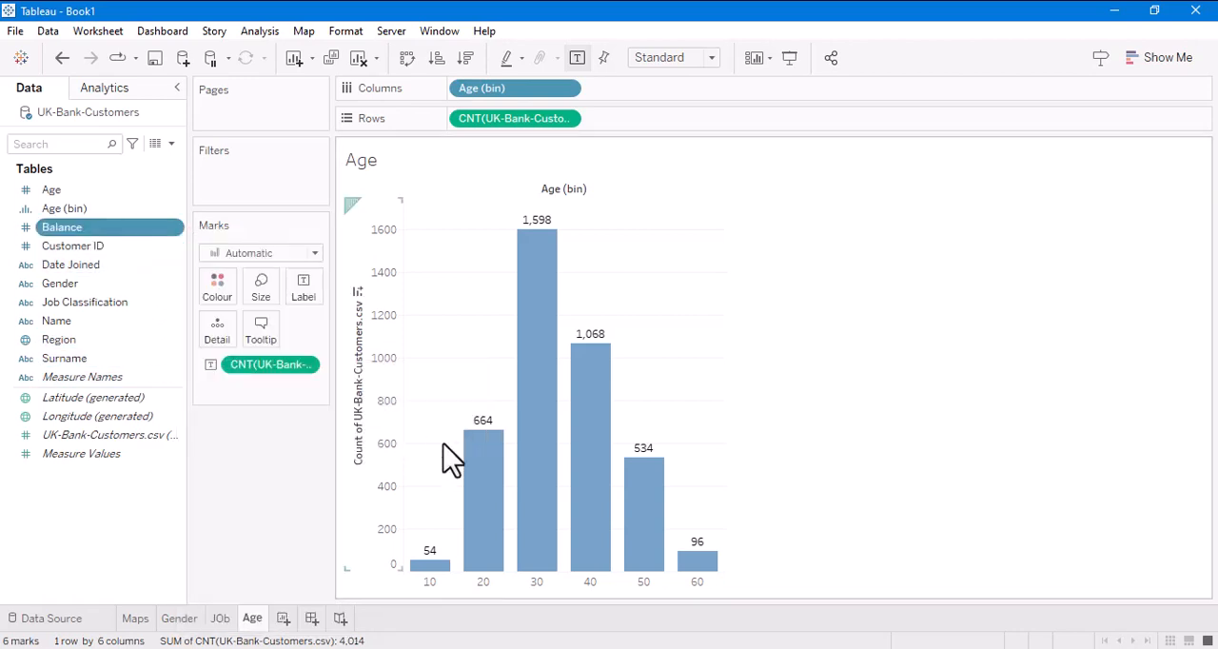
double_click(588, 295)
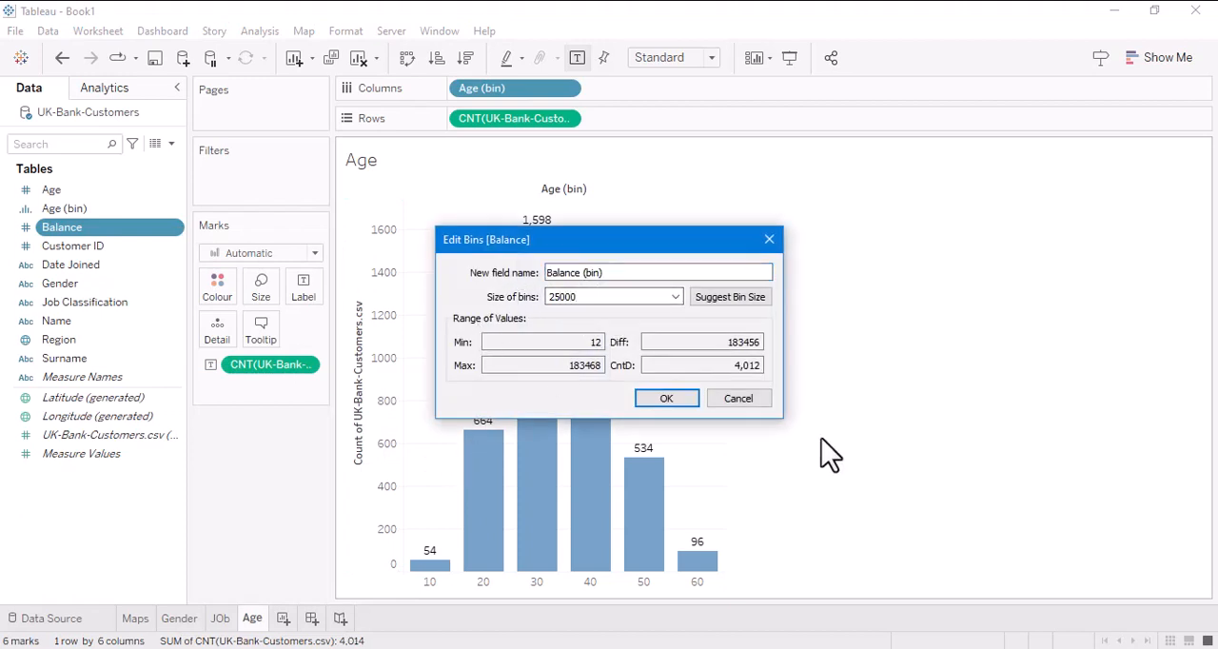
left_click(673, 398)
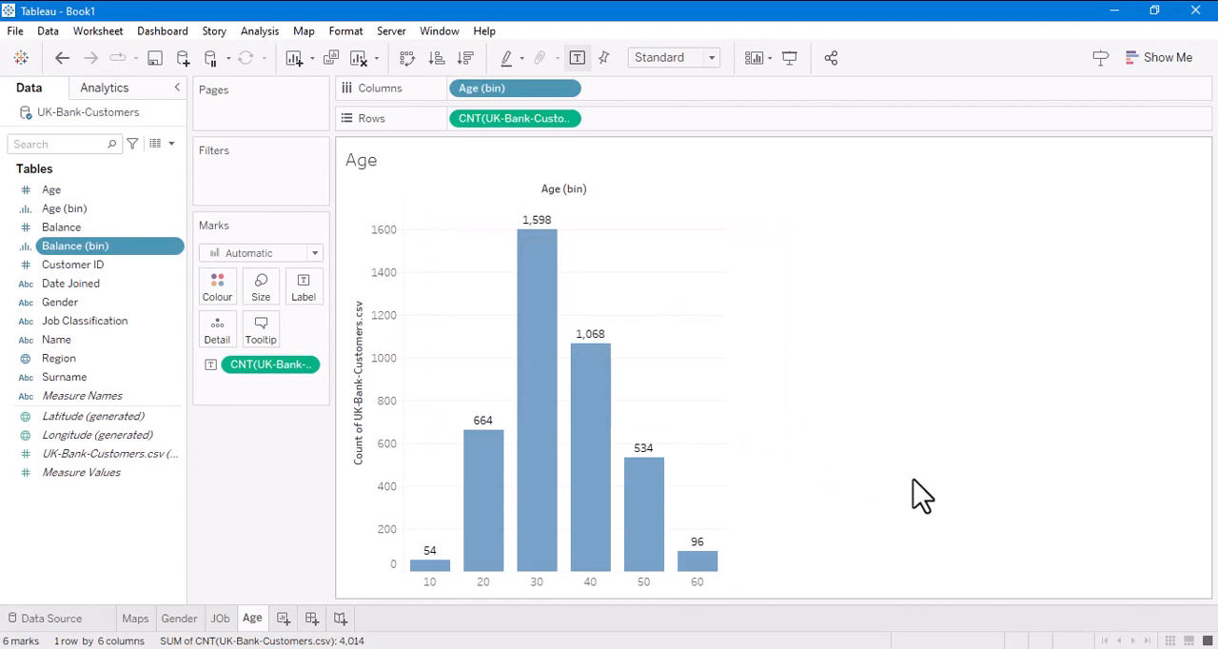
- Create a new worksheet with a horizontal bar chart of the UK-Bank-Customers.csv record count by Balance (bin)
left_click(283, 618)
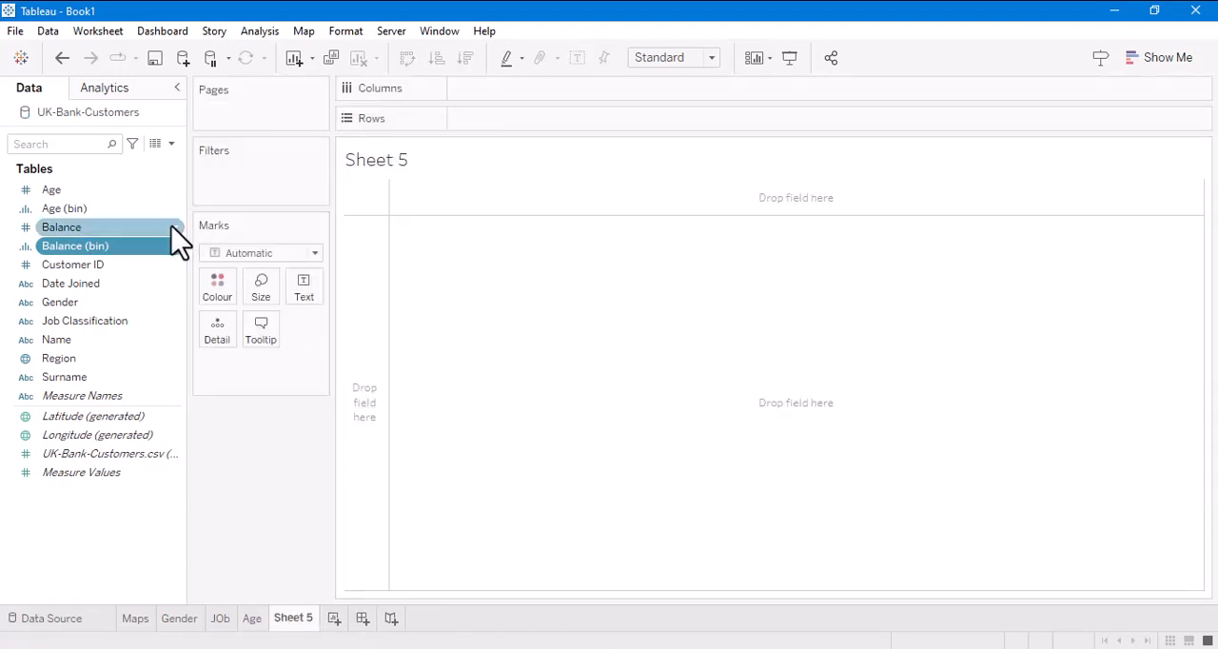
left_click_drag(104, 250, 509, 99)
left_click_drag(89, 465, 527, 122)
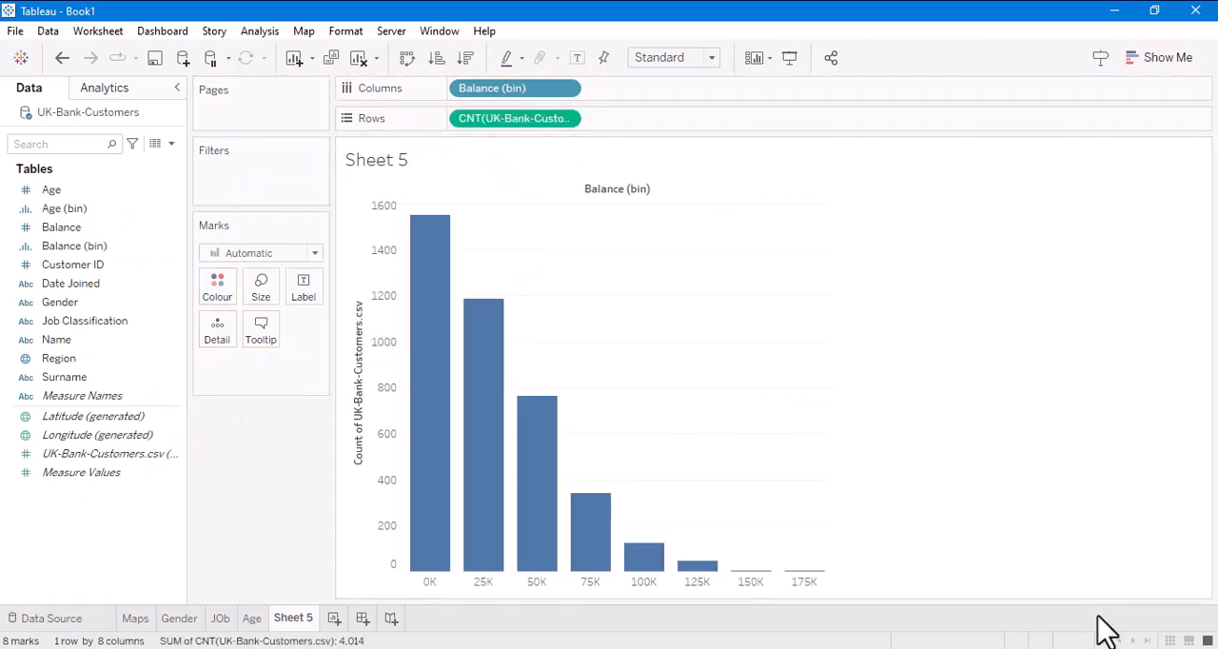
left_click(1171, 59)
left_click(1070, 192)
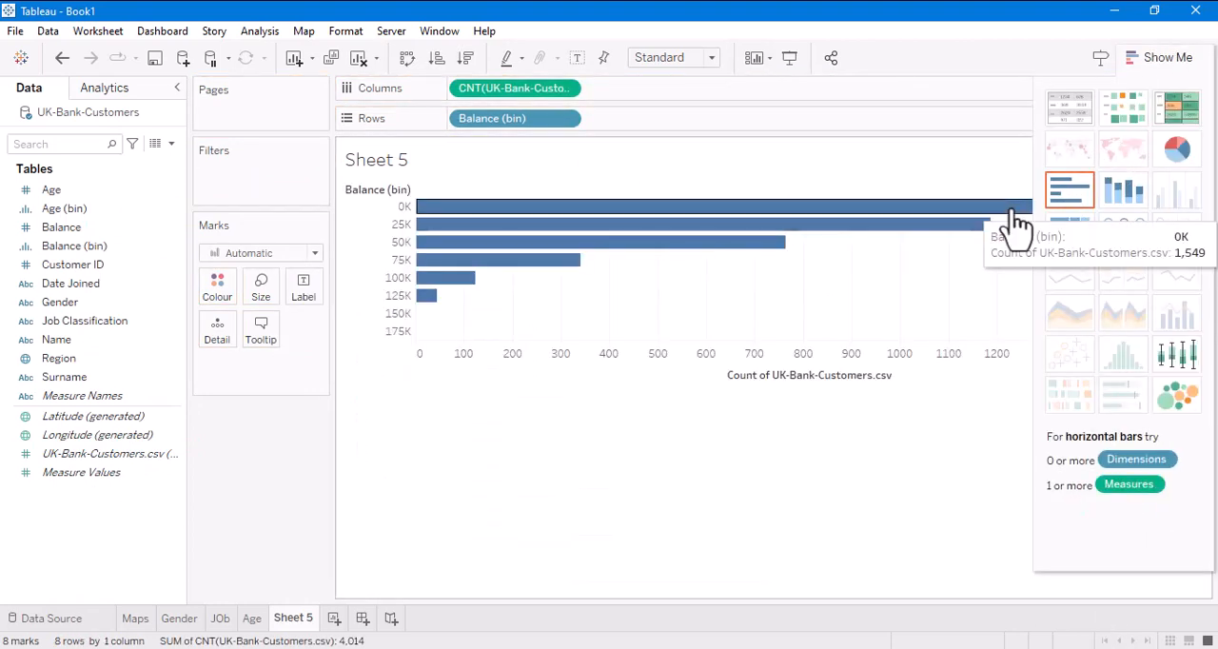
left_click(1173, 68)
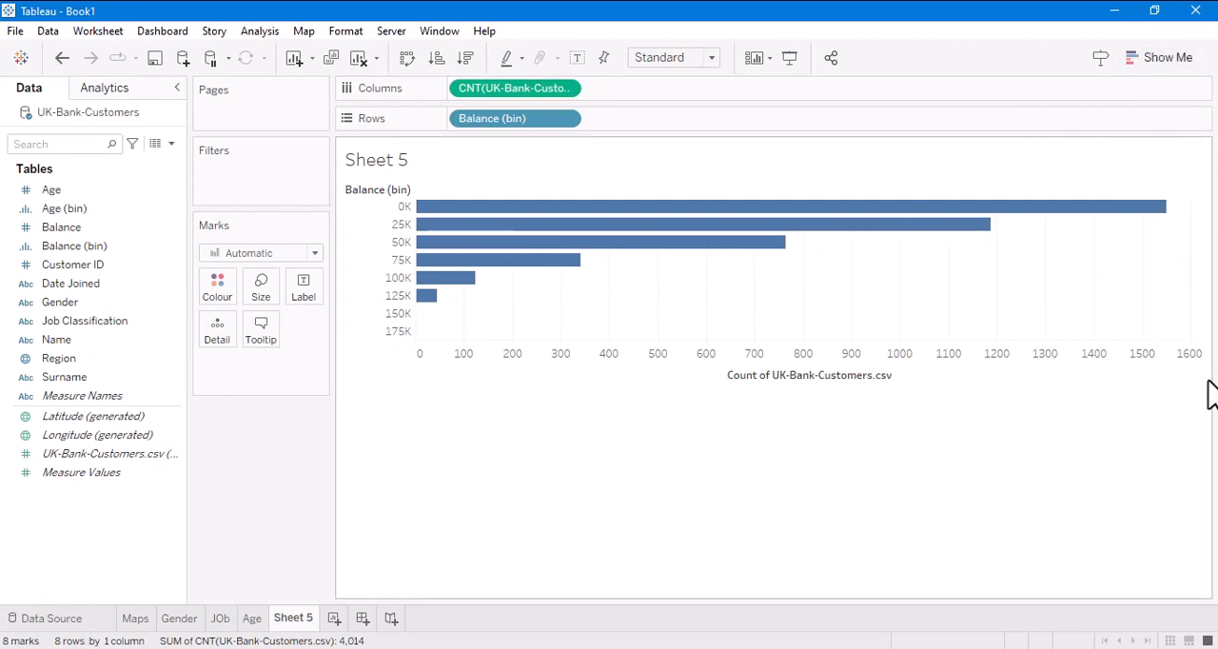
- Label the balance bars with the UK-Bank-Customers.csv record count and rename the worksheet as Balance
left_click_drag(133, 454, 315, 294)
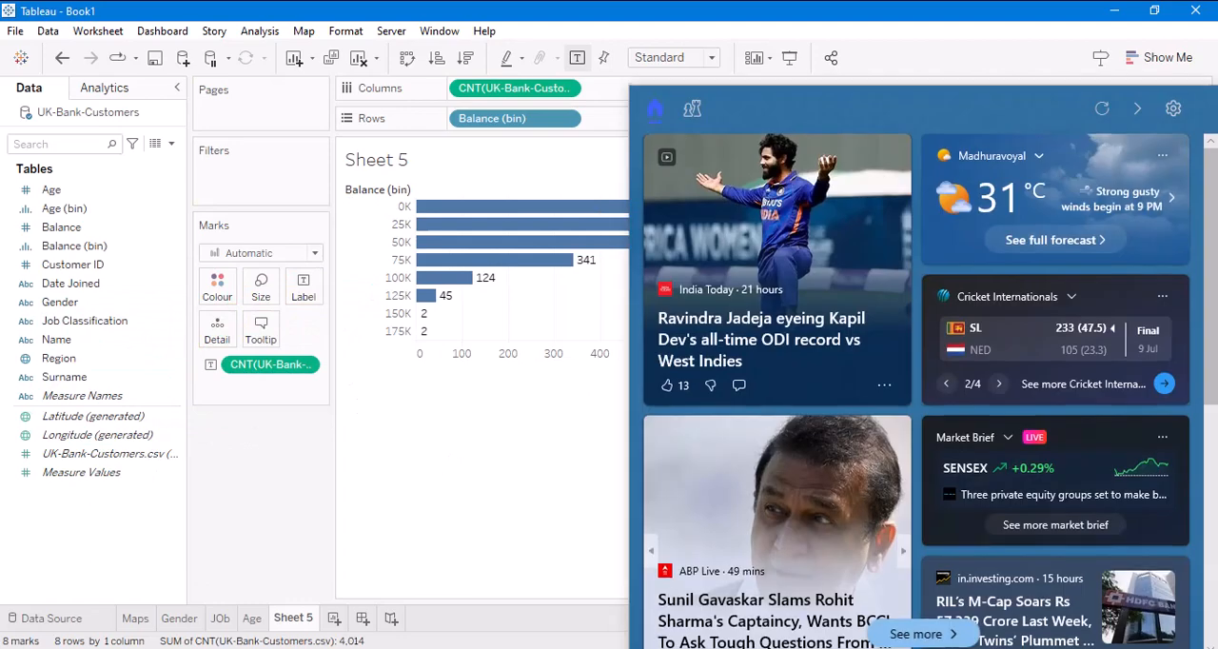
left_click(560, 483)
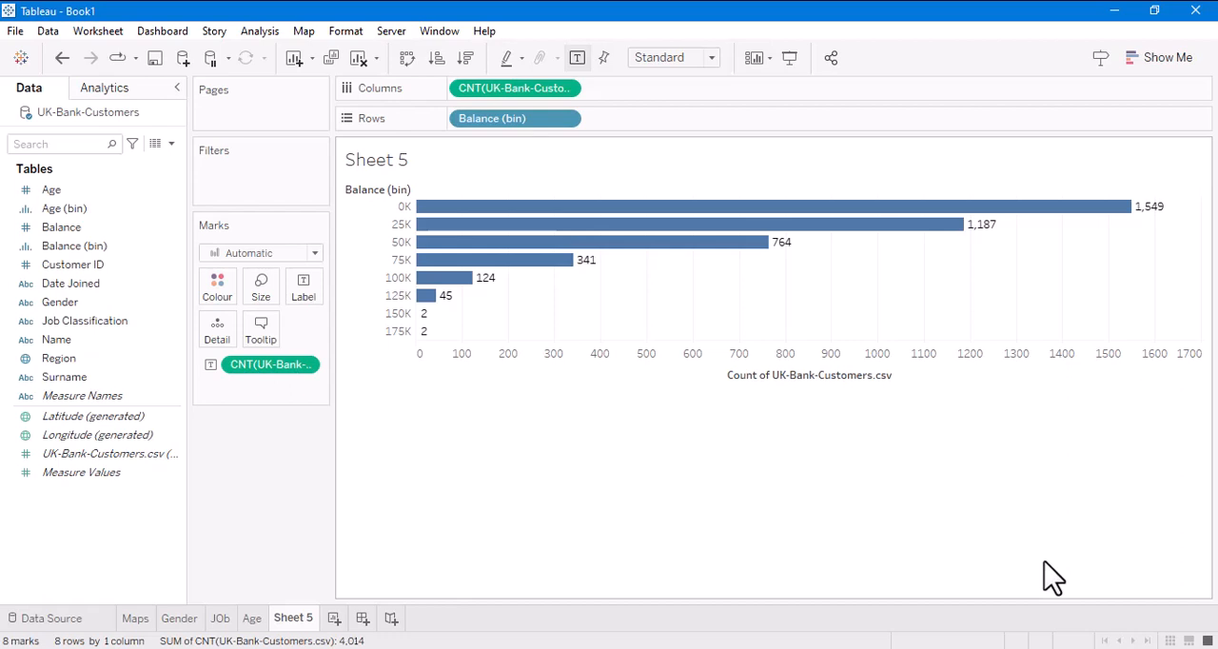
double_click(293, 620)
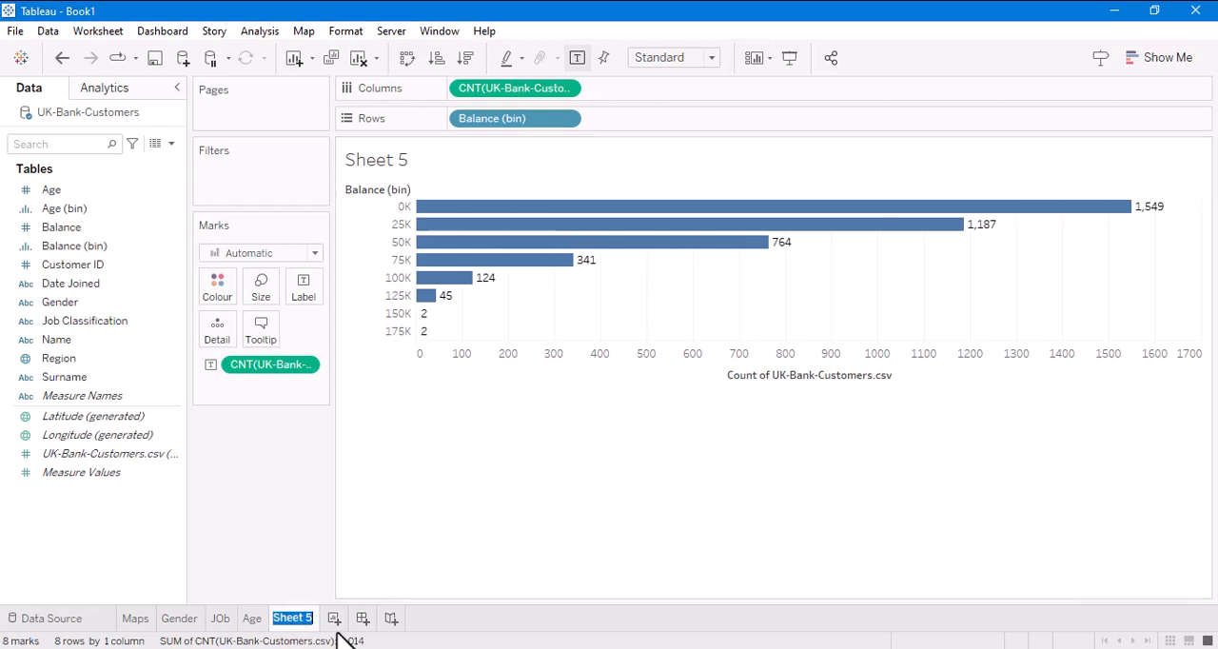
type("Balance")
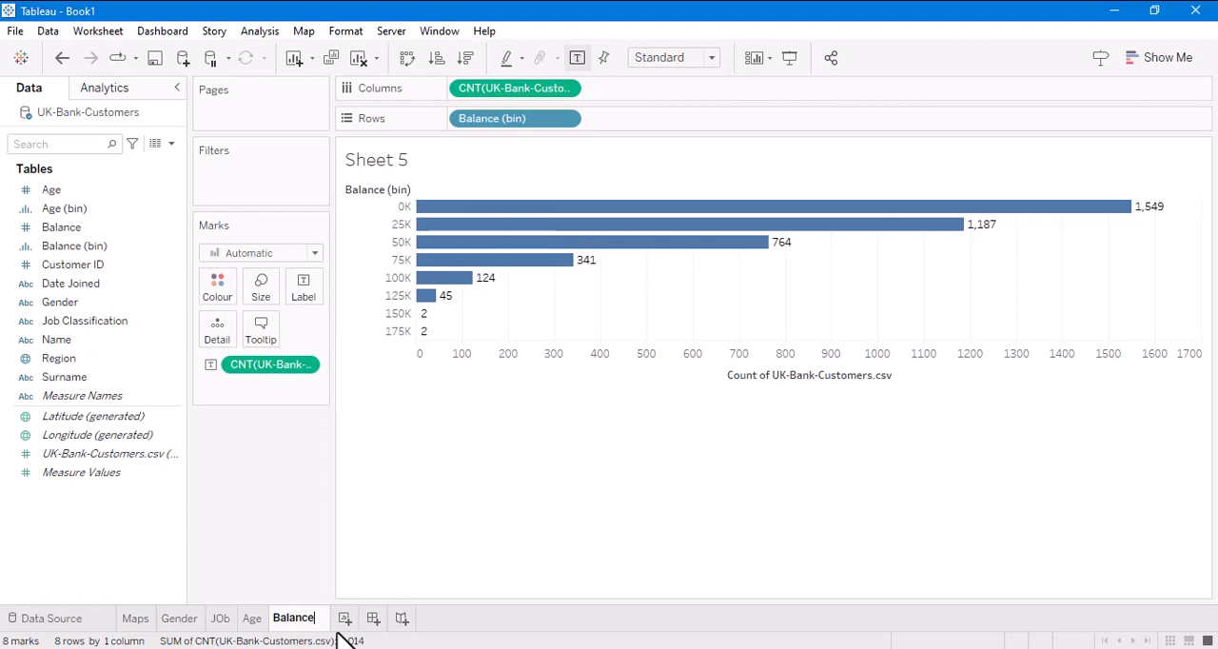
key("Return")
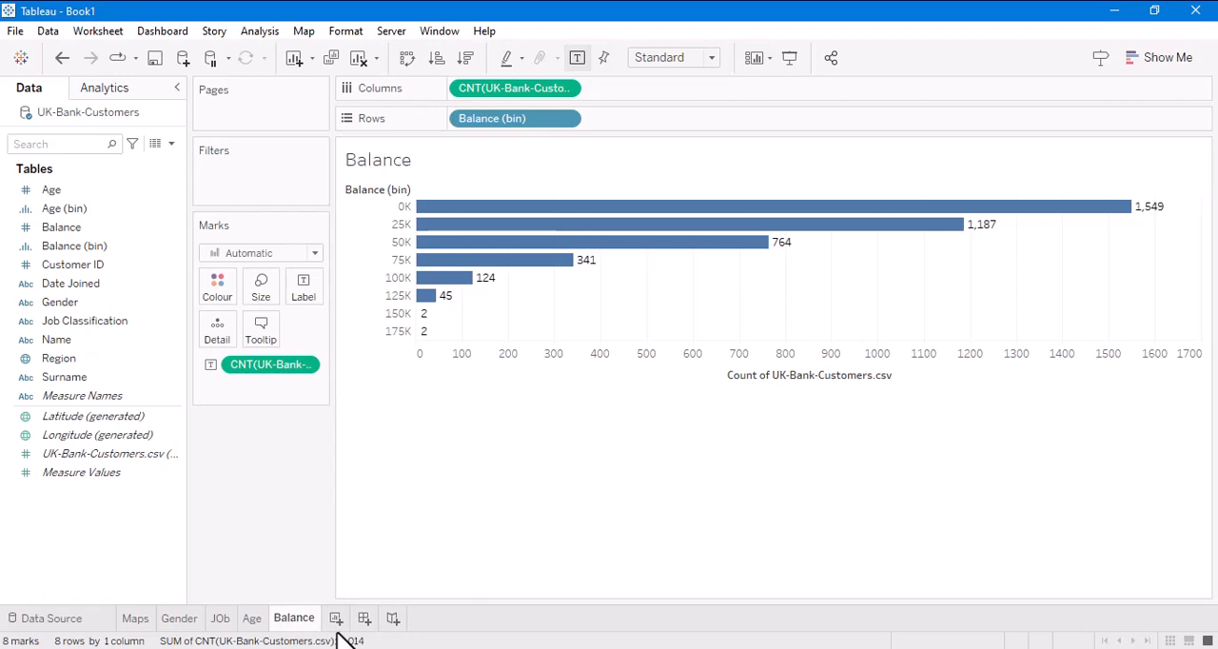
- Create a dashboard with the Maps sheet above Gender, JOb to the right of Gender, and Age to the right of Maps
left_click(162, 30)
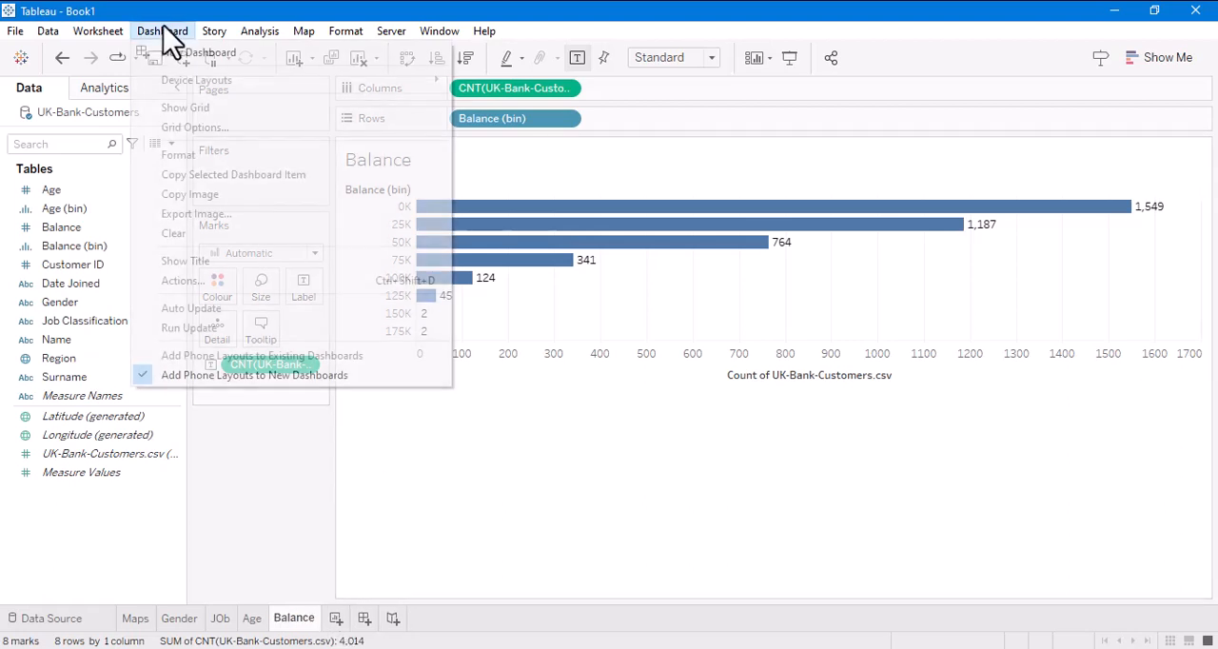
left_click(150, 53)
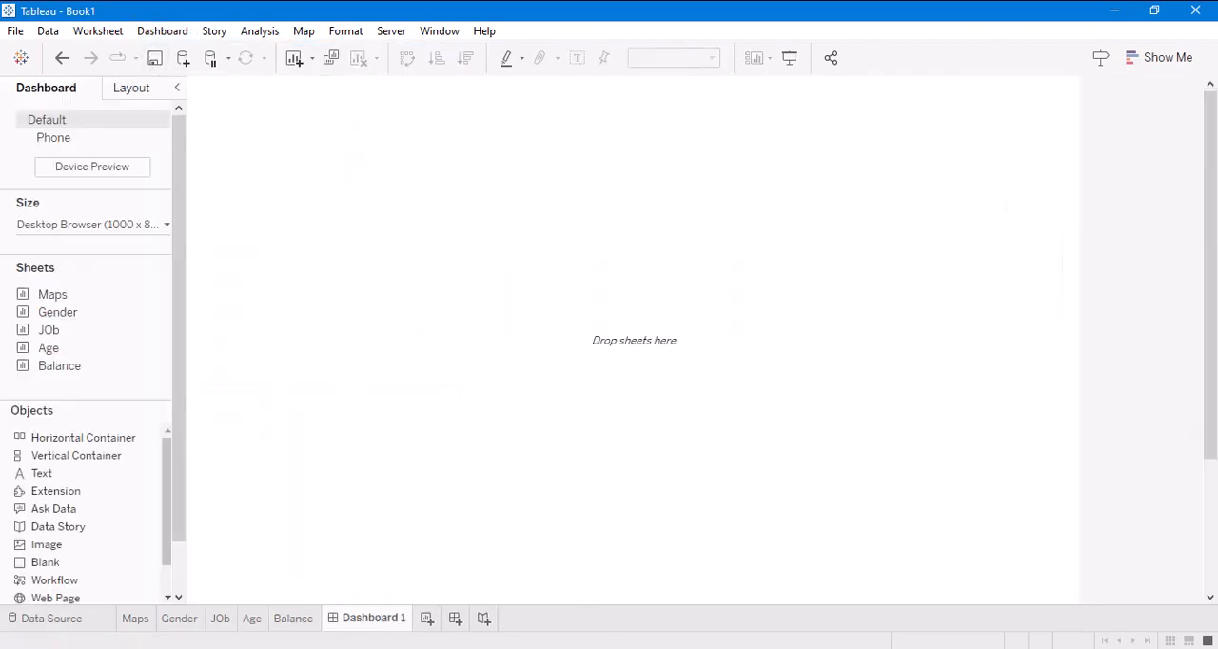
left_click_drag(69, 310, 134, 286)
left_click_drag(412, 258, 664, 406)
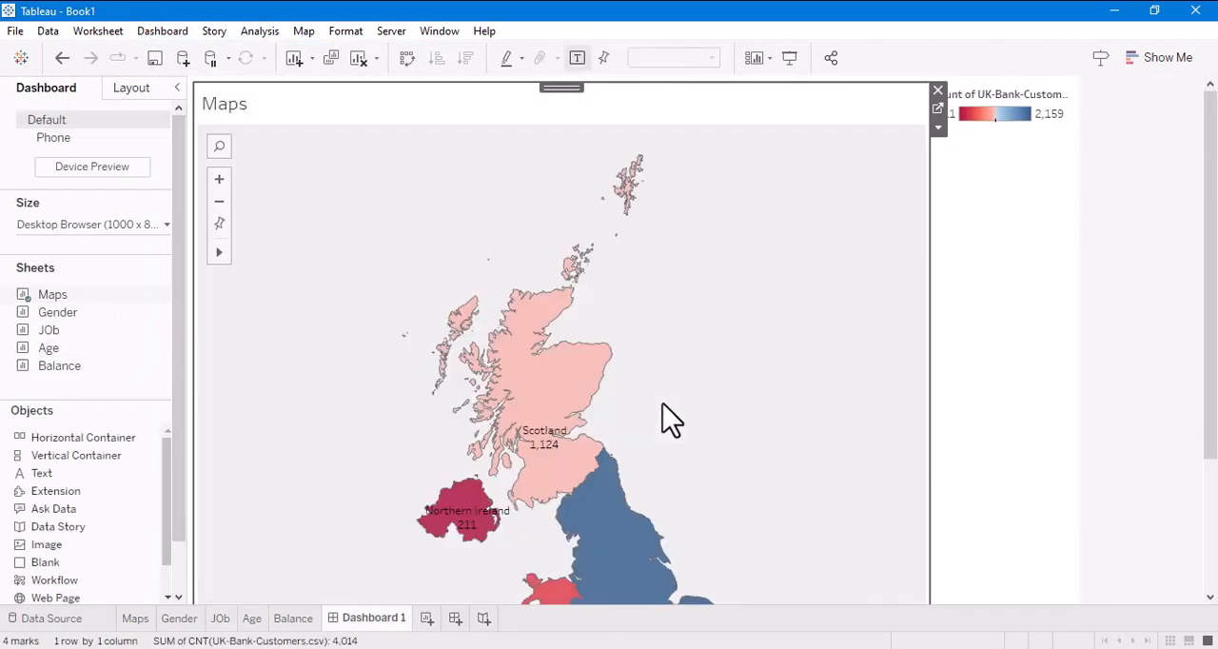
mouse_move(62, 317)
left_mouse_down()
mouse_move(875, 283)
mouse_move(897, 266)
mouse_move(771, 257)
mouse_move(332, 614)
mouse_move(439, 563)
mouse_move(801, 589)
left_mouse_up()
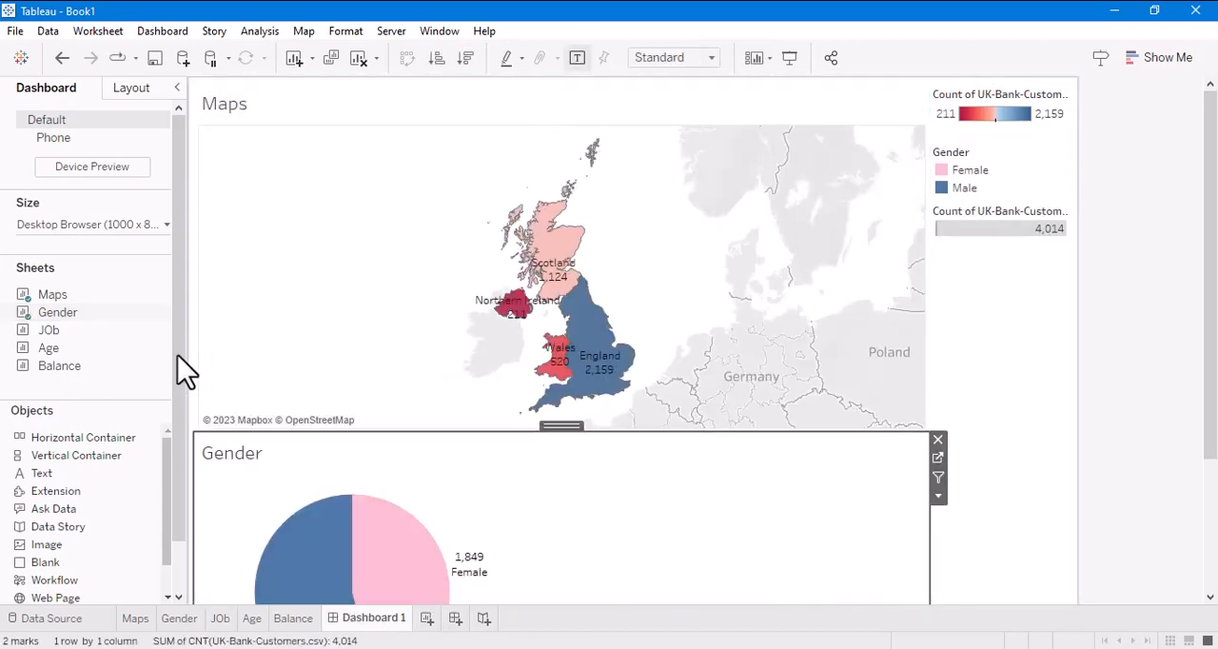
left_click_drag(52, 330, 644, 490)
left_click_drag(677, 550, 752, 546)
left_click_drag(52, 349, 778, 301)
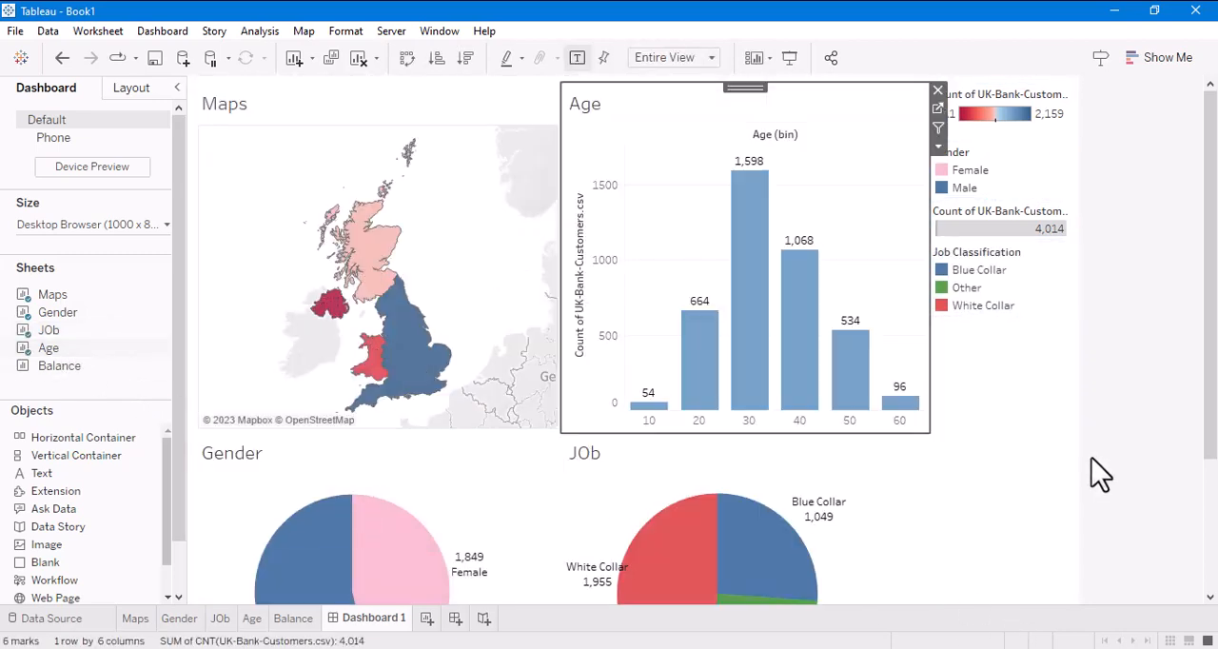
- Remove the Gender, Job Classification and both record count legends from the dashboard
left_click(1050, 170)
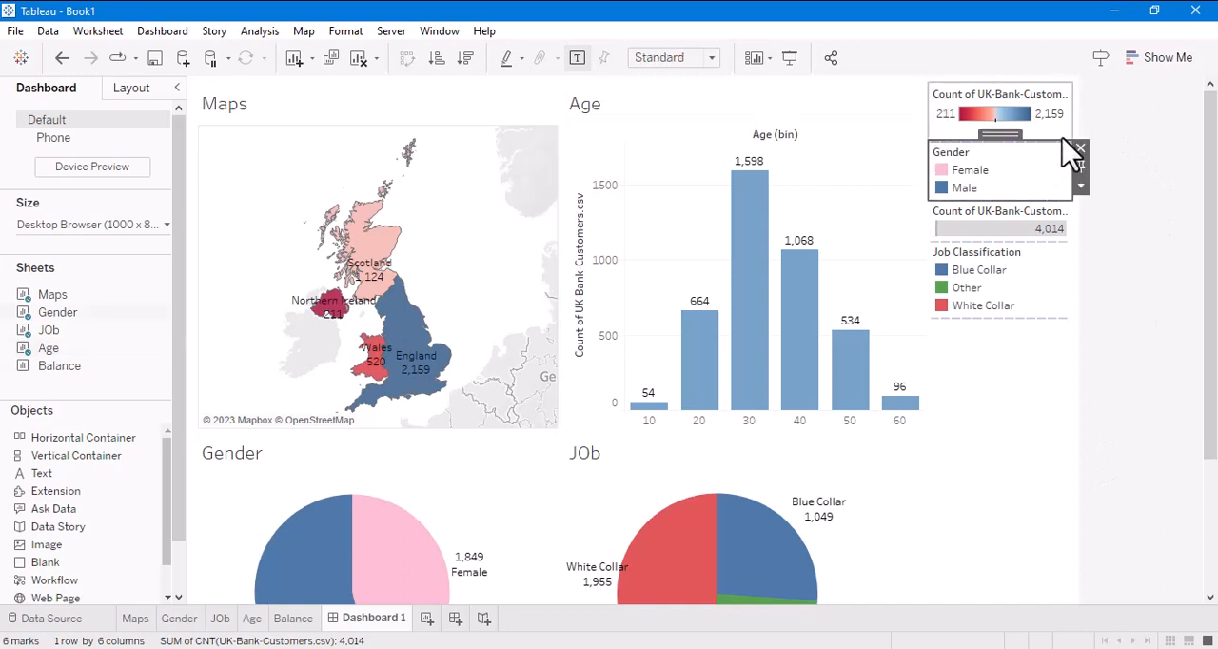
left_click(1082, 153)
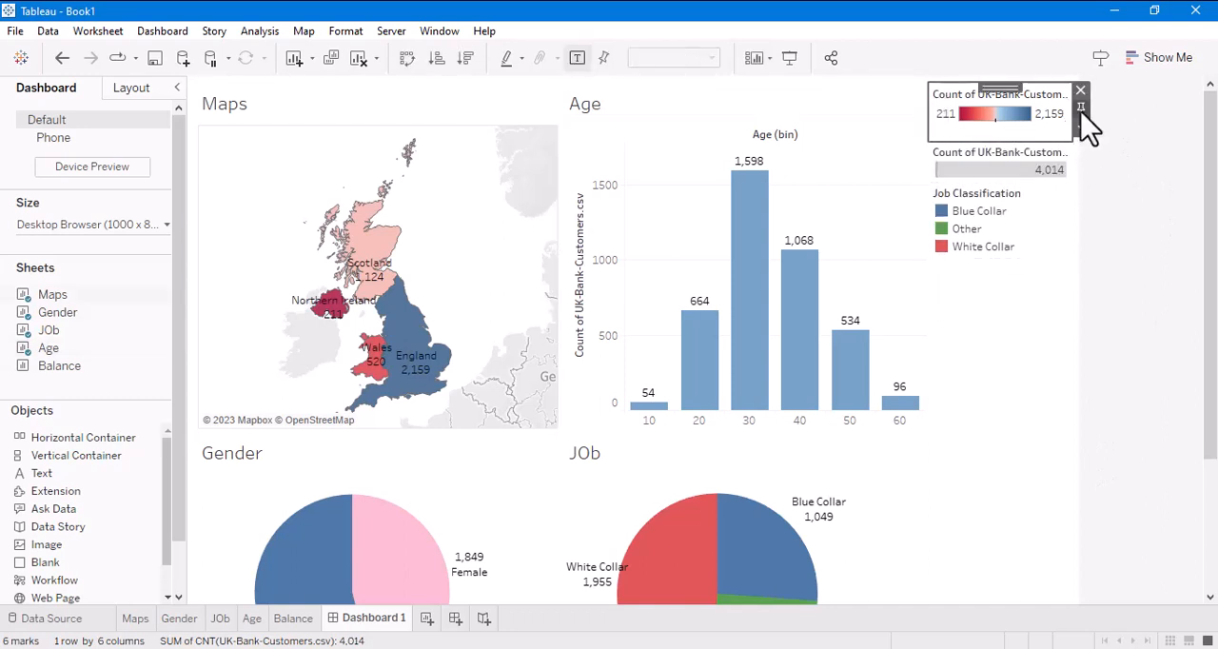
left_click(1080, 93)
left_click(1057, 160)
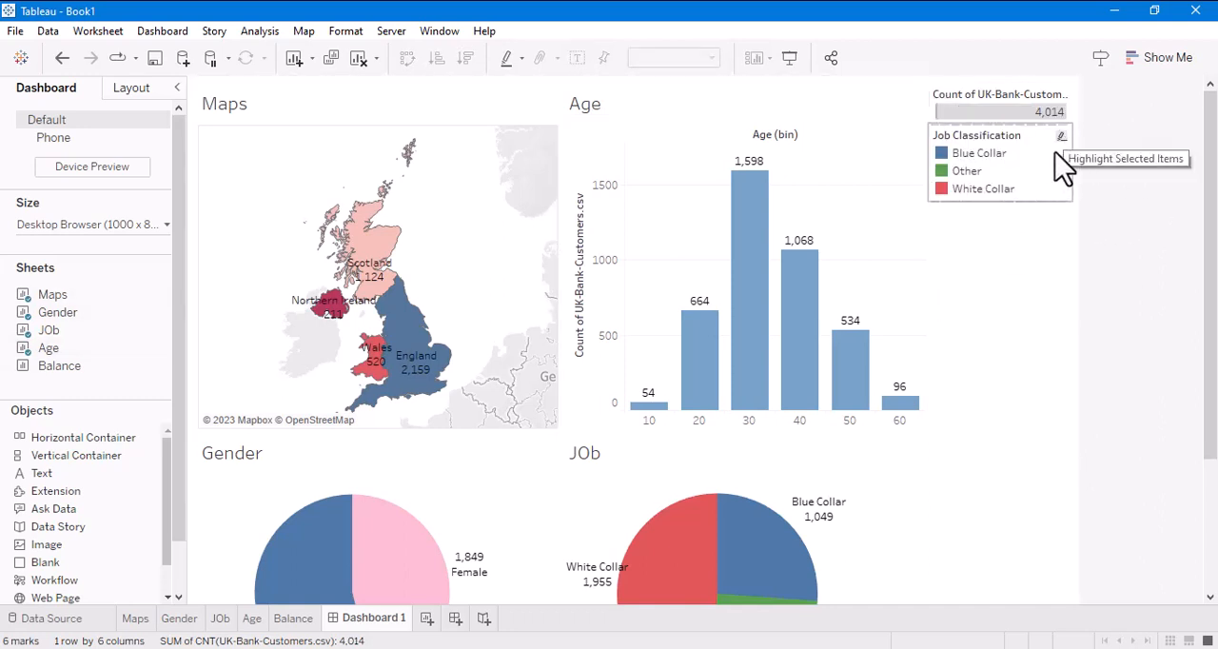
left_click(1082, 138)
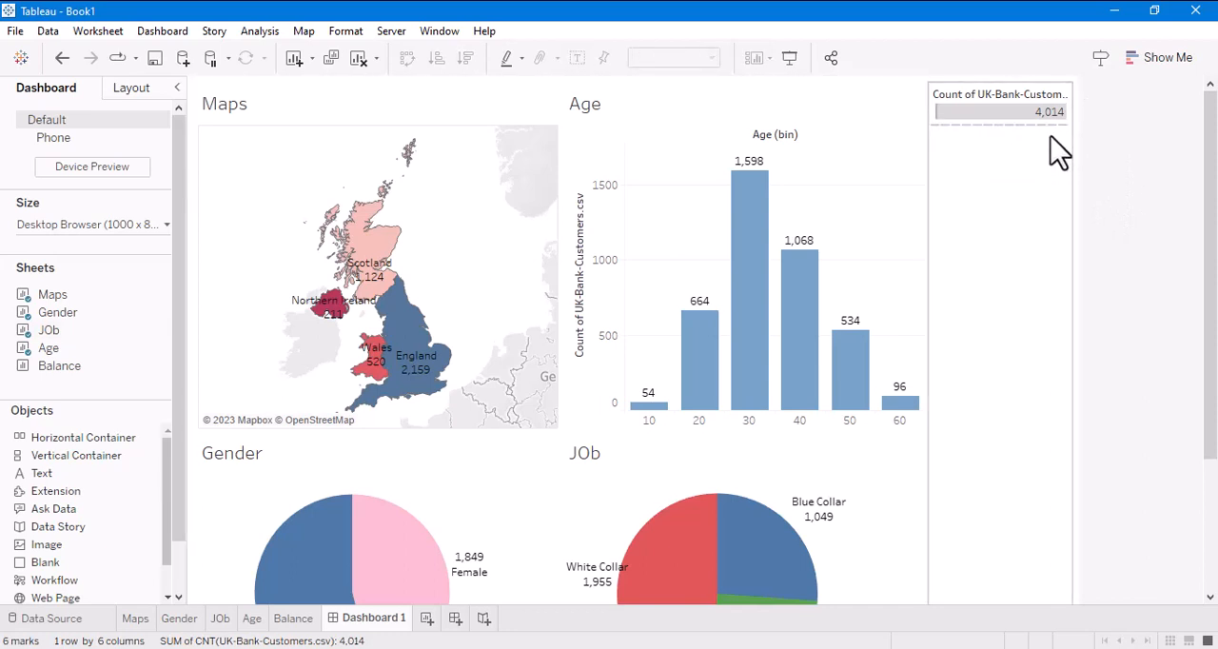
left_click(1056, 113)
left_click(1082, 91)
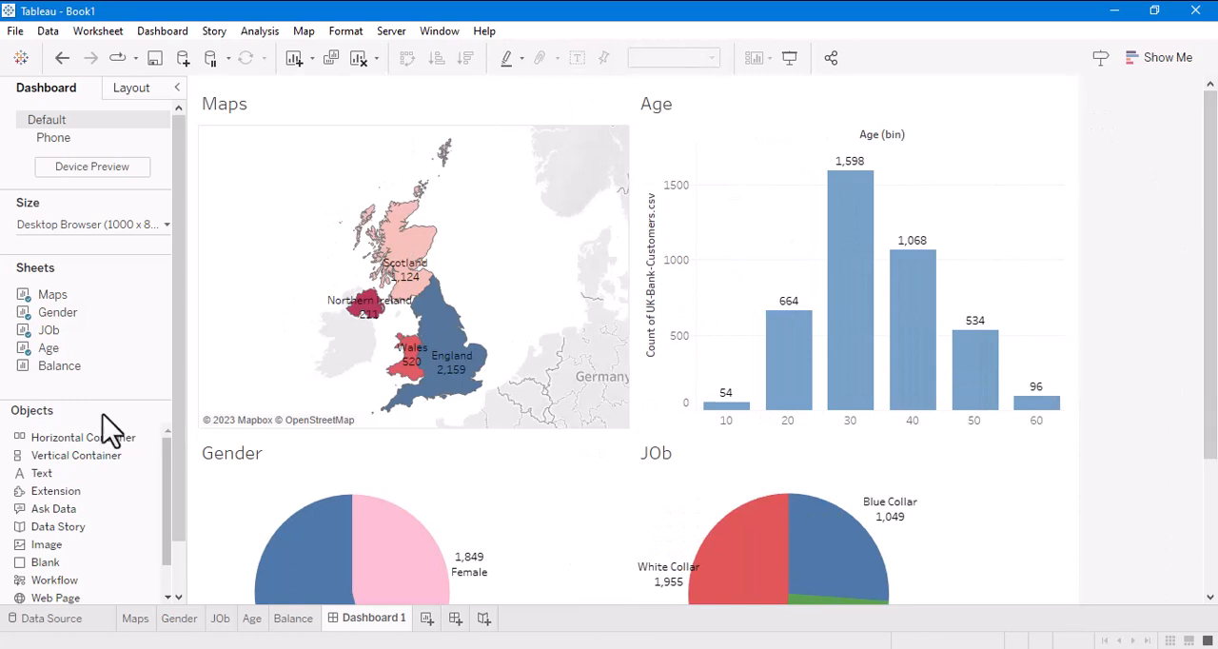
- Add the Balance sheet to the right of JOb on the dashboard and narrow the Gender and JOb areas to widen Balance
mouse_move(53, 365)
left_mouse_down()
mouse_move(968, 577)
mouse_move(983, 555)
mouse_move(961, 571)
left_mouse_up()
left_click_drag(631, 559, 559, 548)
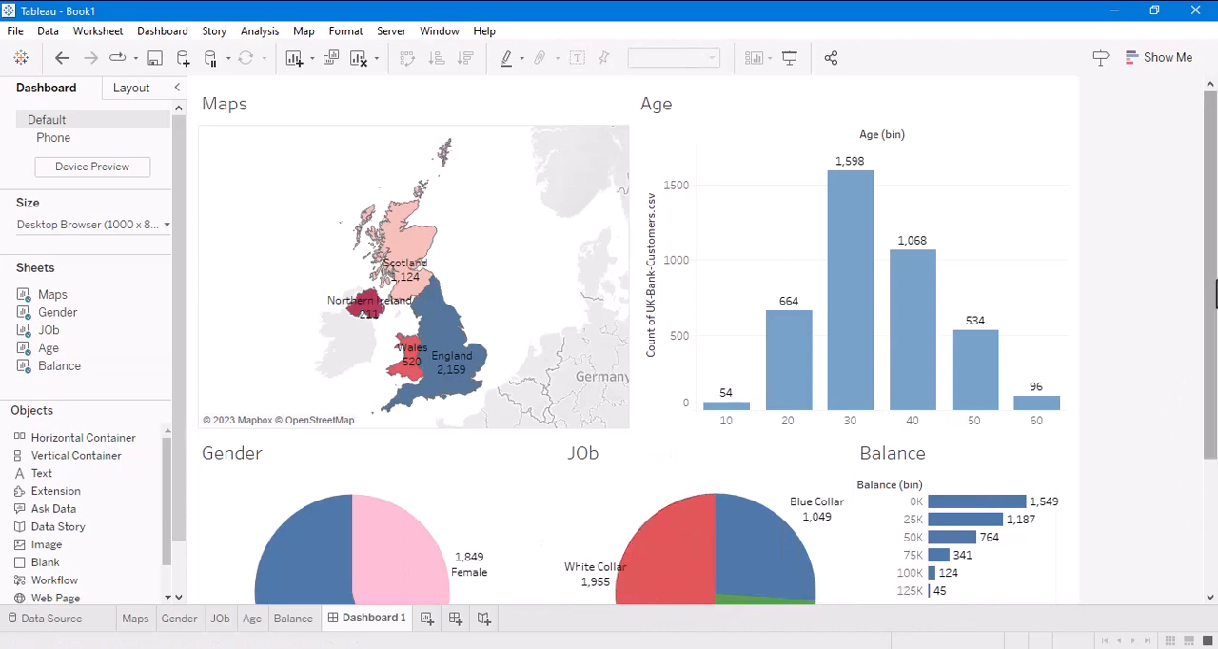
scroll(1213, 514, "down", 3)
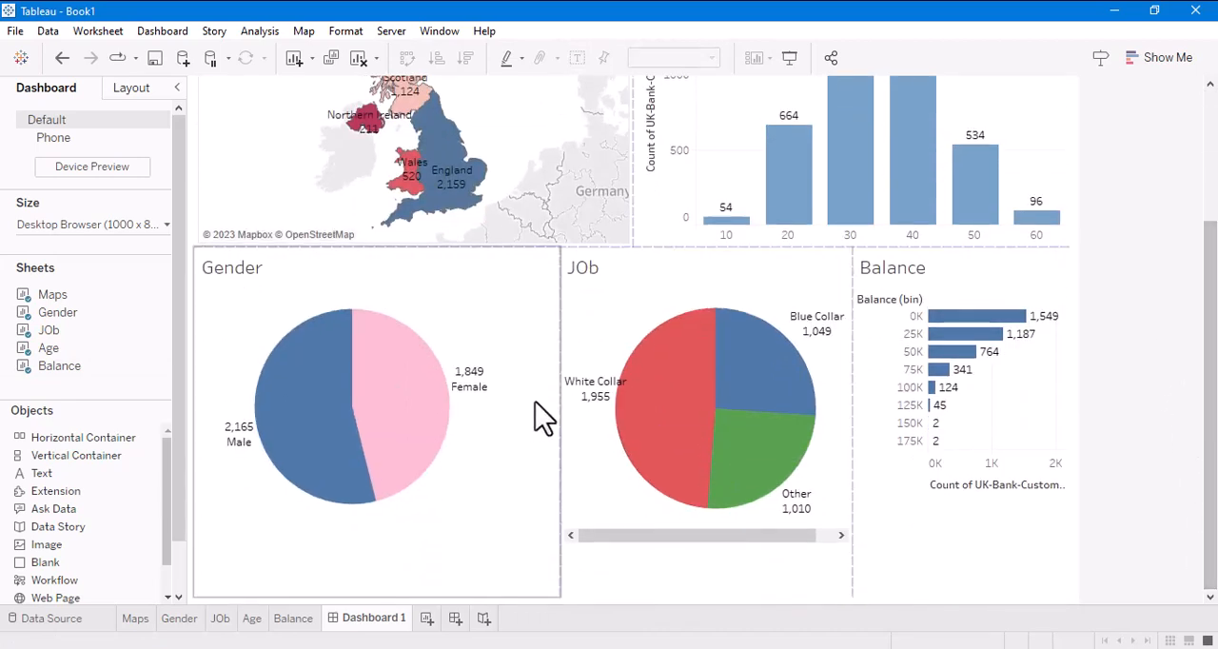
left_click_drag(557, 407, 514, 407)
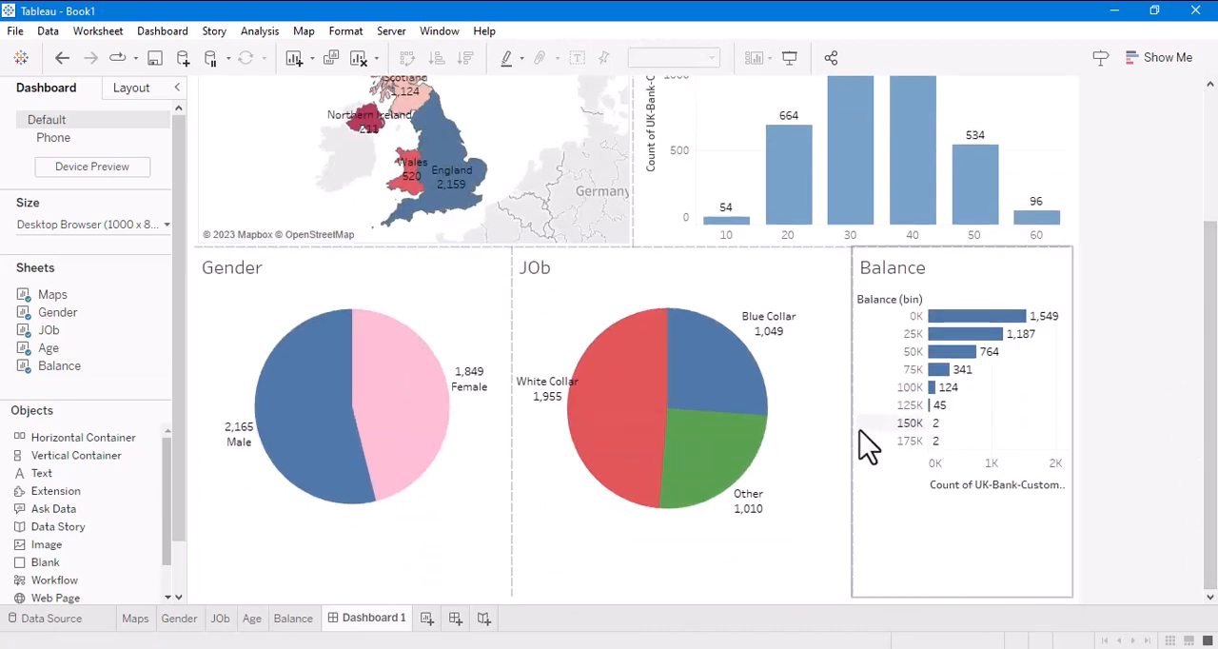
left_click_drag(848, 430, 810, 429)
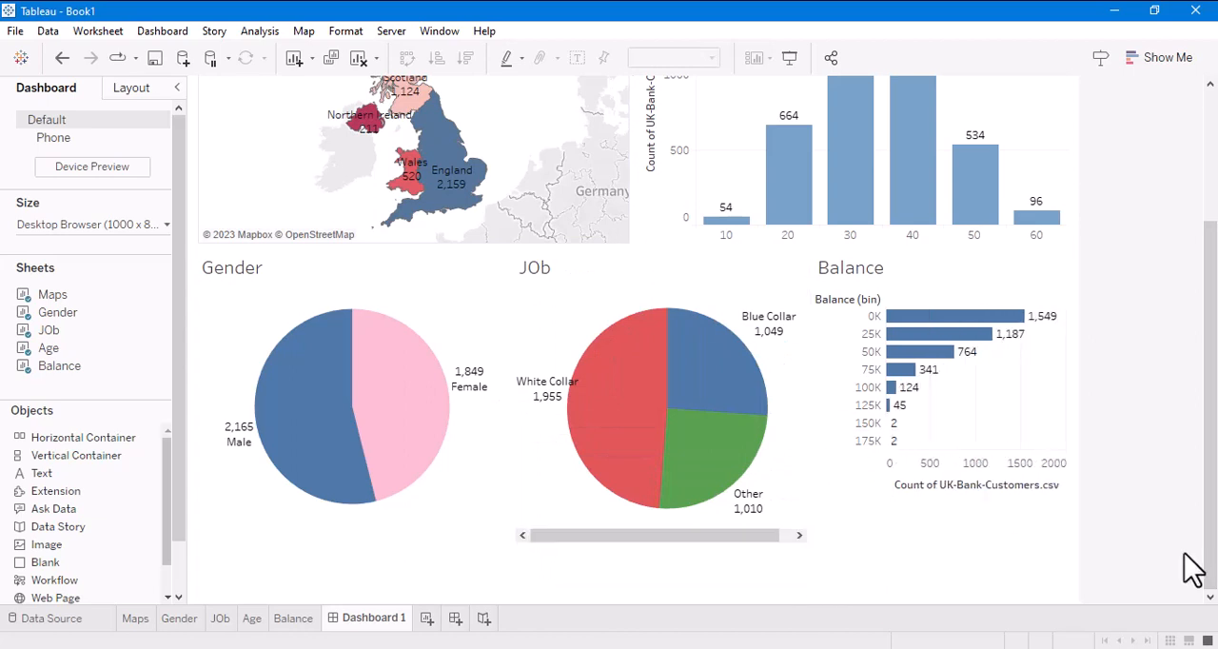
scroll(1190, 571, "up", 5)
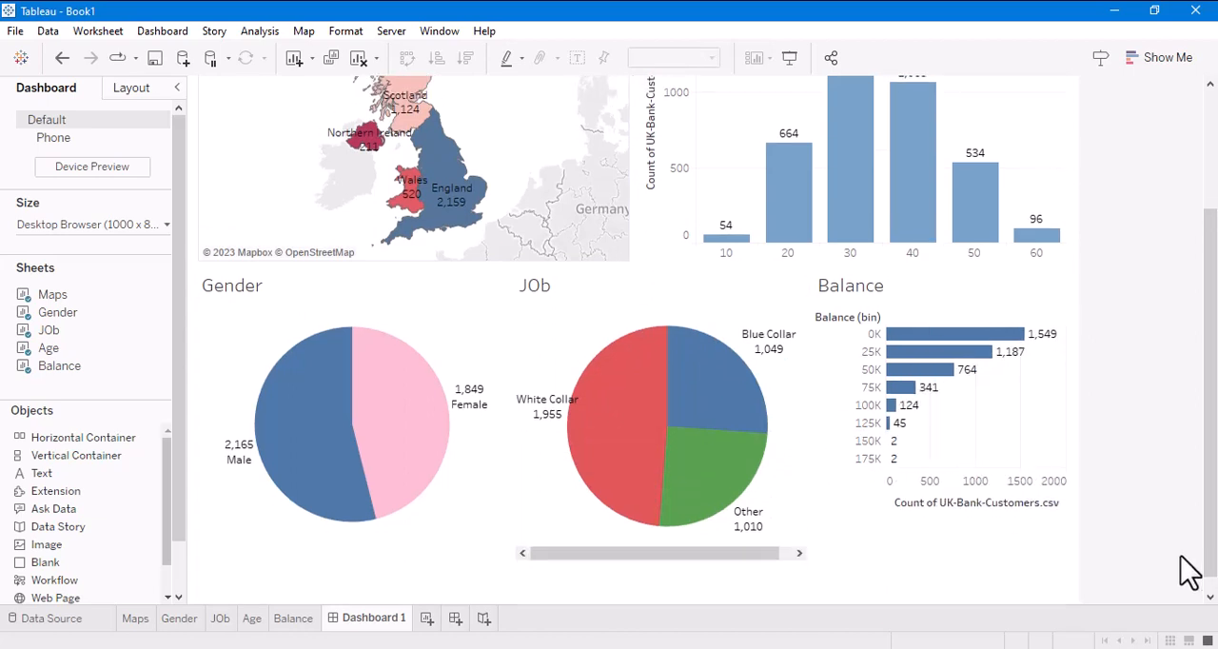
scroll(1190, 568, "up", 1)
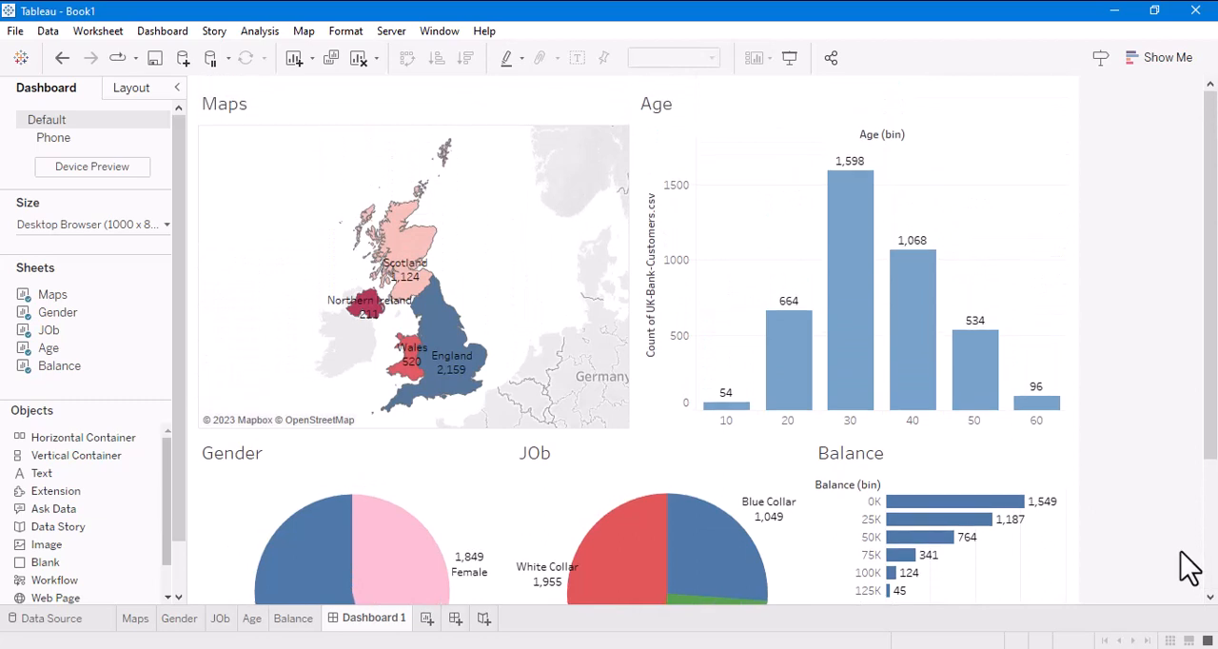
scroll(1189, 568, "down", 4)
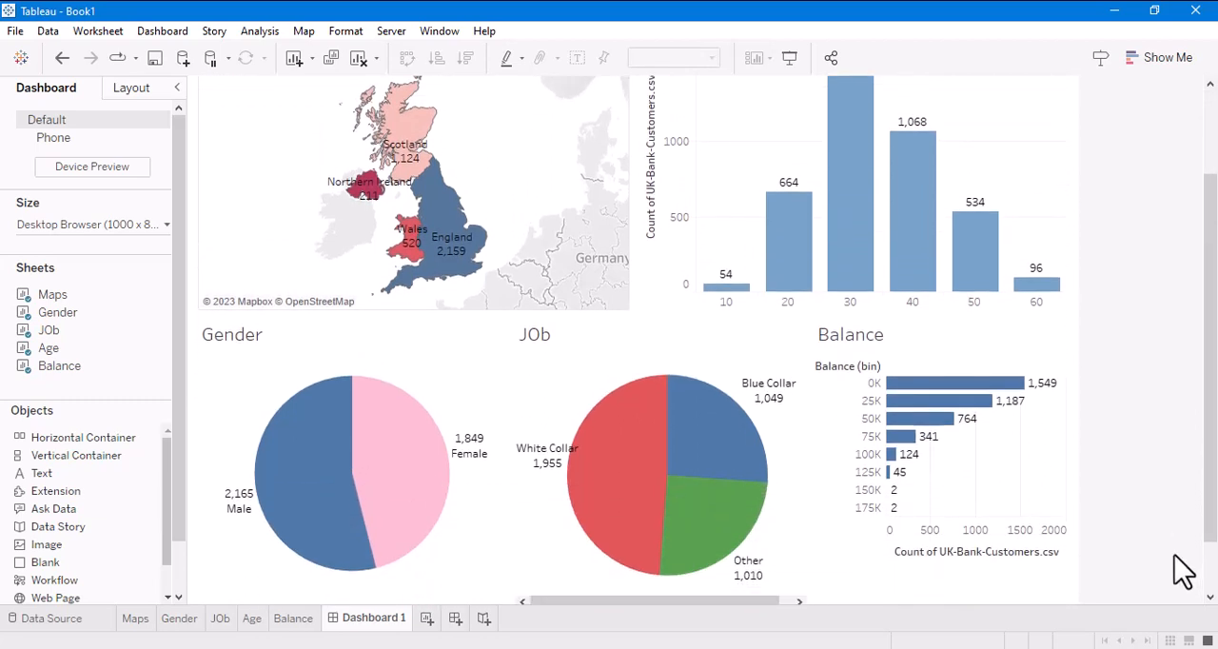
- Export the whole dashboard to the Desktop as a PNG image named Dashboard 1.png
scroll(1183, 572, "up", 4)
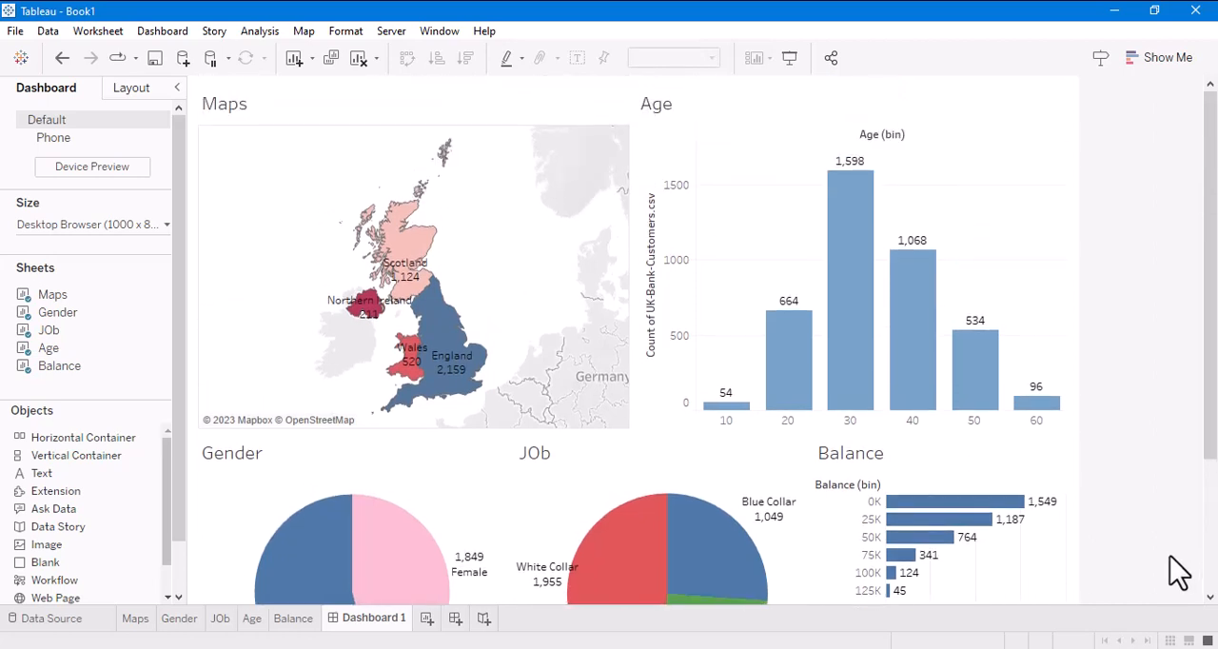
scroll(1175, 569, "down", 6)
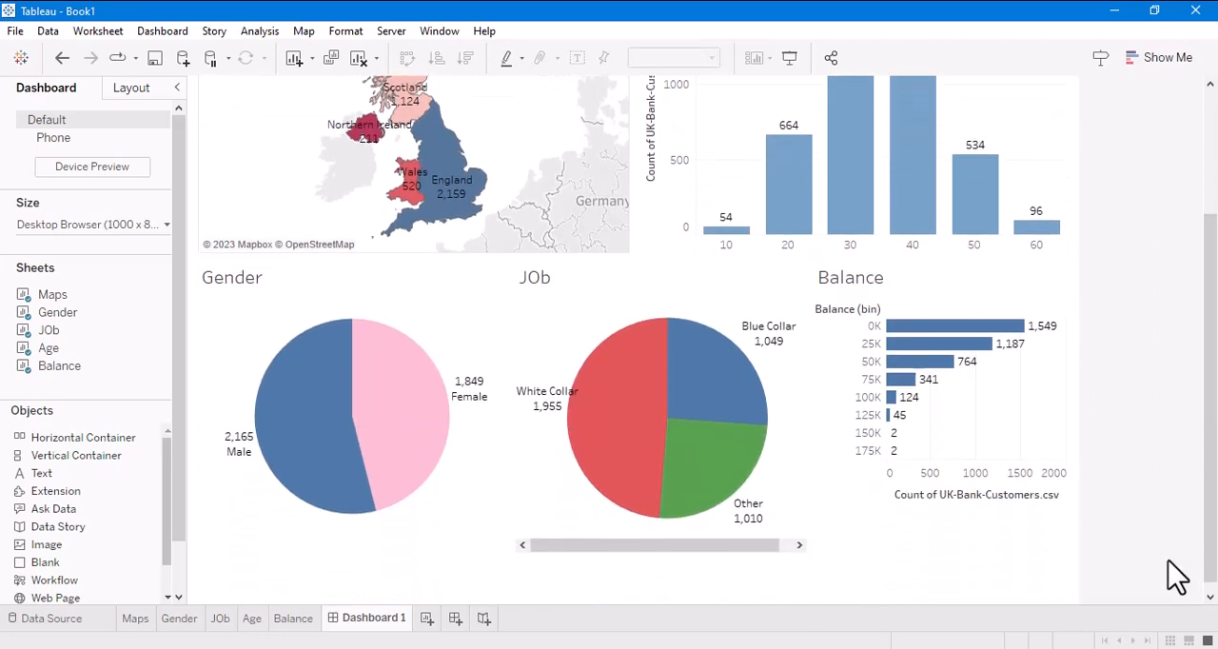
left_click(165, 32)
left_click(196, 213)
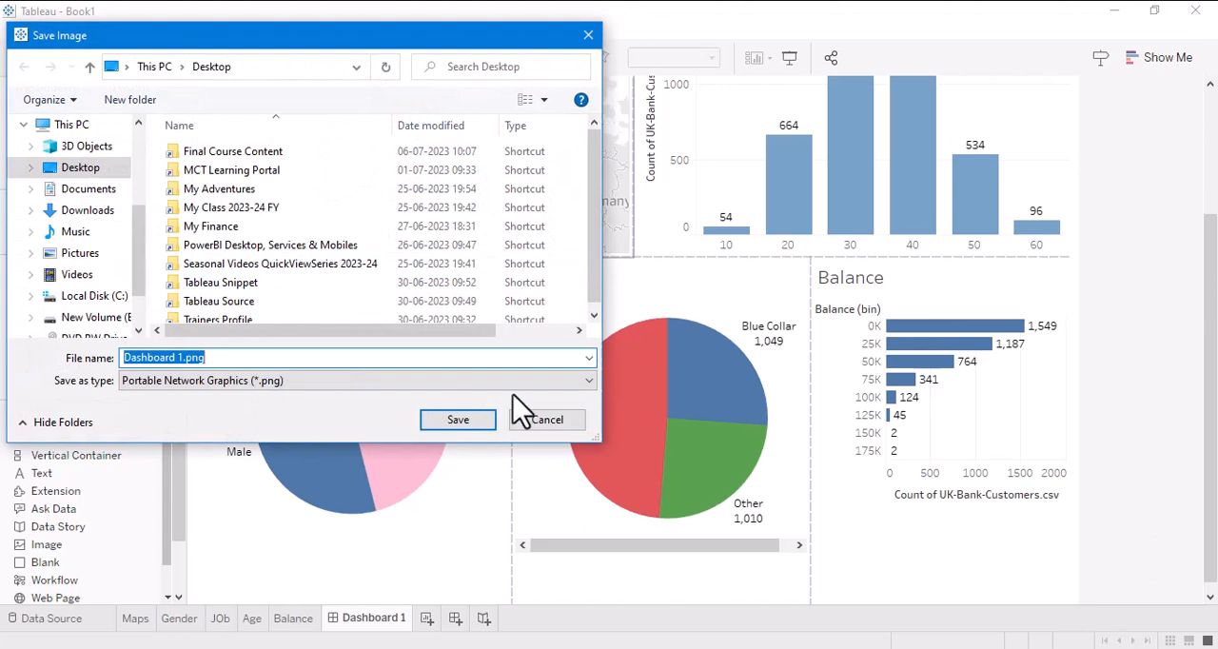
left_click(457, 420)
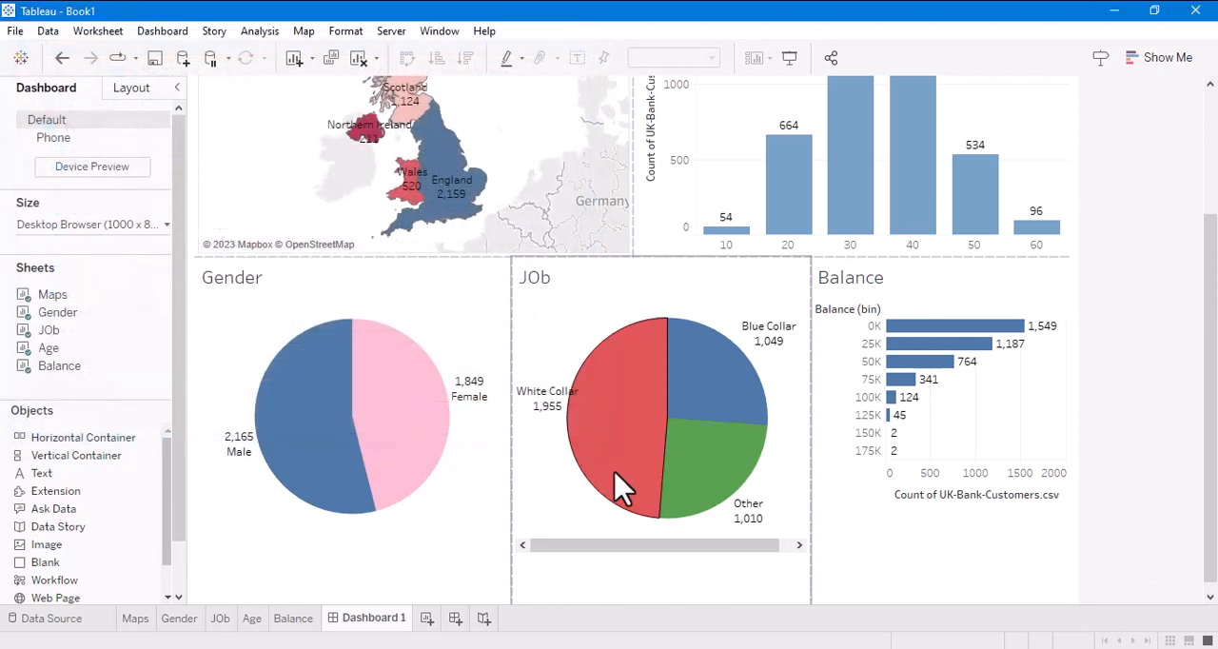
- Switch to the desktop, view the exported Dashboard 1.png image, and close it to return to Tableau
left_click(1114, 9)
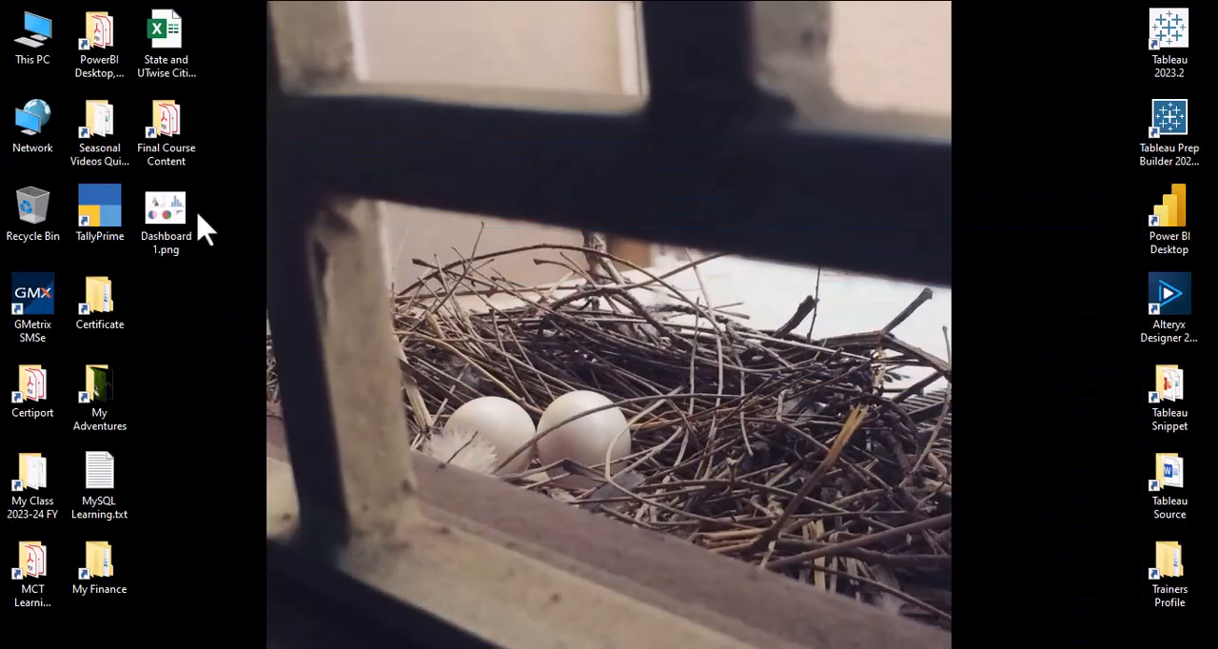
double_click(166, 212)
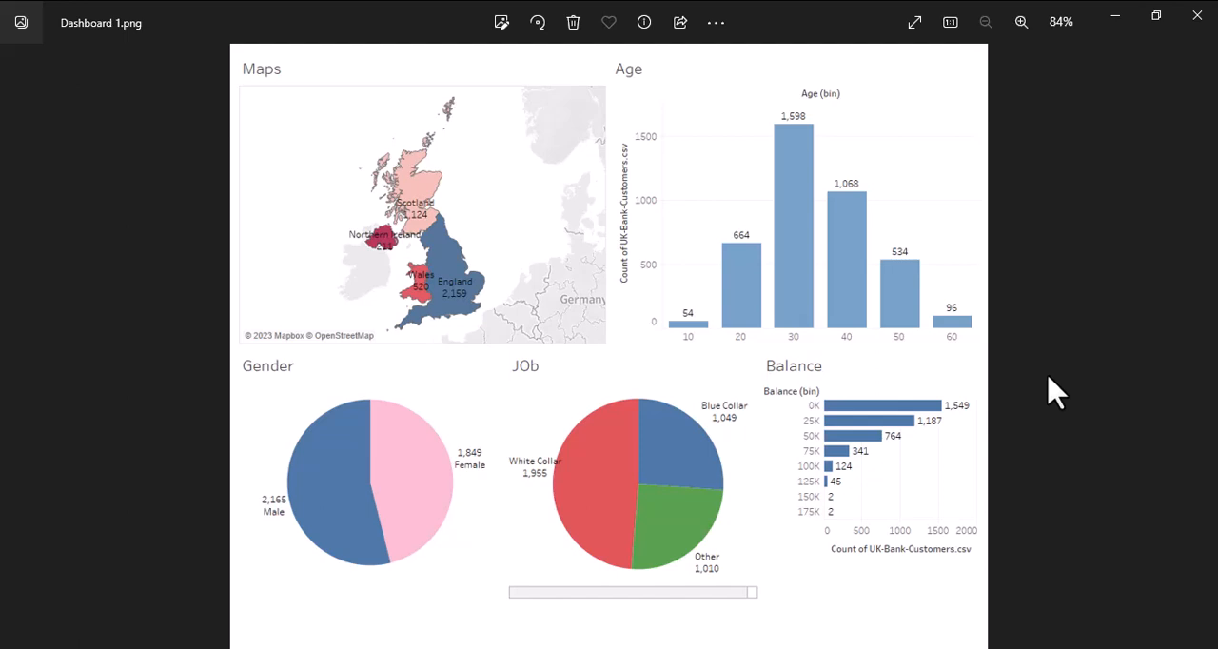
left_click(1198, 16)
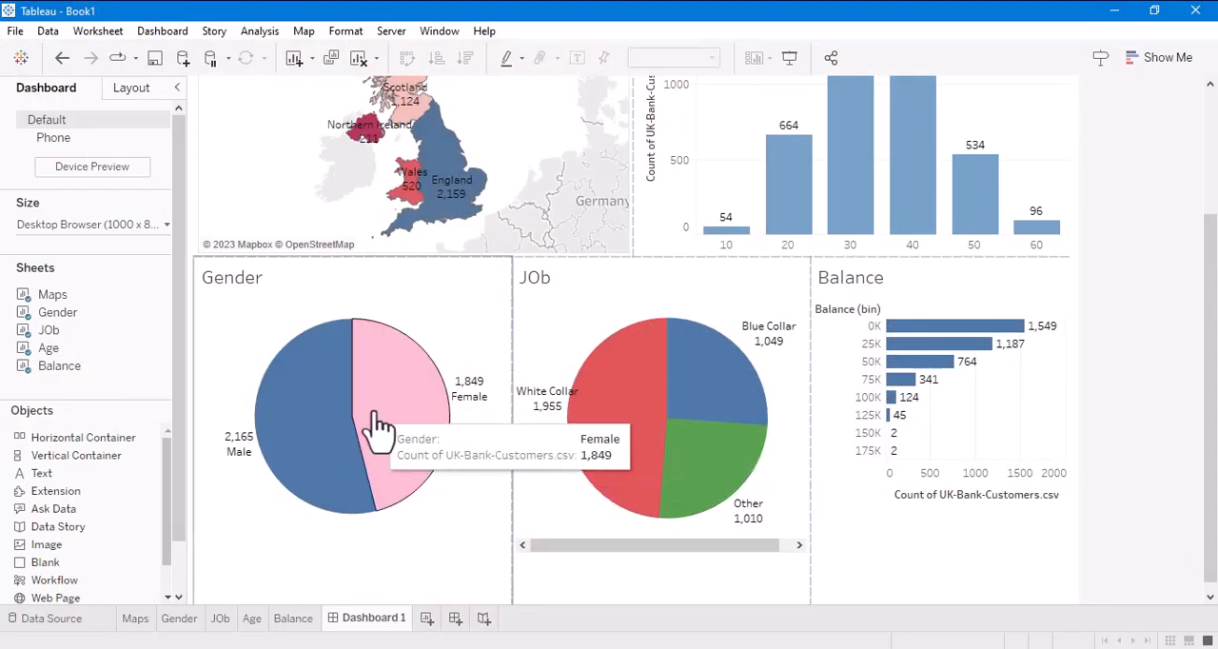
- Rename the Maps worksheet as Customer / Region
scroll(372, 435, "up", 1)
left_click(139, 625)
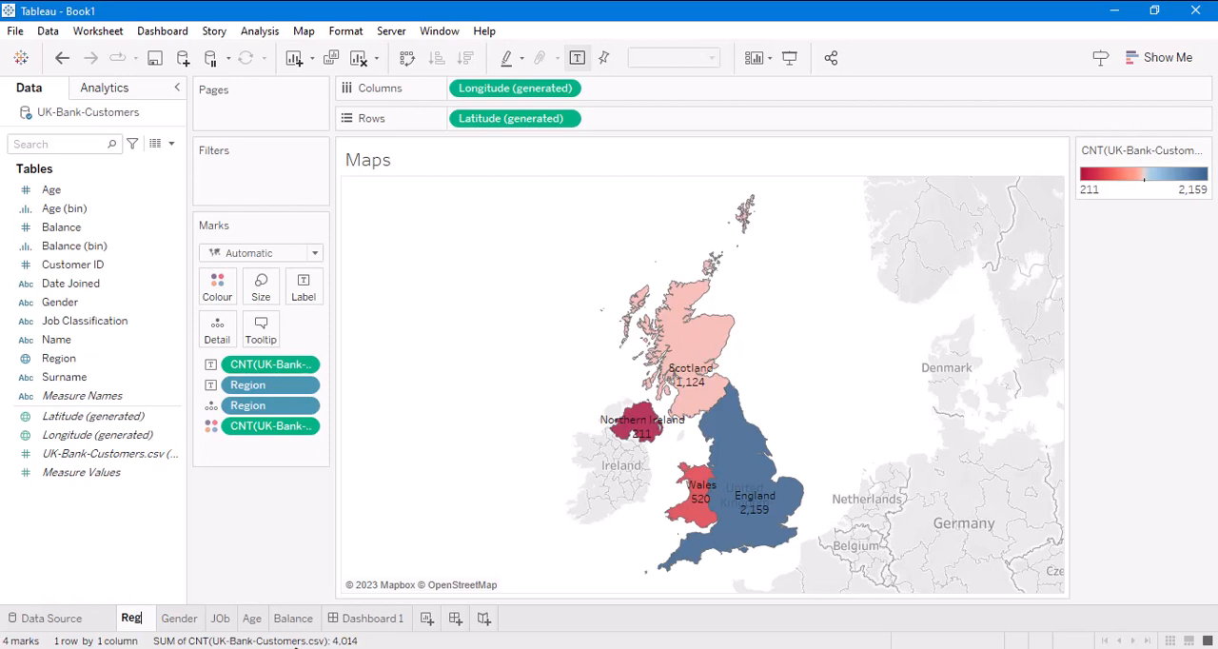
type("Customer bu")
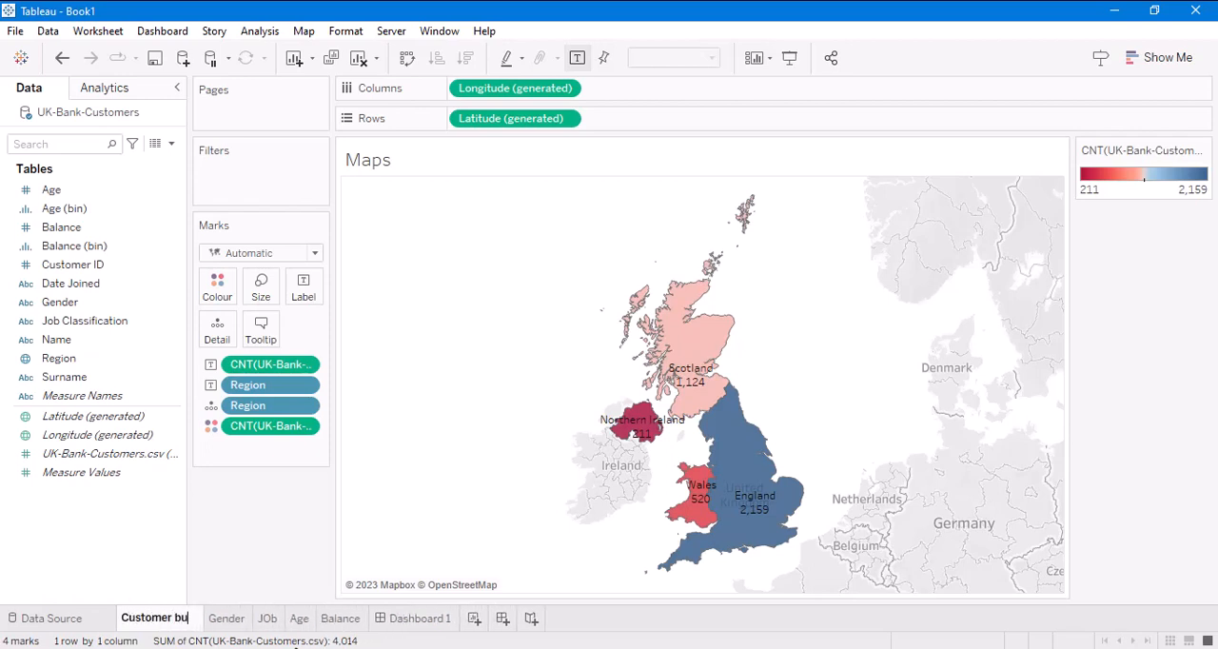
key("BackSpace")
type("y REg")
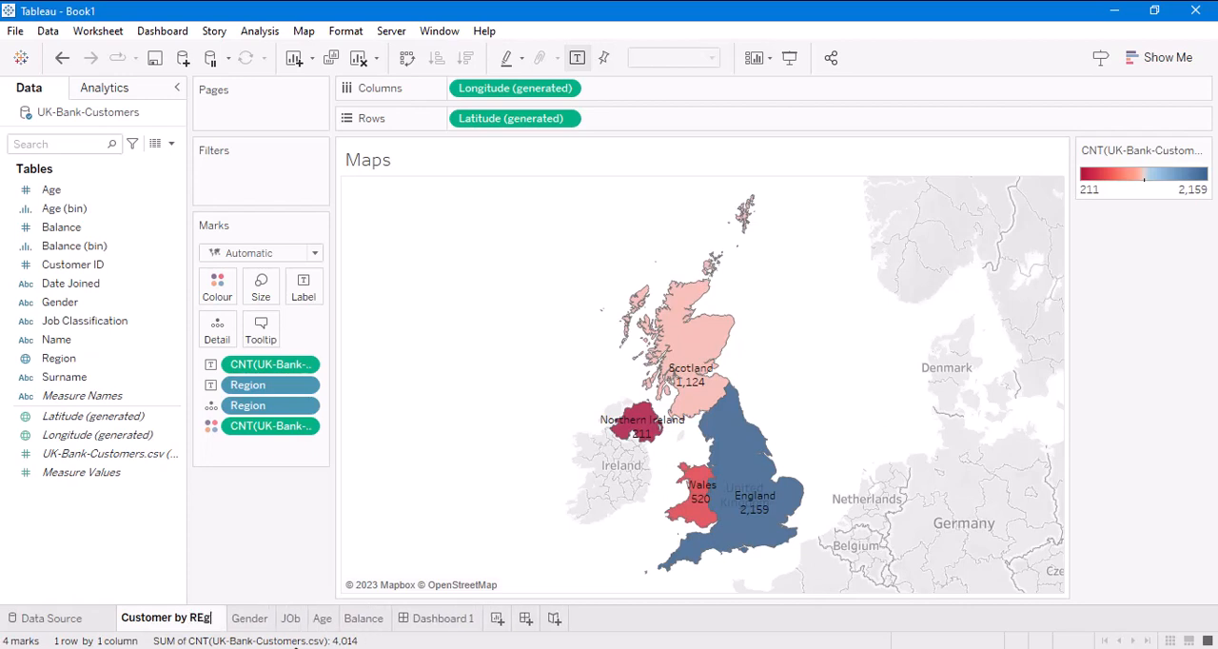
type("ion")
left_click(206, 617)
key("BackSpace")
type("e")
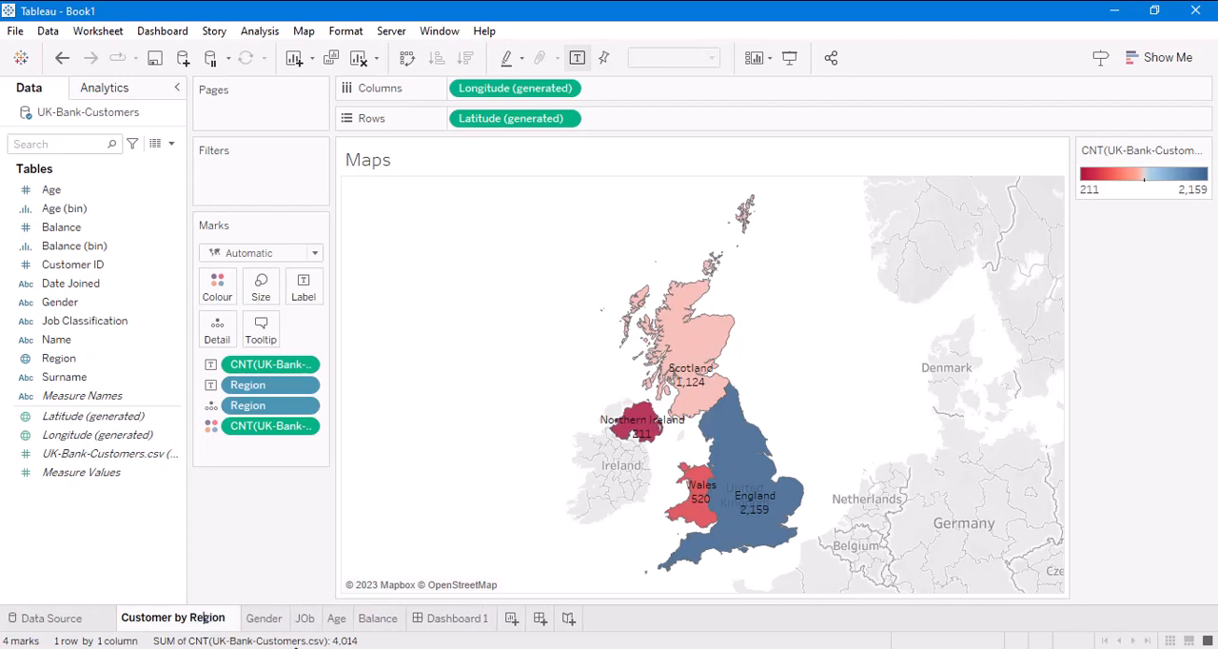
key("BackSpace")
key("BackSpace")
key("BackSpace")
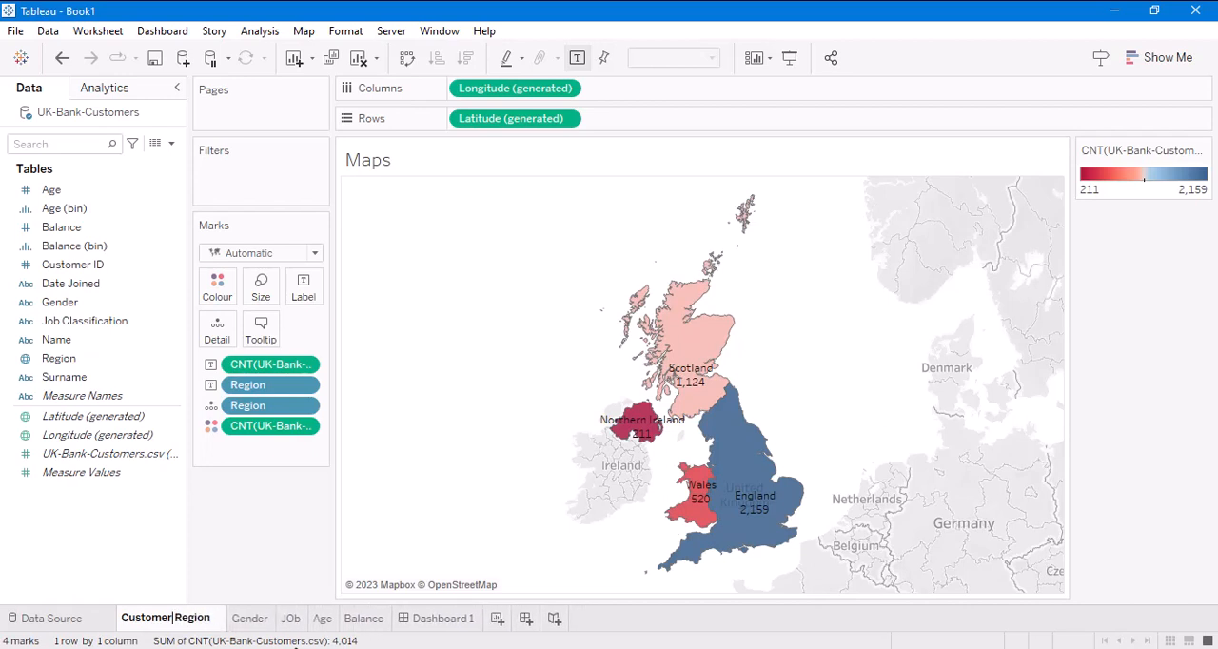
type("/")
key("Return")
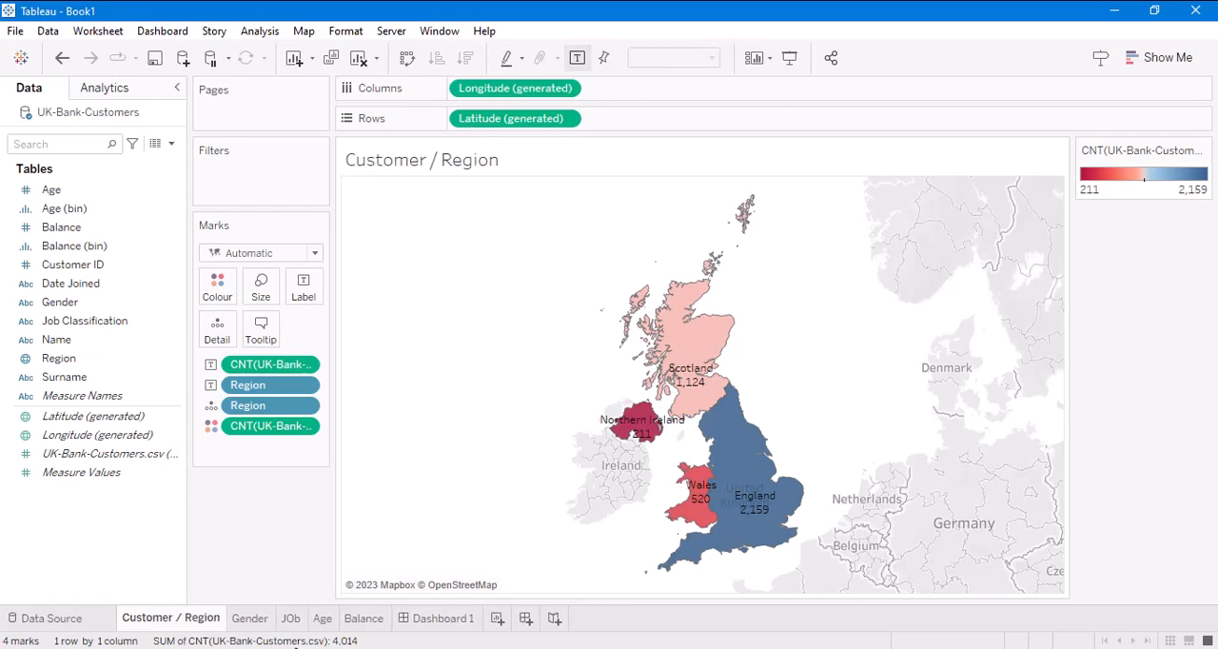
- Rename the Gender worksheet as Customer / Gender
double_click(252, 617)
type("Customer")
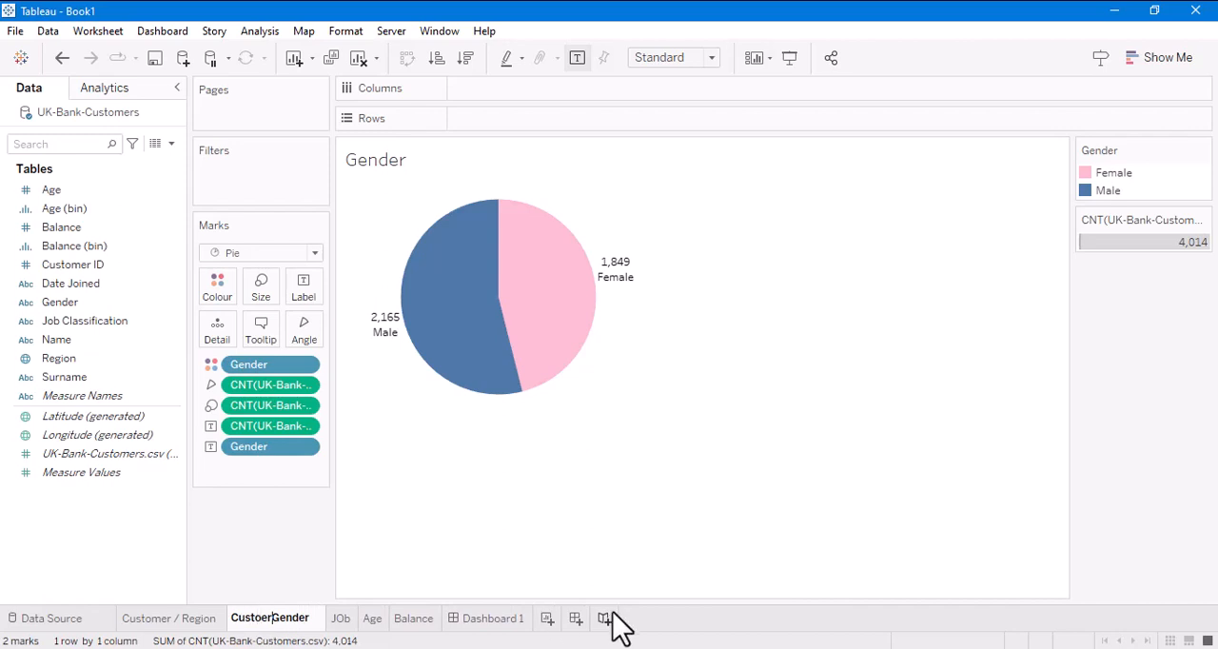
key("BackSpace")
key("BackSpace")
key("BackSpace")
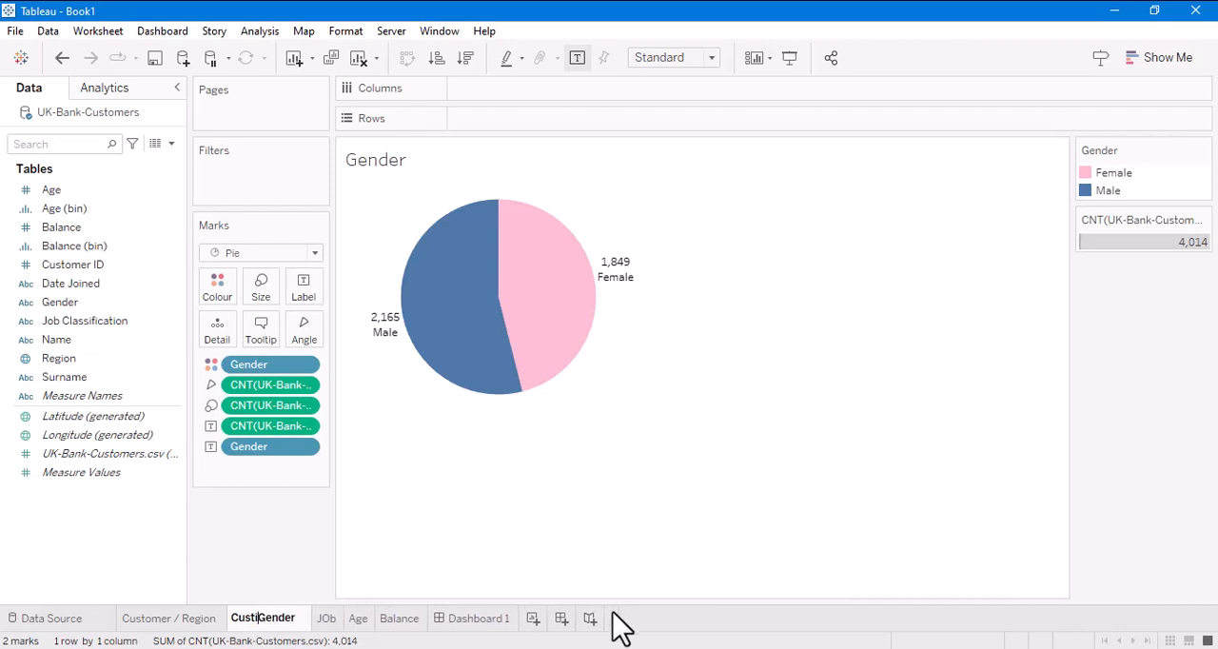
type("omer /")
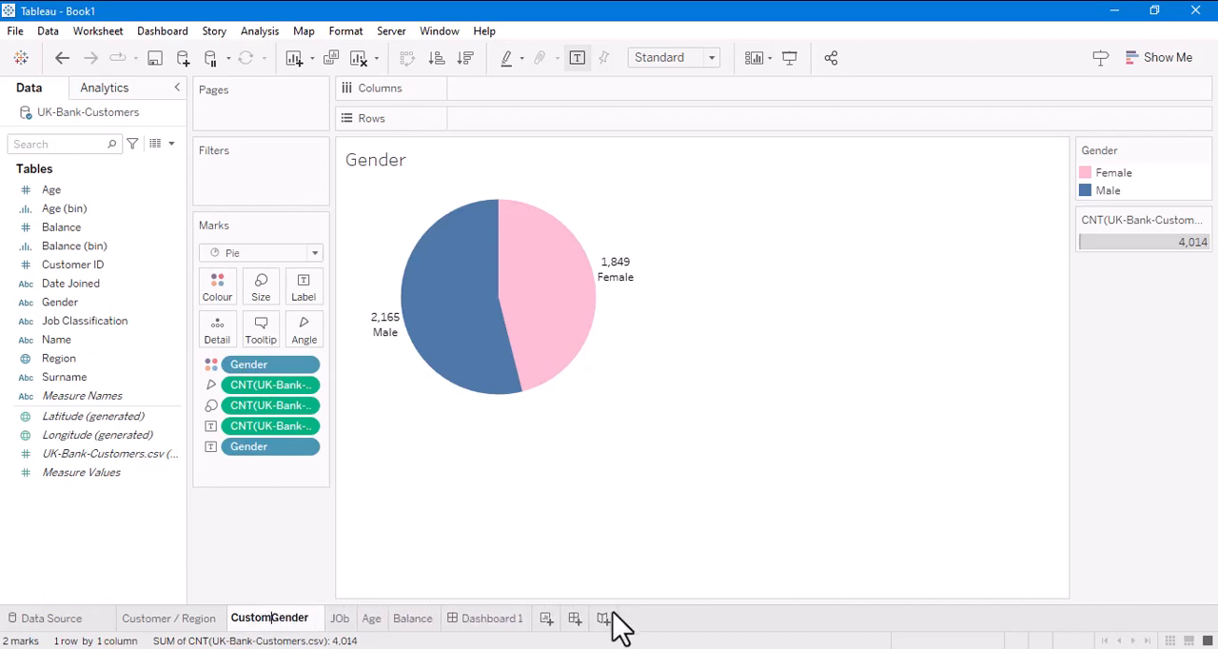
key("Return")
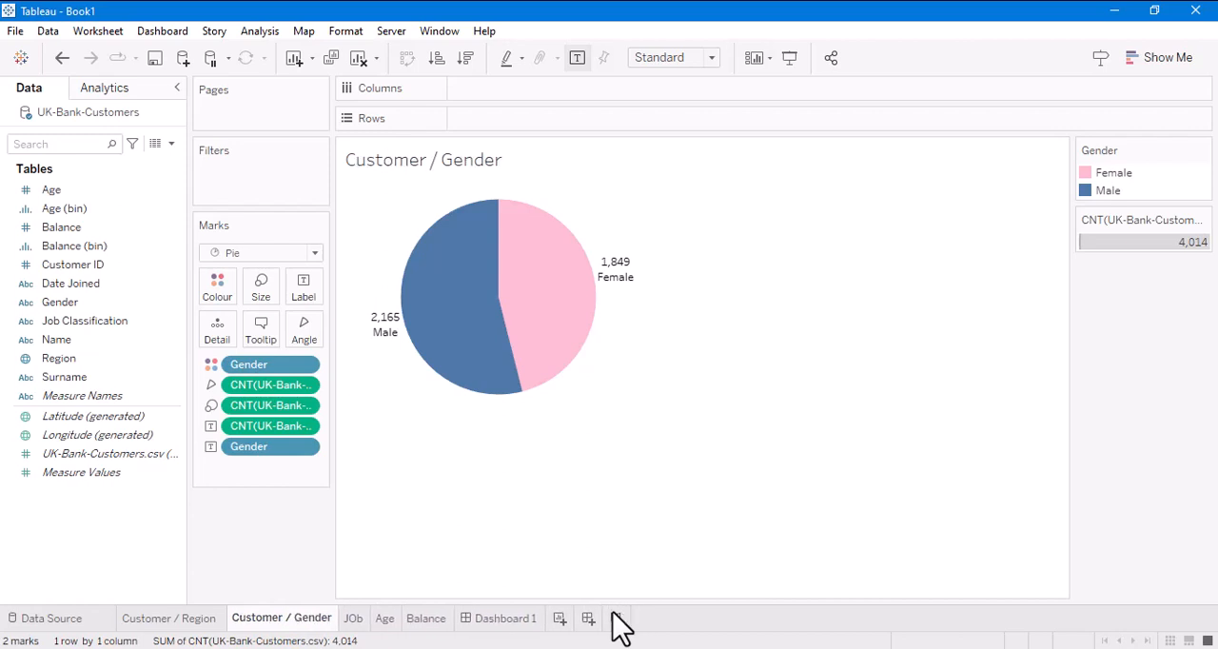
- Rename the JOb worksheet as Customer / Job
left_click(356, 623)
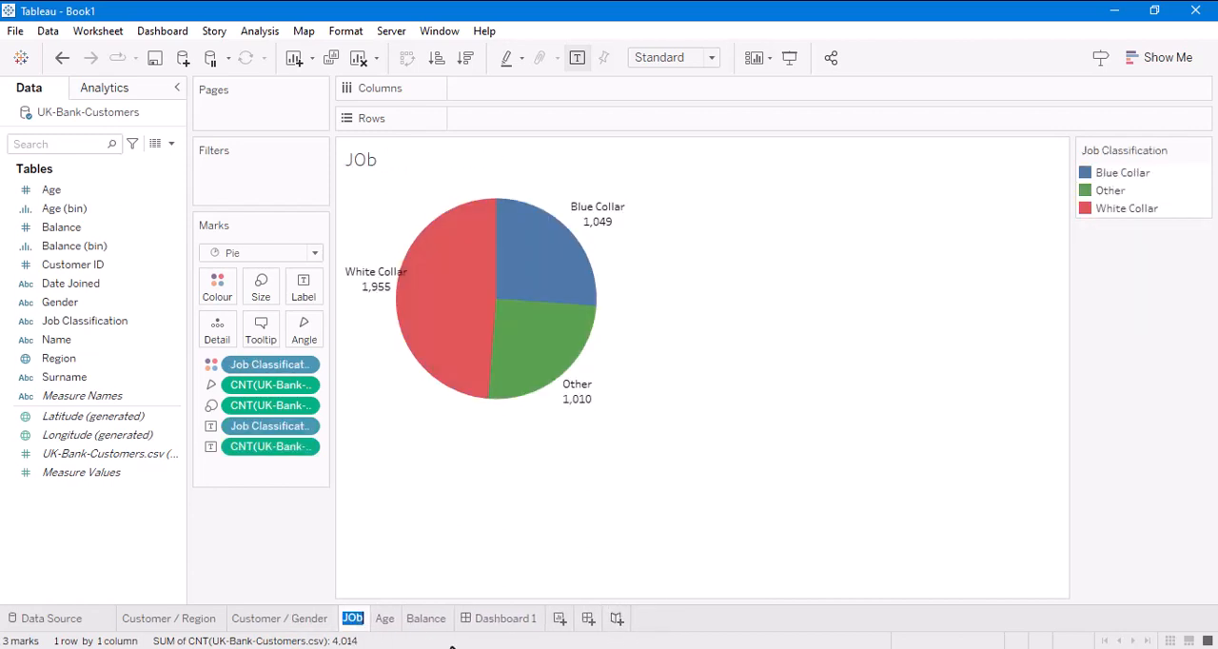
type("Customer")
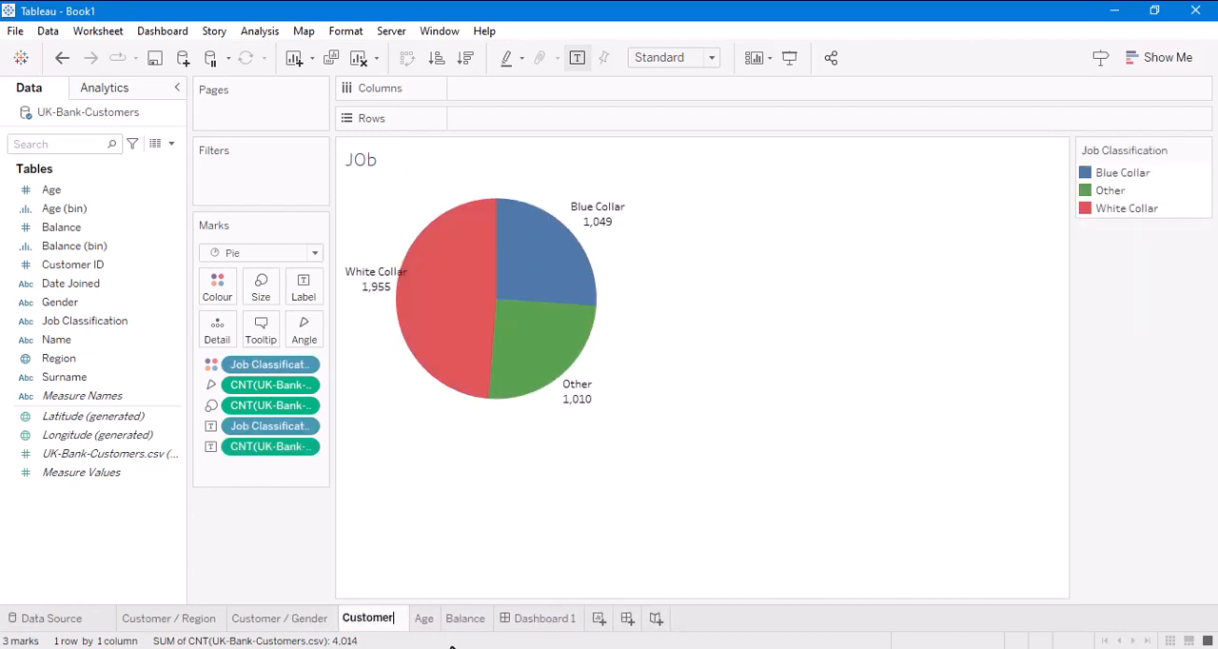
type(" / Job")
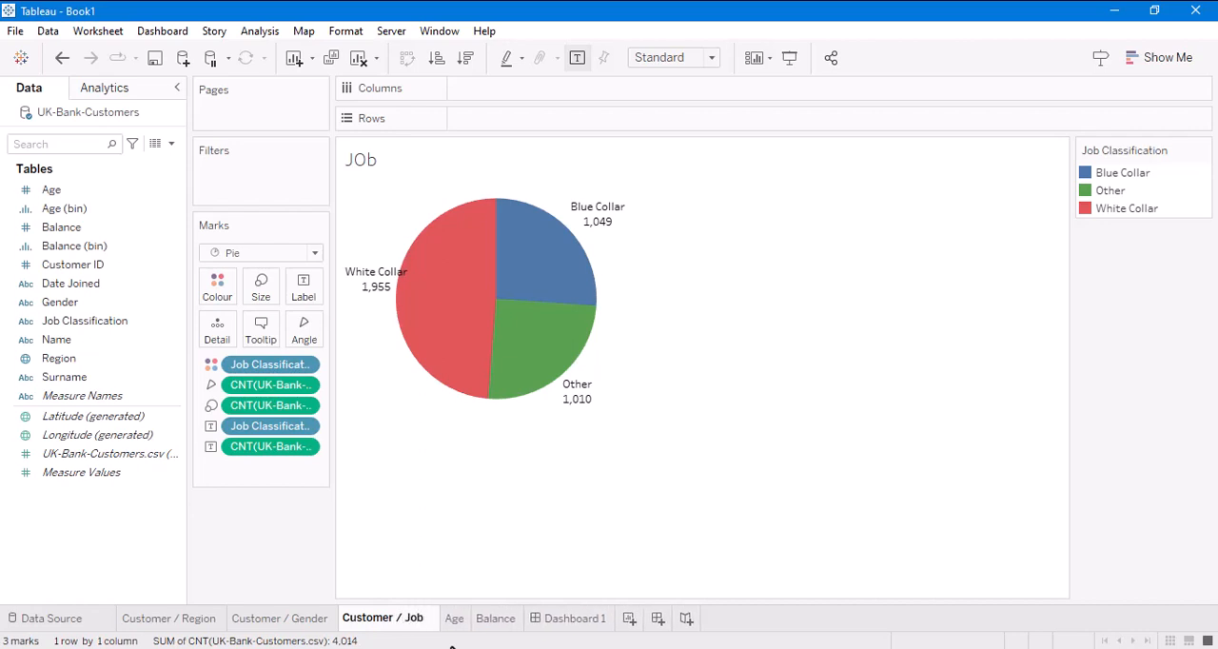
key("Return")
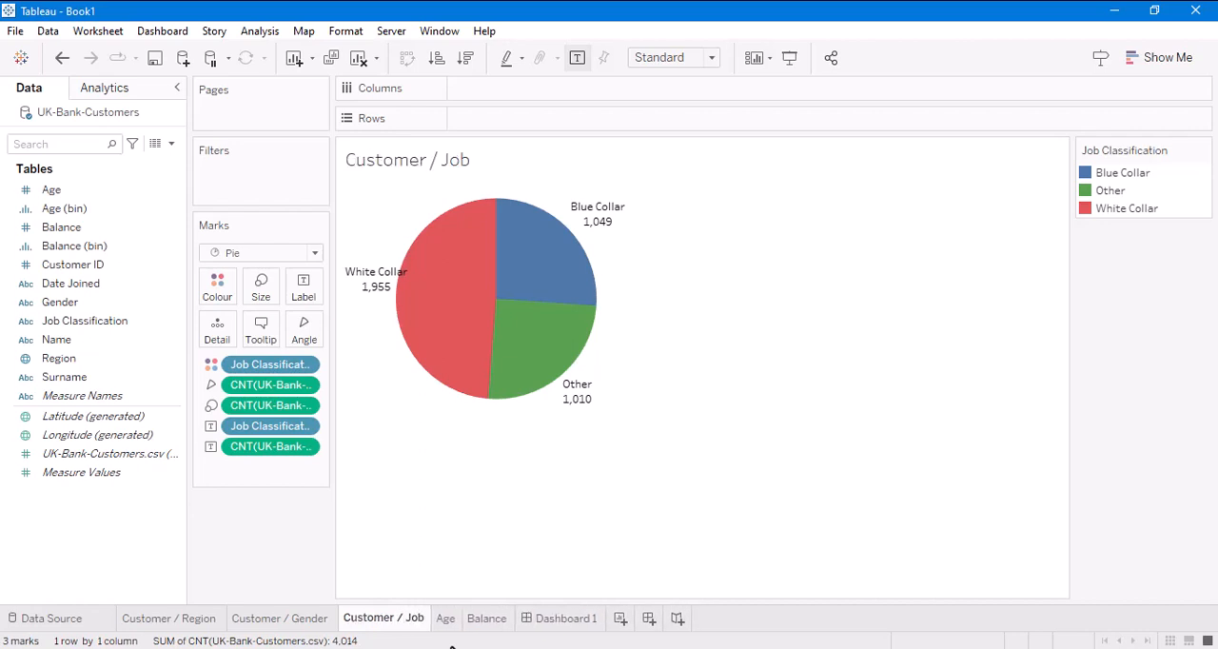
- Rename the Age worksheet as Customer / Age
left_click(447, 621)
type("Cu")
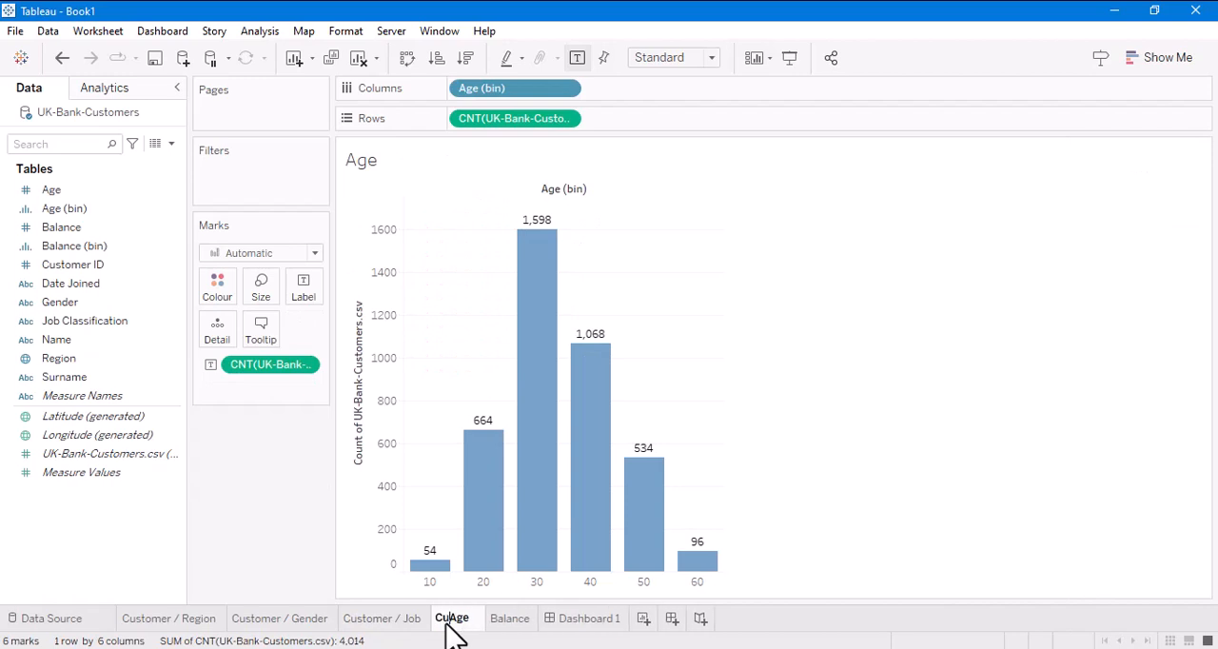
type("stomer /")
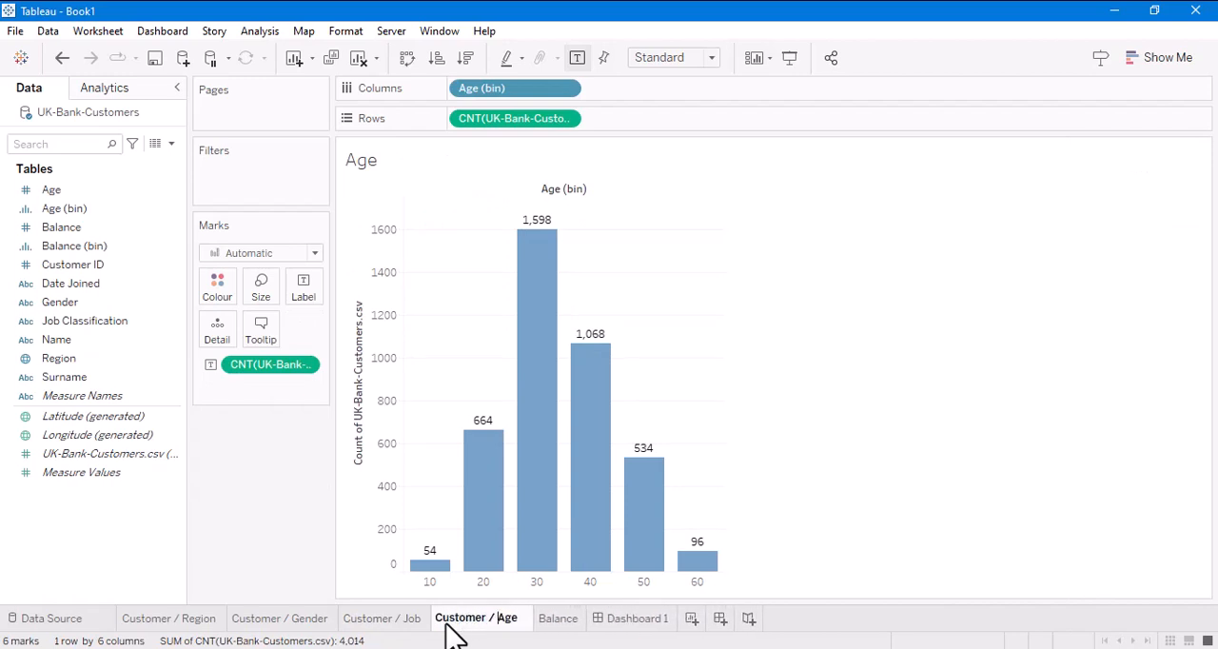
- Rename the Balance worksheet as Customer / Balance
double_click(554, 621)
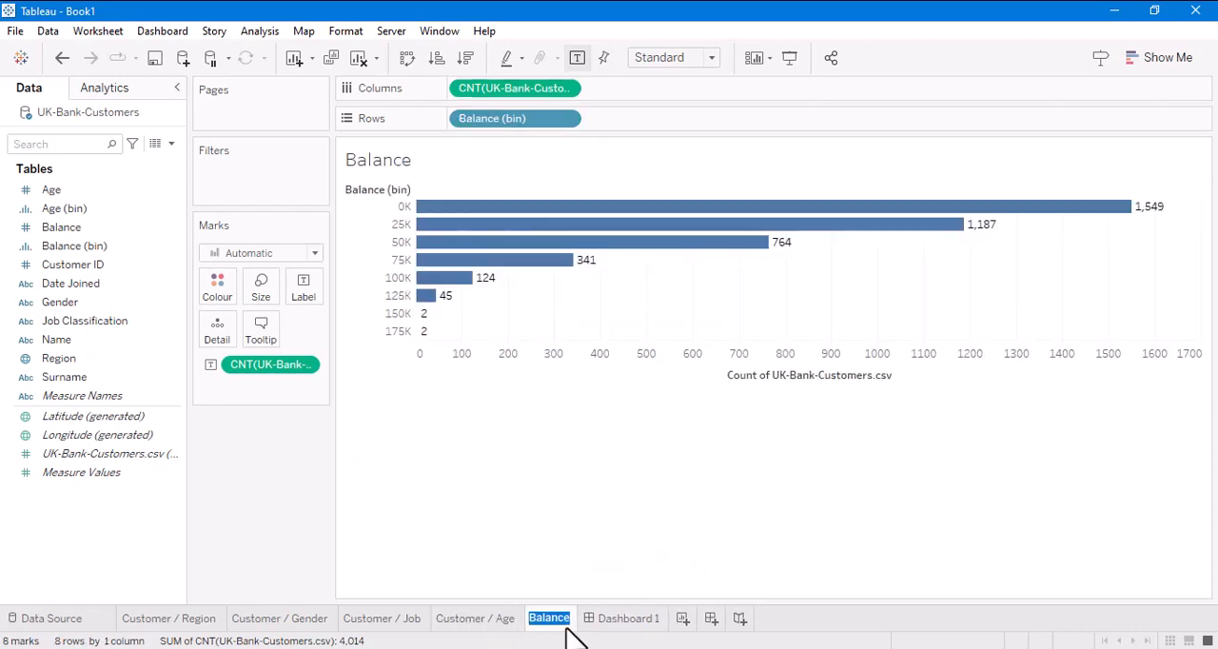
key("Home")
type("Customer")
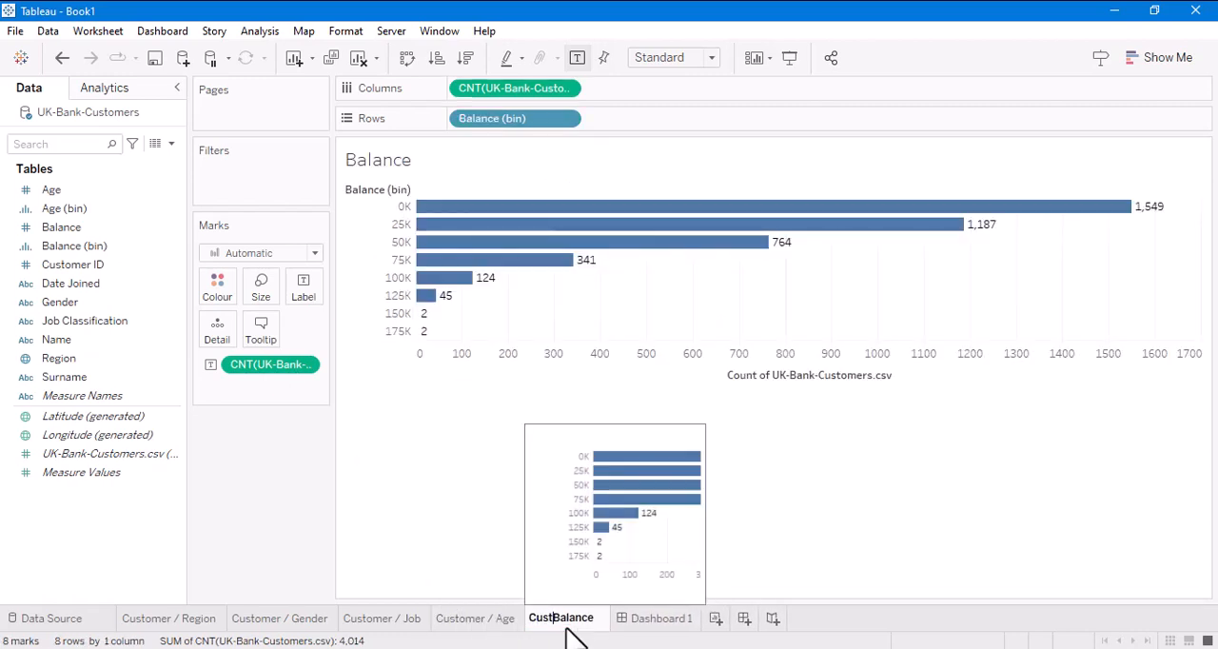
type(" /")
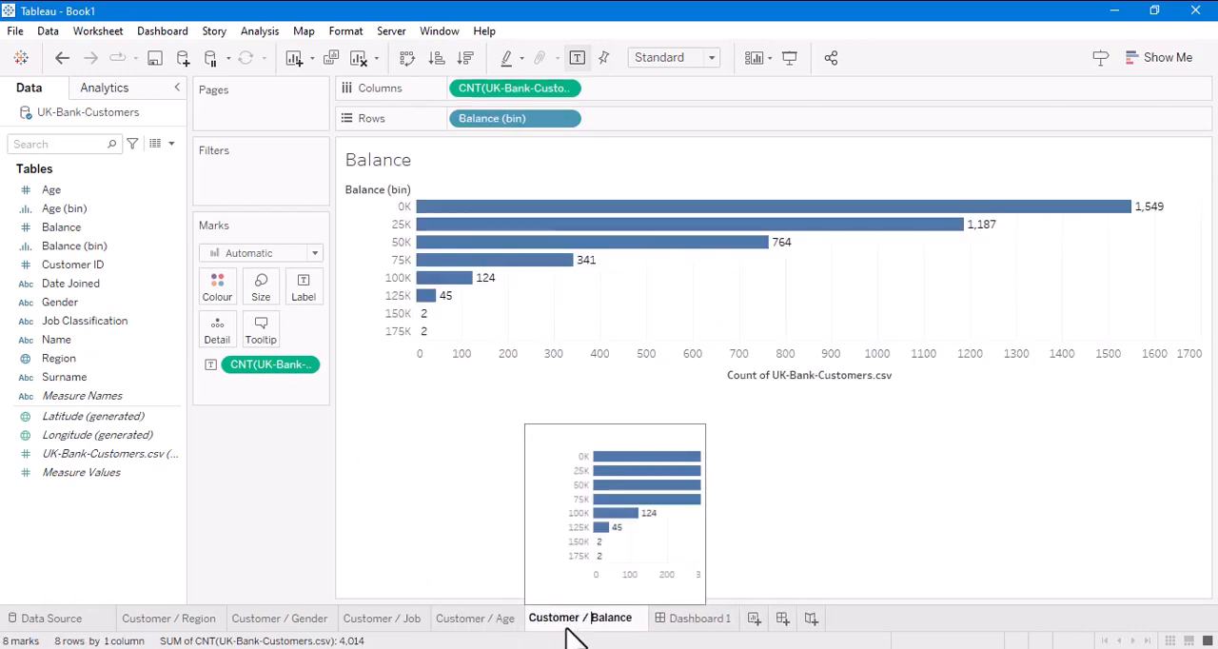
key("Return")
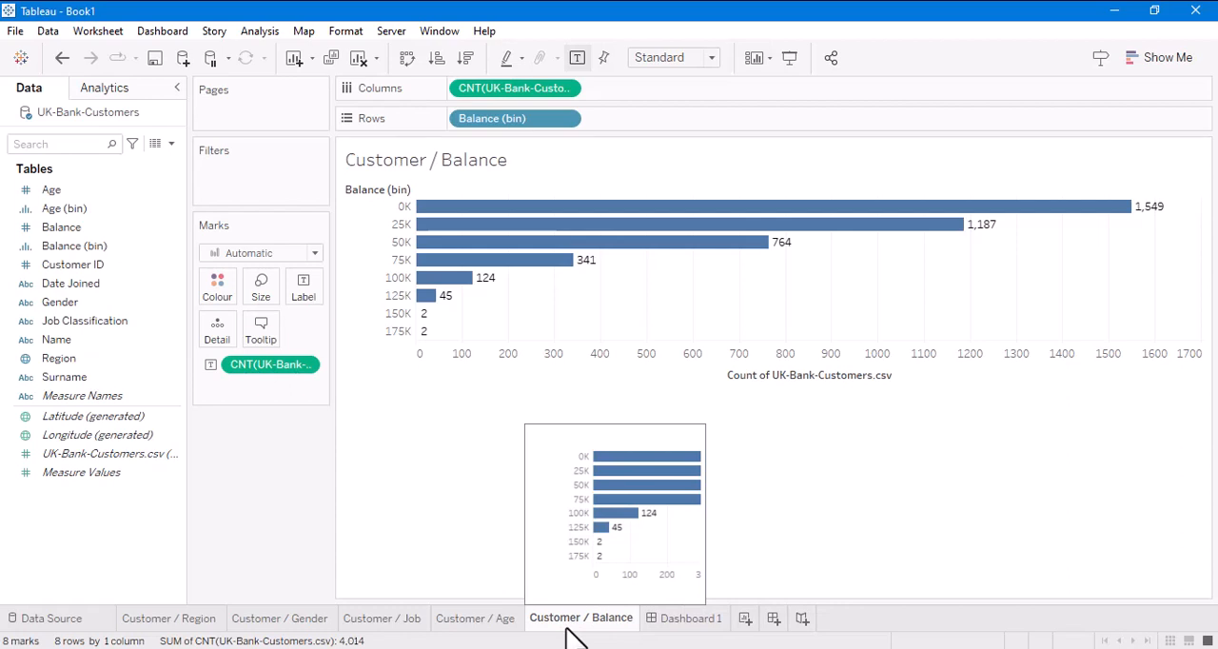
- Centre the sheet title of the Customer / Balance worksheet
right_click(470, 166)
left_click(502, 173)
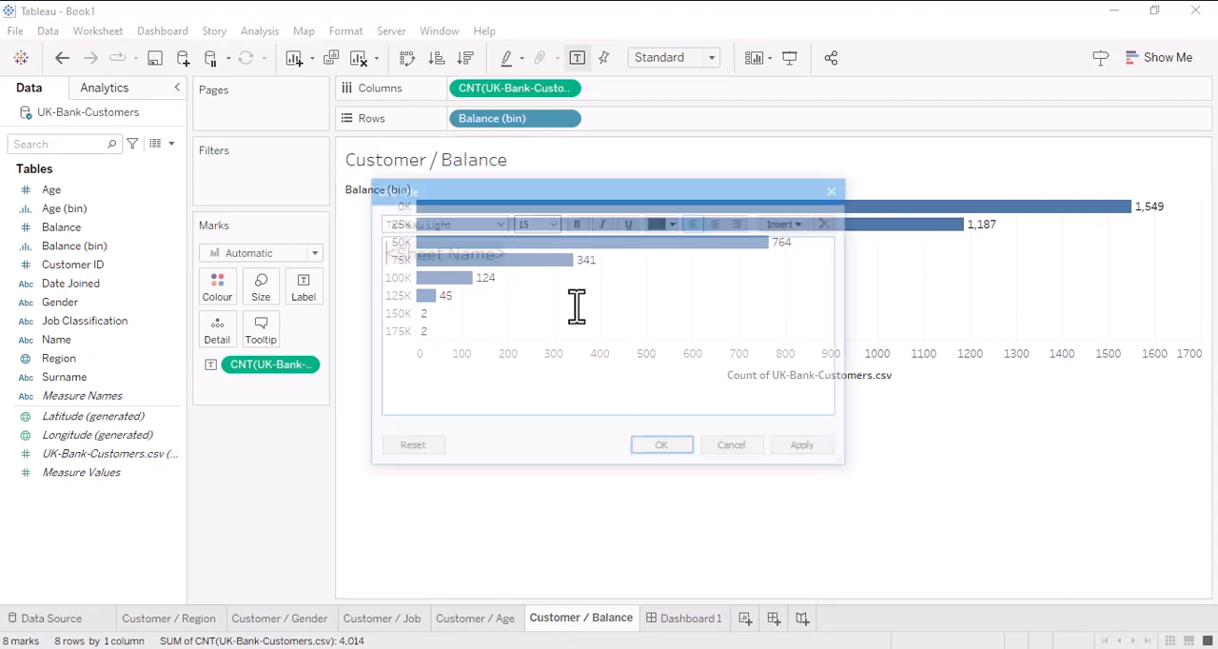
left_click(719, 222)
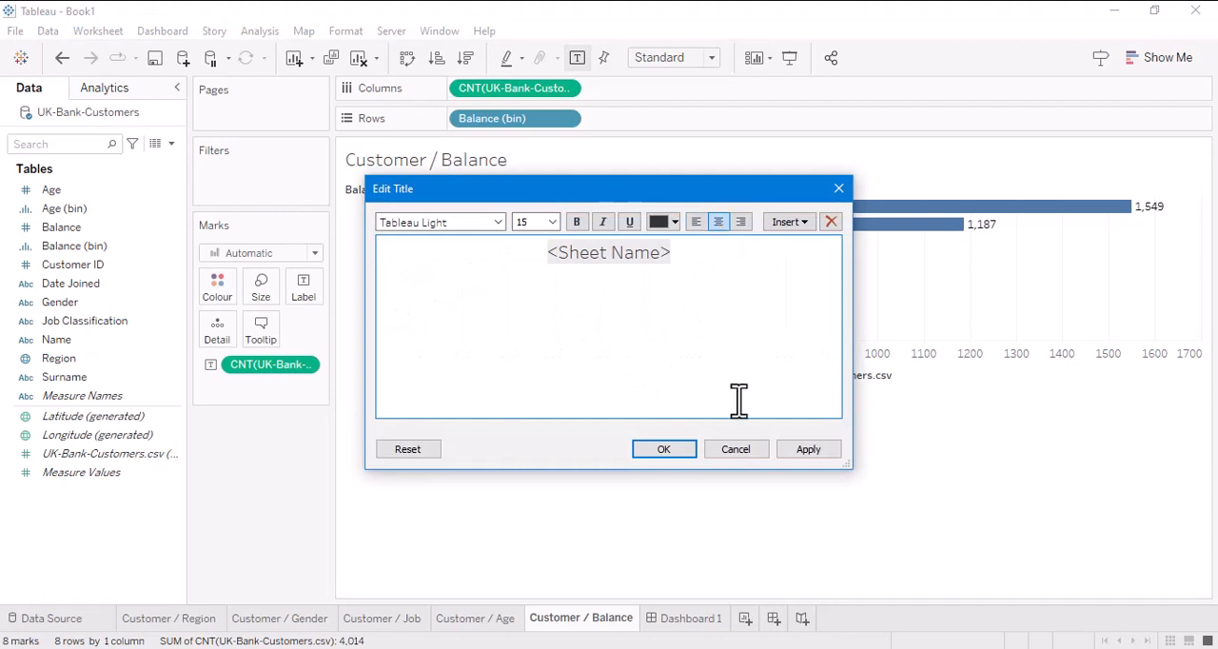
left_click(811, 451)
left_click(664, 449)
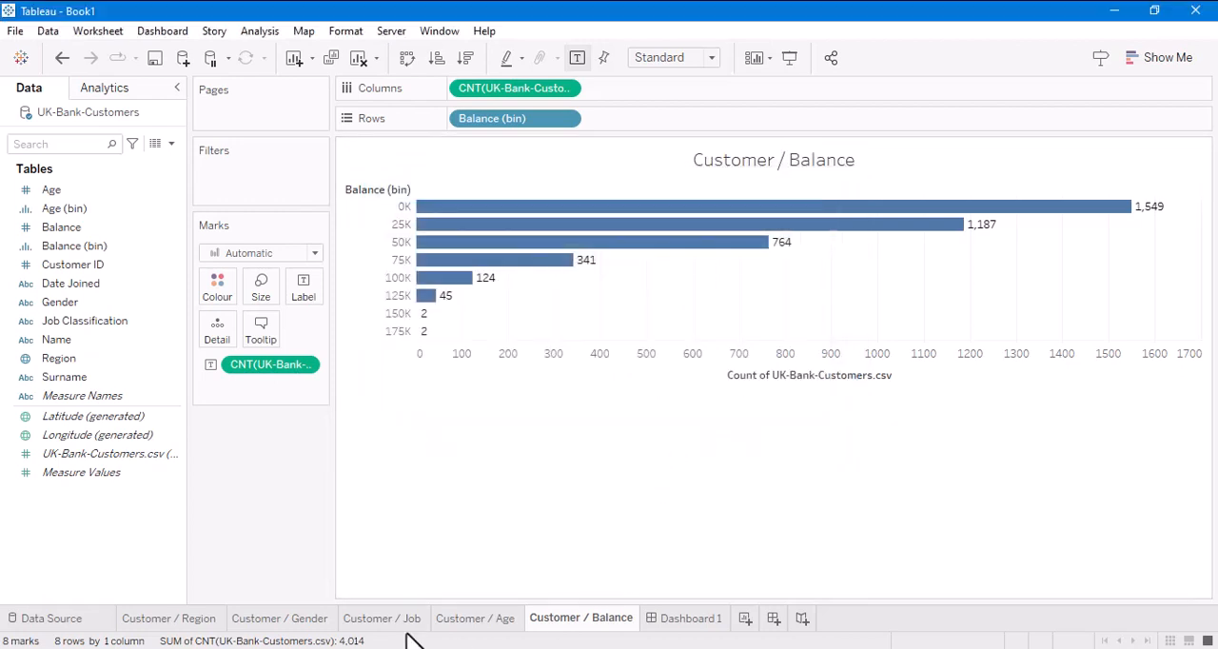
- Centre the sheet title of the Customer / Age worksheet
left_click(464, 621)
right_click(441, 166)
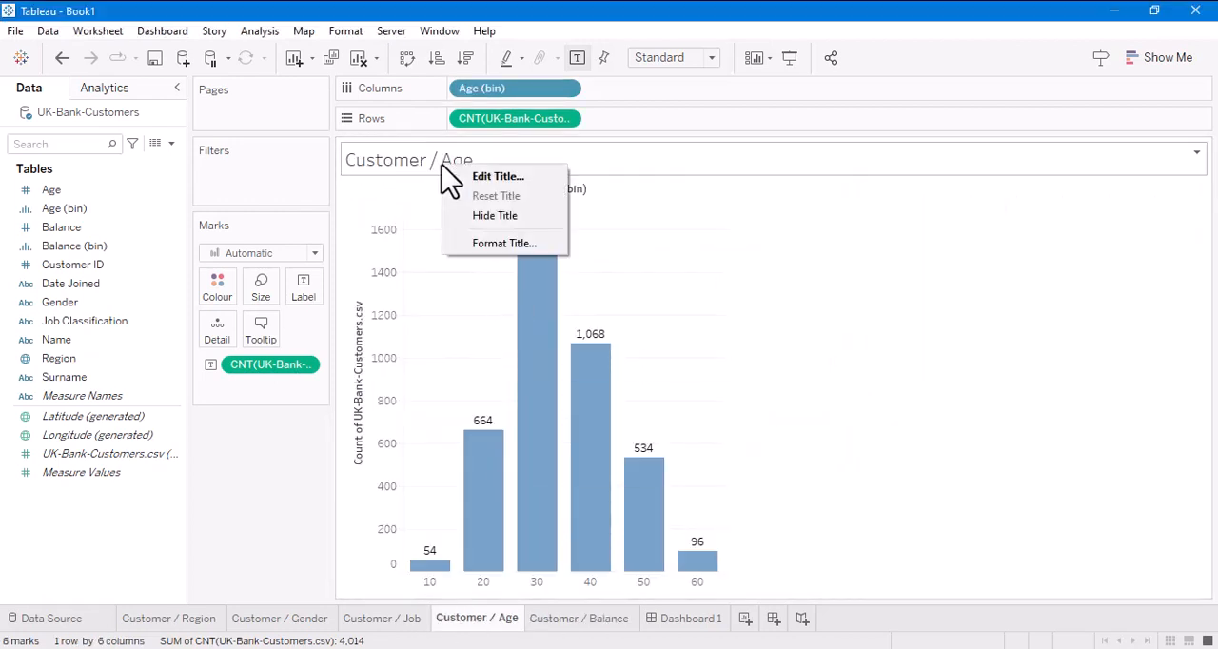
left_click(485, 177)
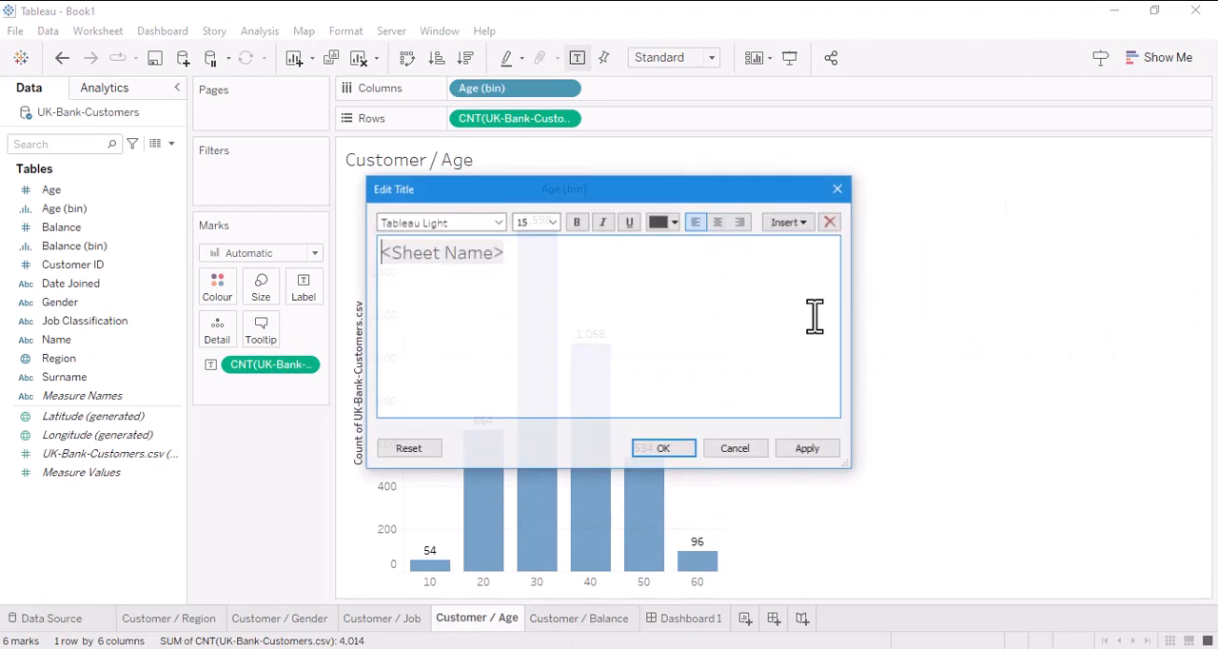
left_click(719, 222)
left_click(809, 450)
left_click(665, 449)
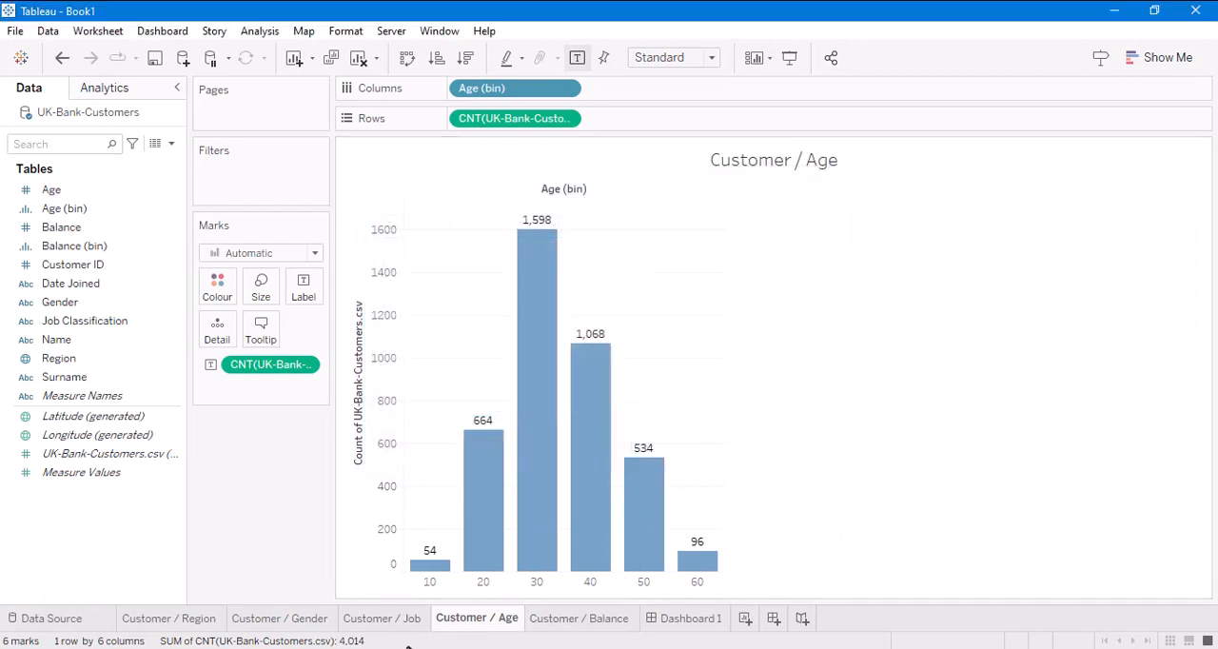
- Centre the sheet title of the Customer / Job worksheet
left_click(384, 621)
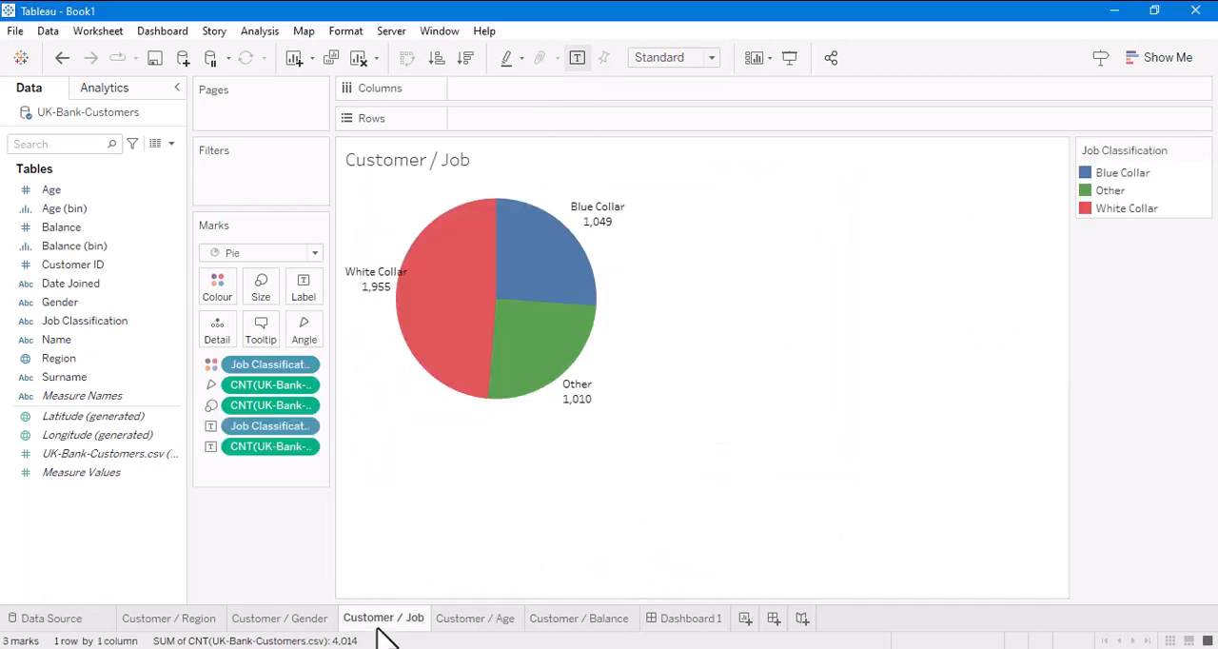
double_click(439, 164)
left_click(718, 221)
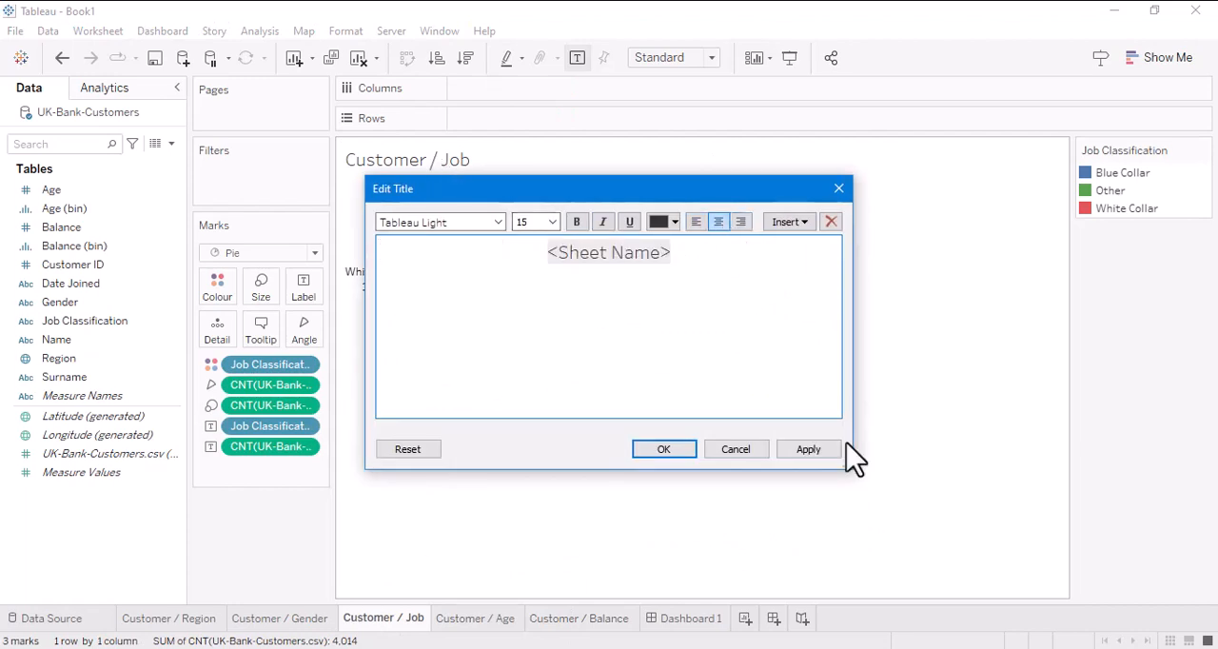
left_click(809, 450)
left_click(681, 449)
- Centre the sheet title of the Customer / Gender worksheet
left_click(286, 621)
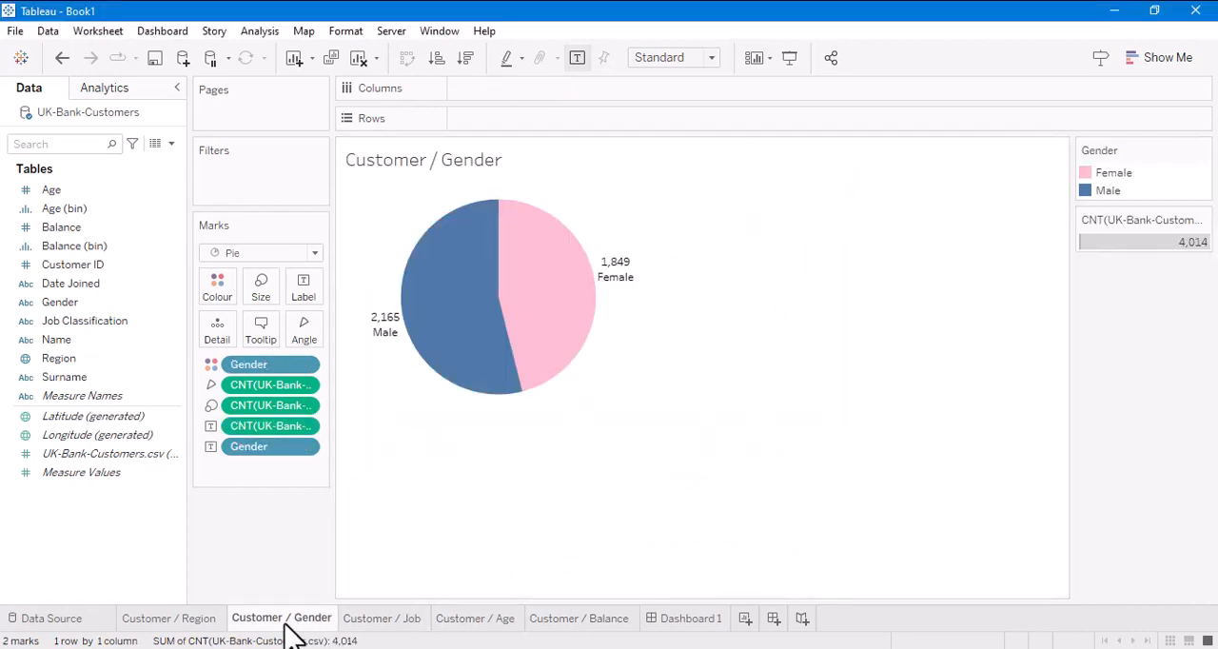
double_click(424, 166)
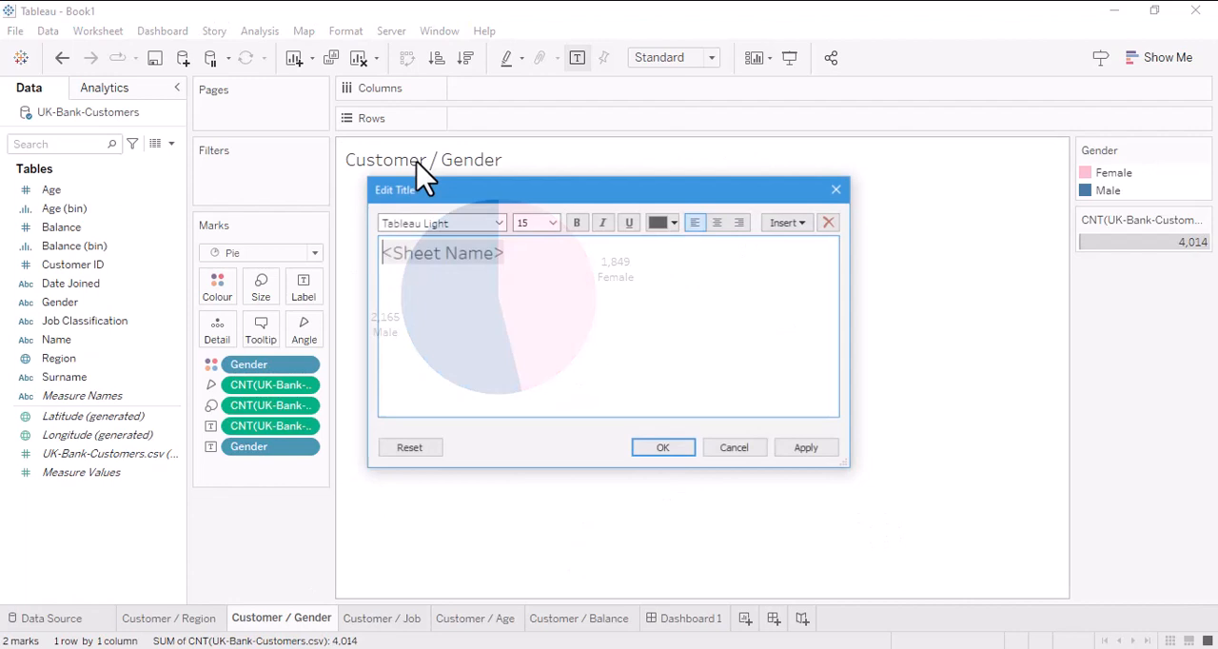
left_click(717, 228)
left_click(809, 449)
left_click(677, 450)
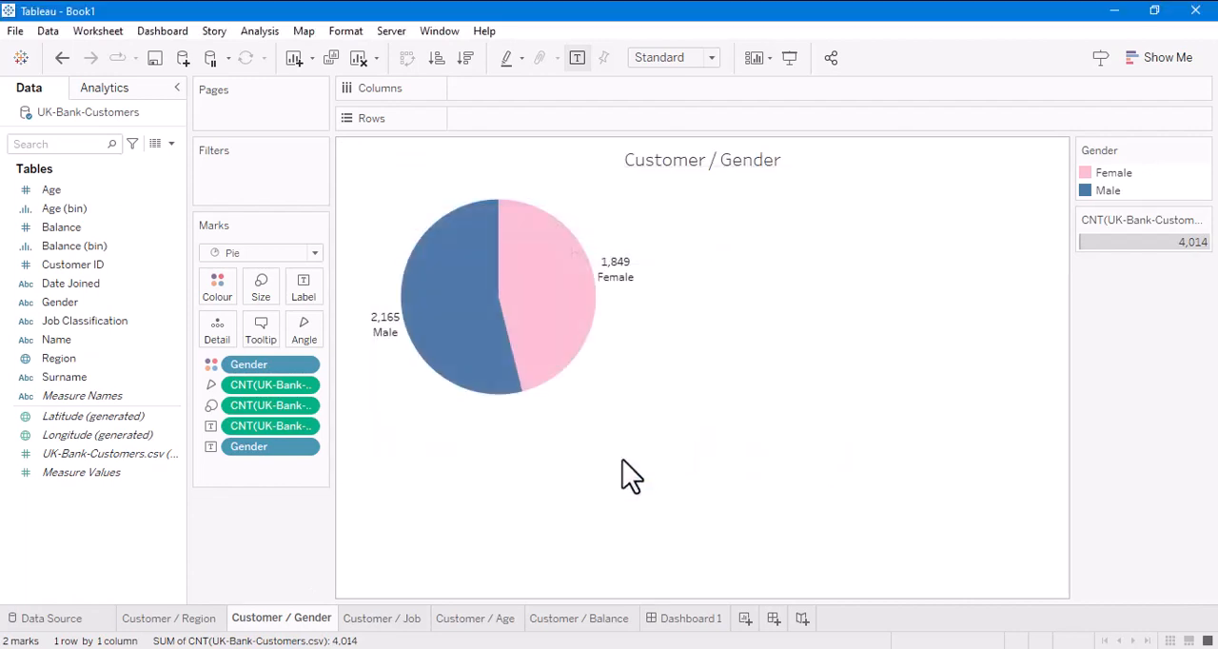
- Centre the sheet title of the Customer / Region worksheet
left_click(205, 620)
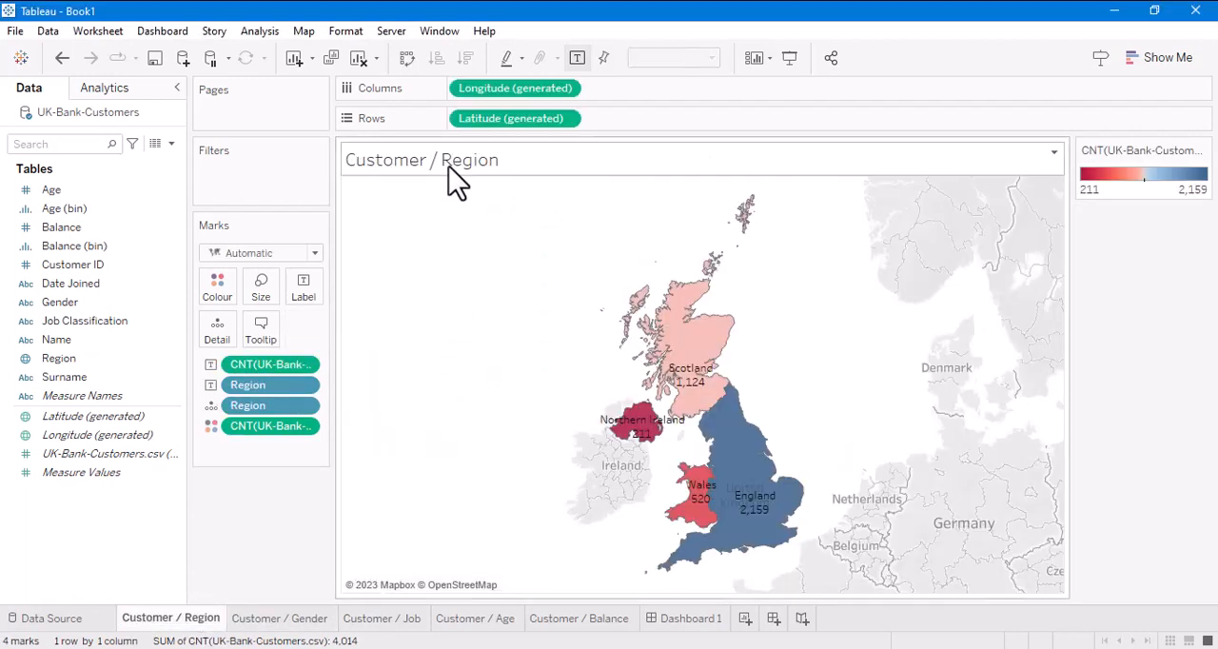
double_click(448, 169)
left_click(719, 221)
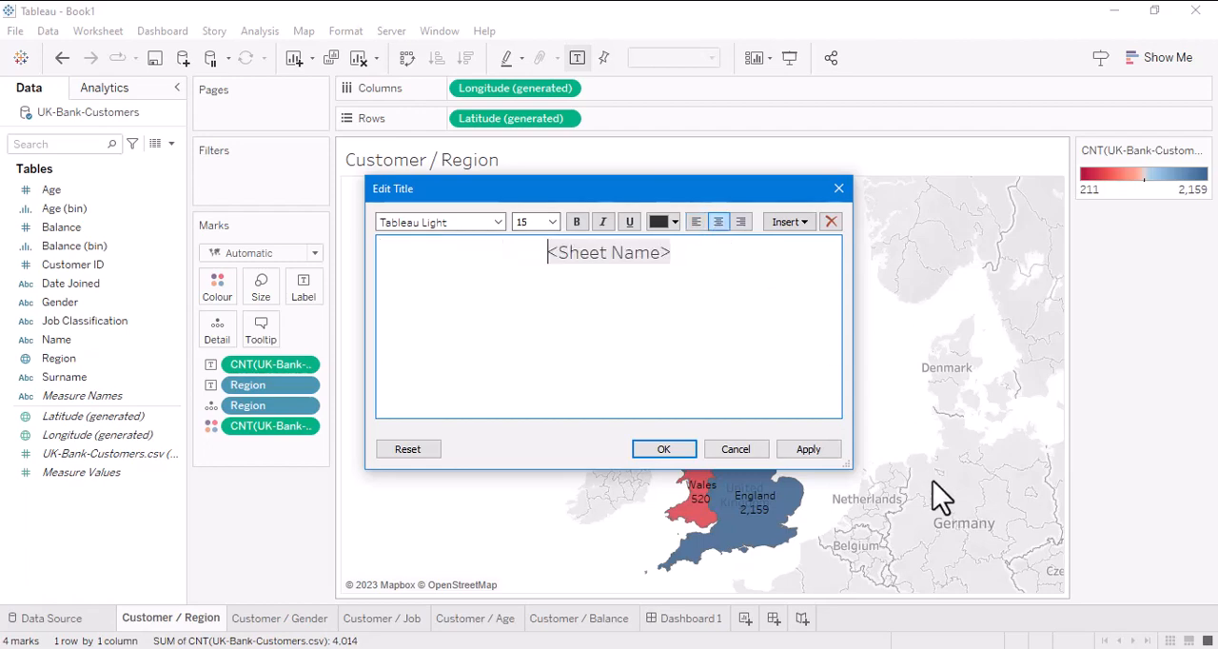
left_click(809, 451)
left_click(663, 450)
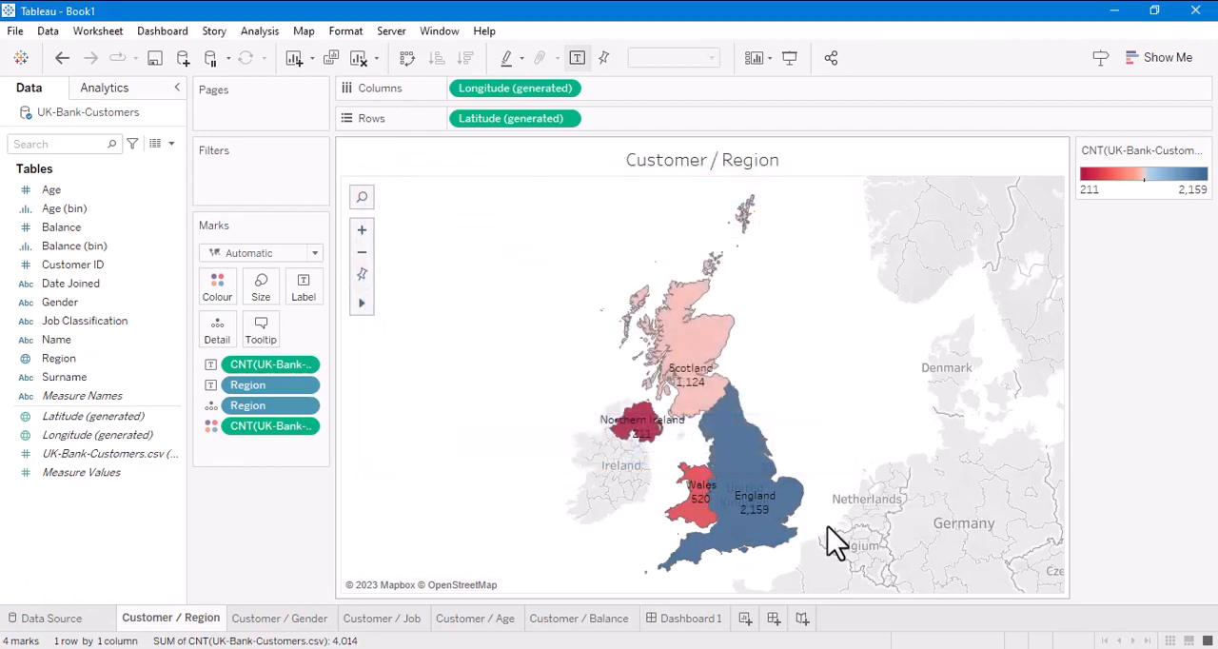
- Export Dashboard 1 as the PNG image Dashboard 1.png to the Desktop, replacing the existing file
left_click(716, 620)
scroll(1161, 542, "up", 3)
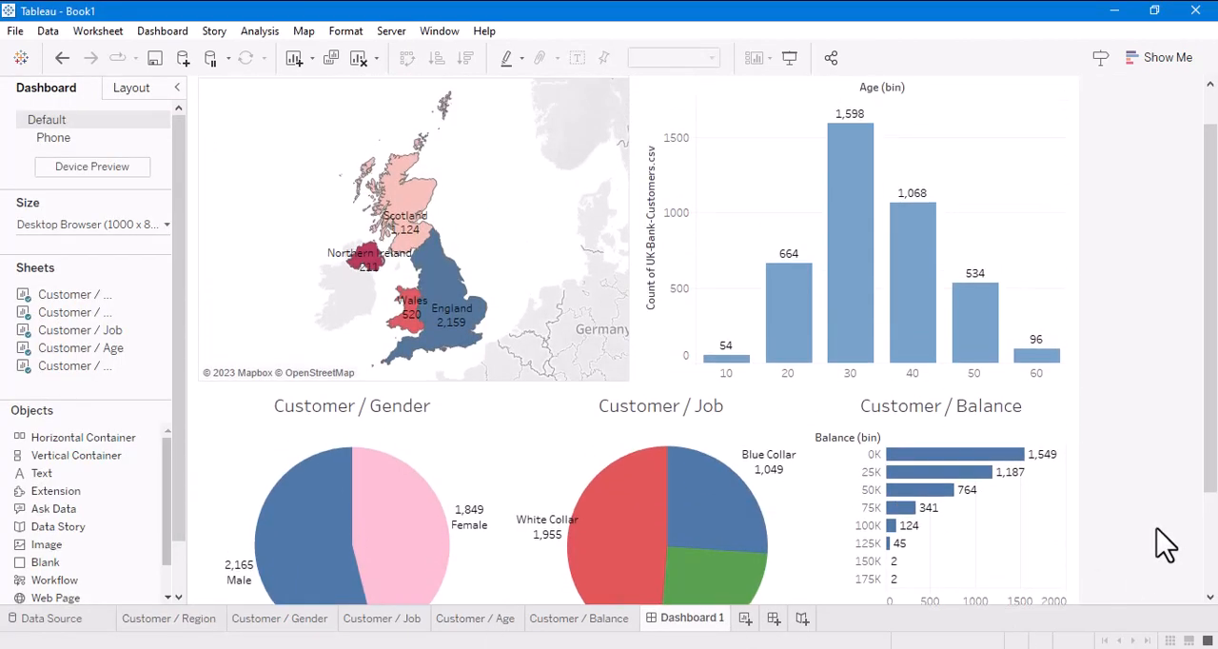
left_click(162, 31)
left_click(204, 215)
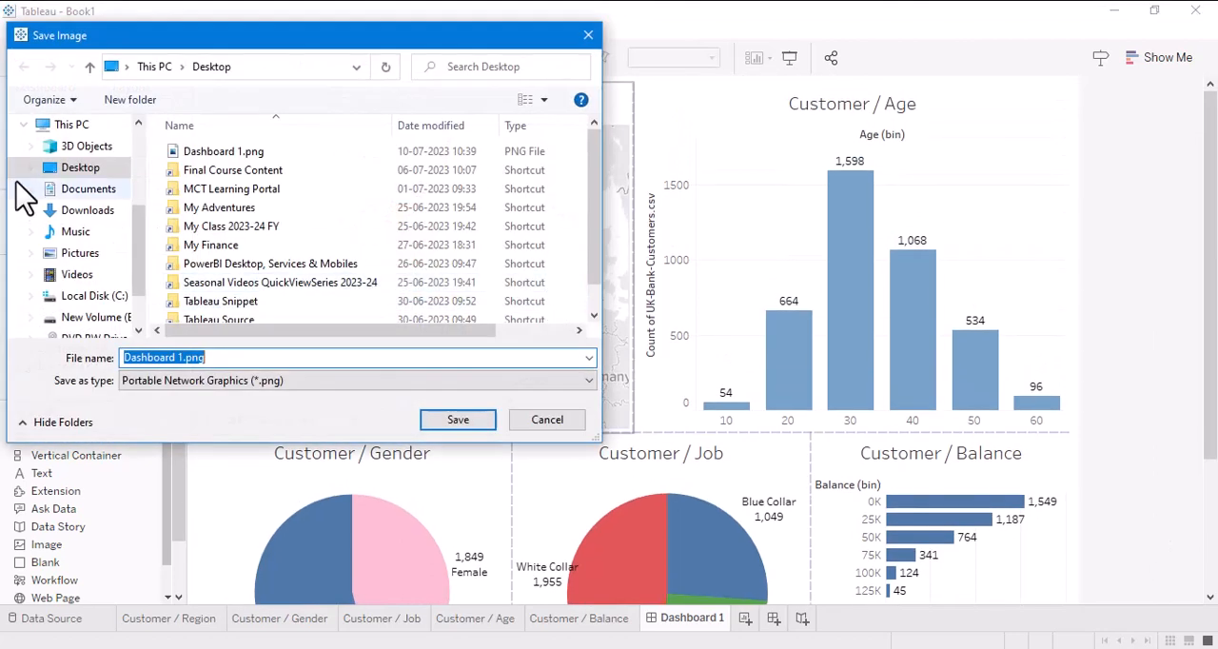
left_click(466, 420)
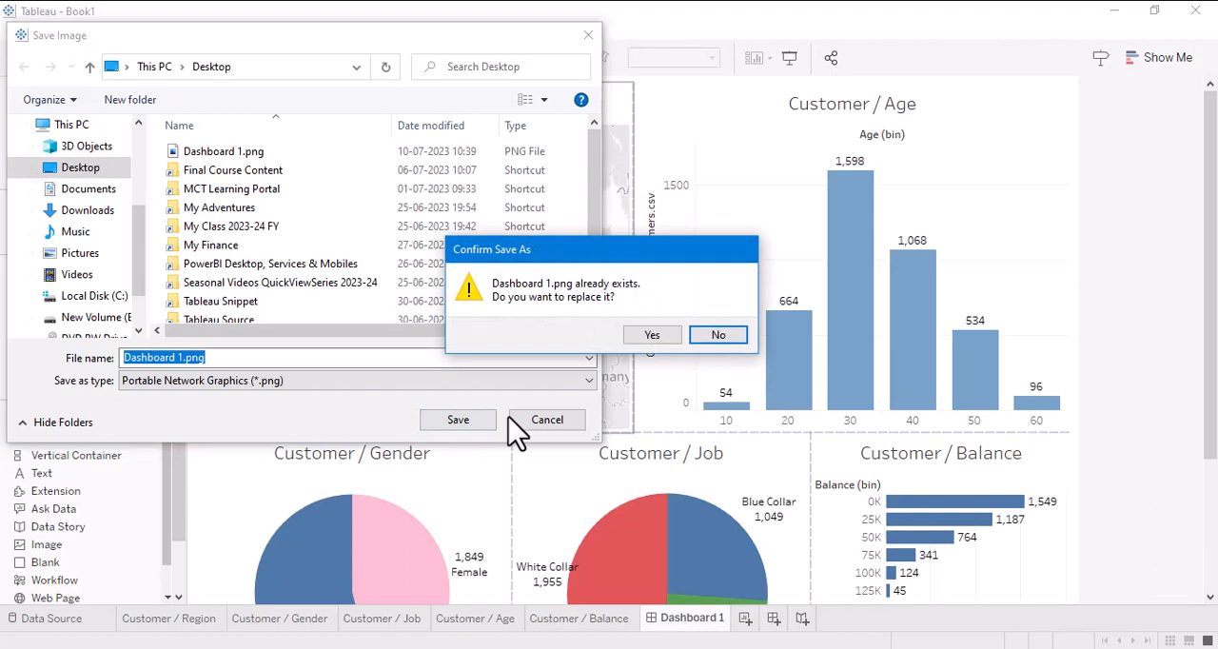
left_click(642, 335)
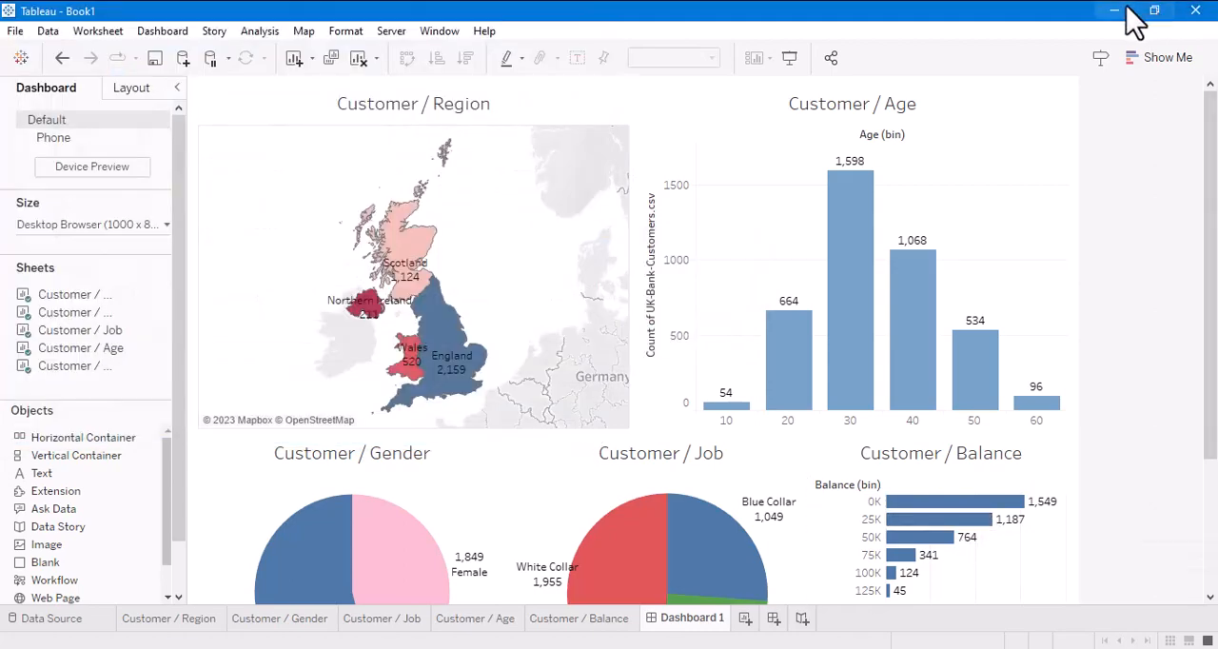
- View the exported Dashboard 1.png from the desktop, close it and return to Tableau
left_click(1115, 10)
double_click(167, 214)
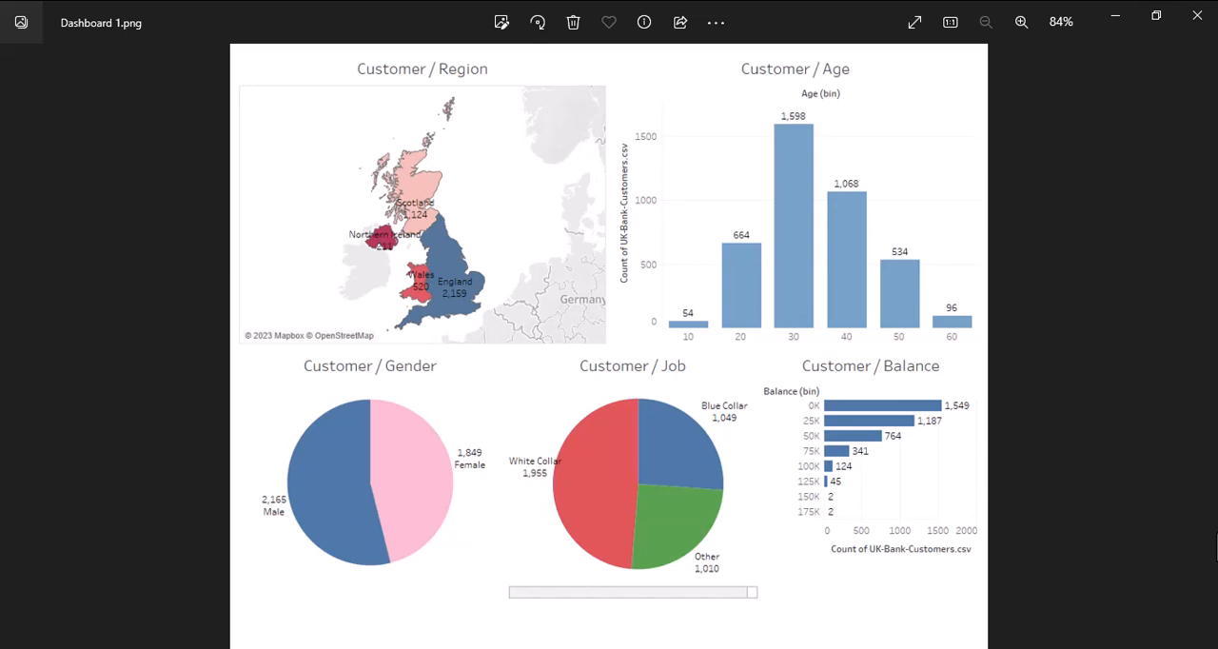
left_click(1197, 15)
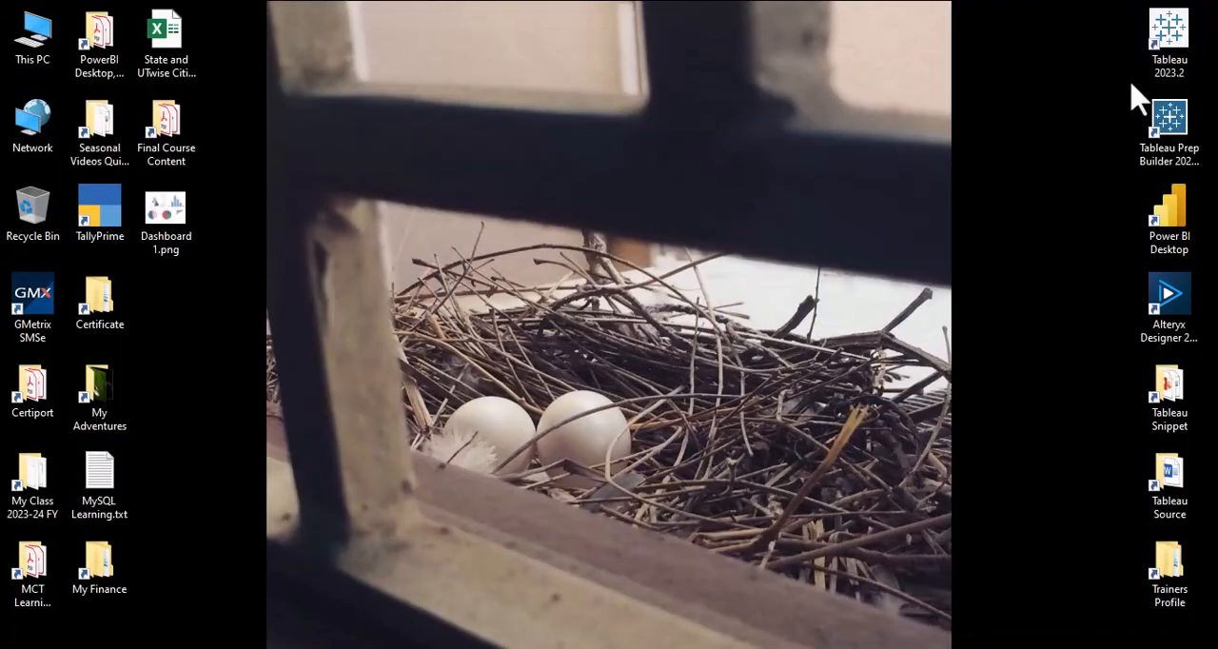
key("alt+Tab")
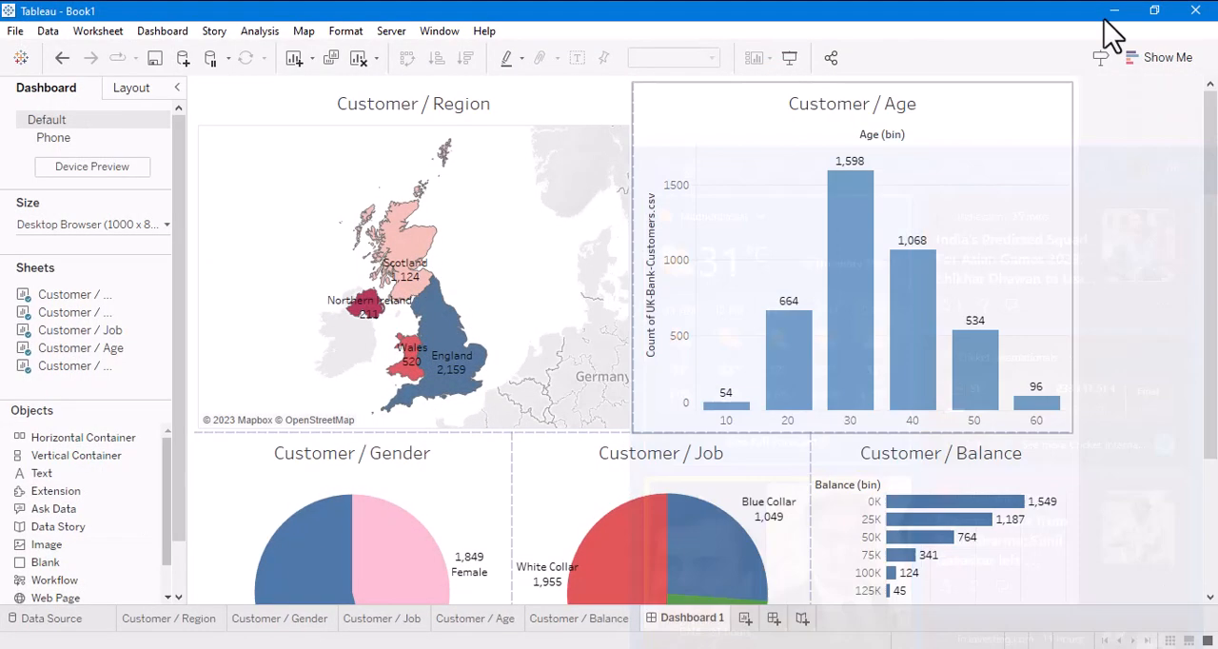
- Inspect the age 30 bar and the 0K balance bar on the dashboard by highlighting each, and clear the selection
left_click(852, 247)
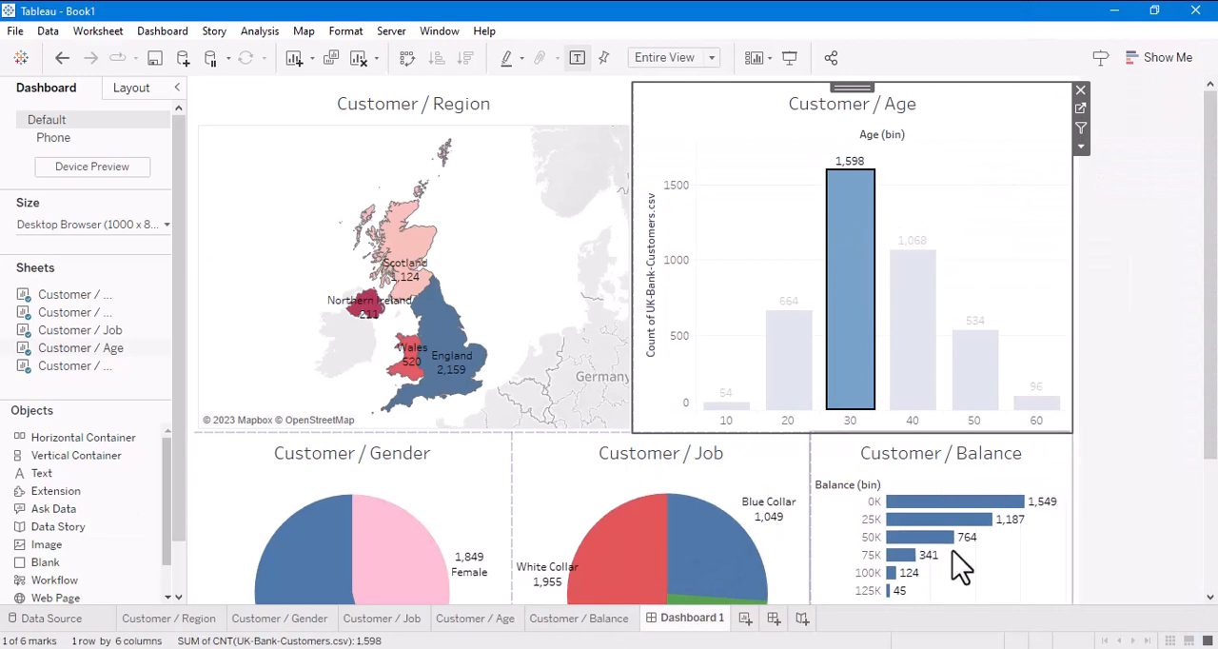
left_click(940, 507)
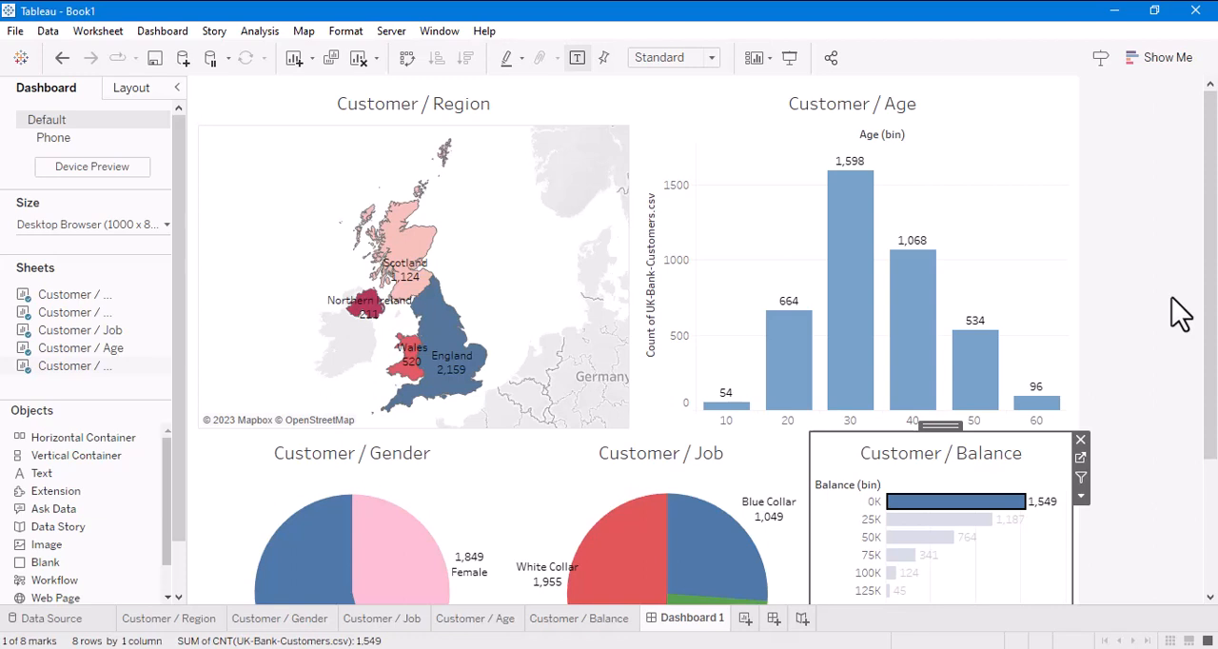
scroll(1180, 314, "down", 3)
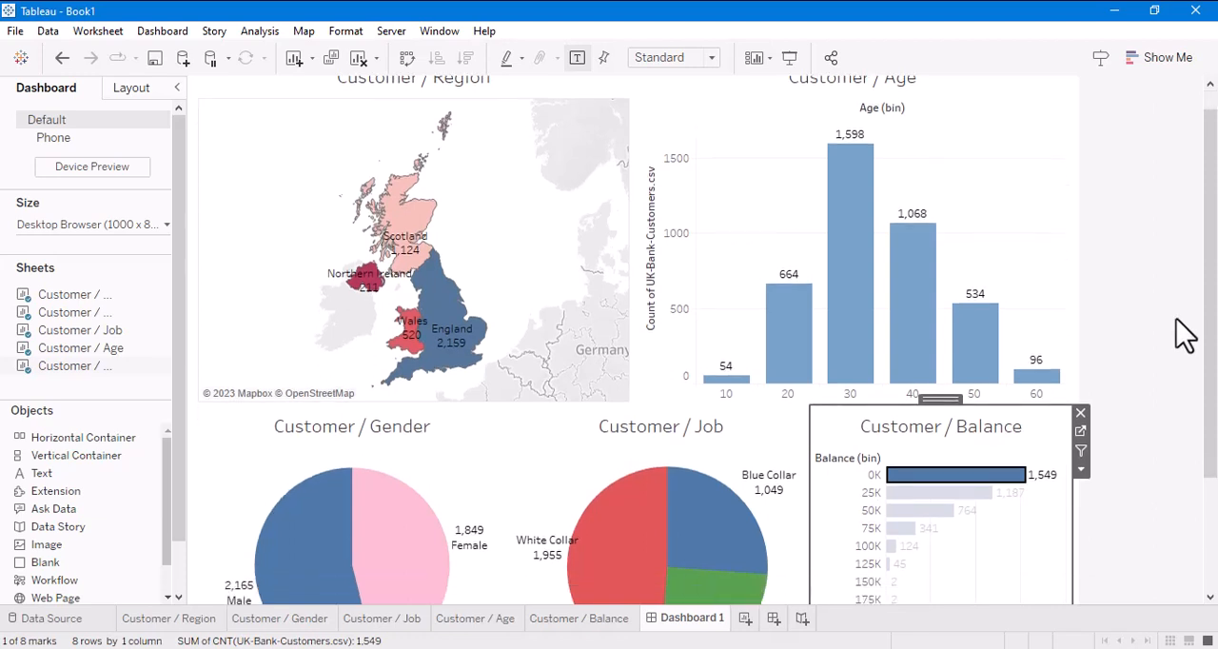
scroll(1185, 333, "up", 2)
scroll(1185, 333, "up", 1)
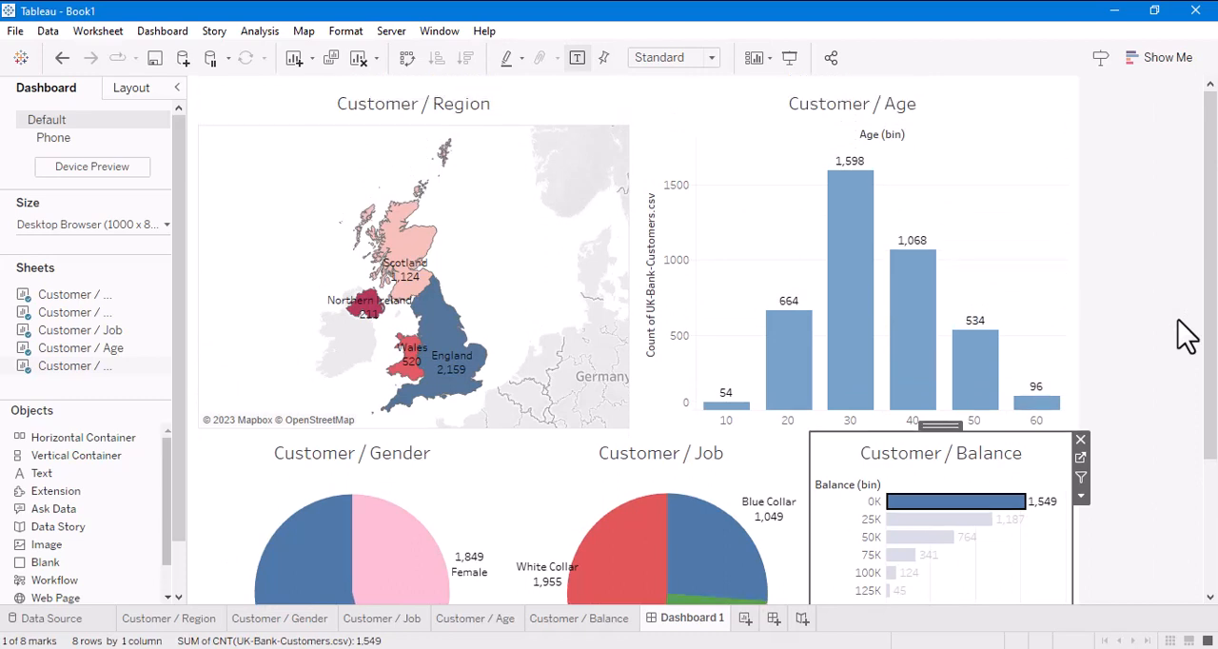
left_click(1023, 599)
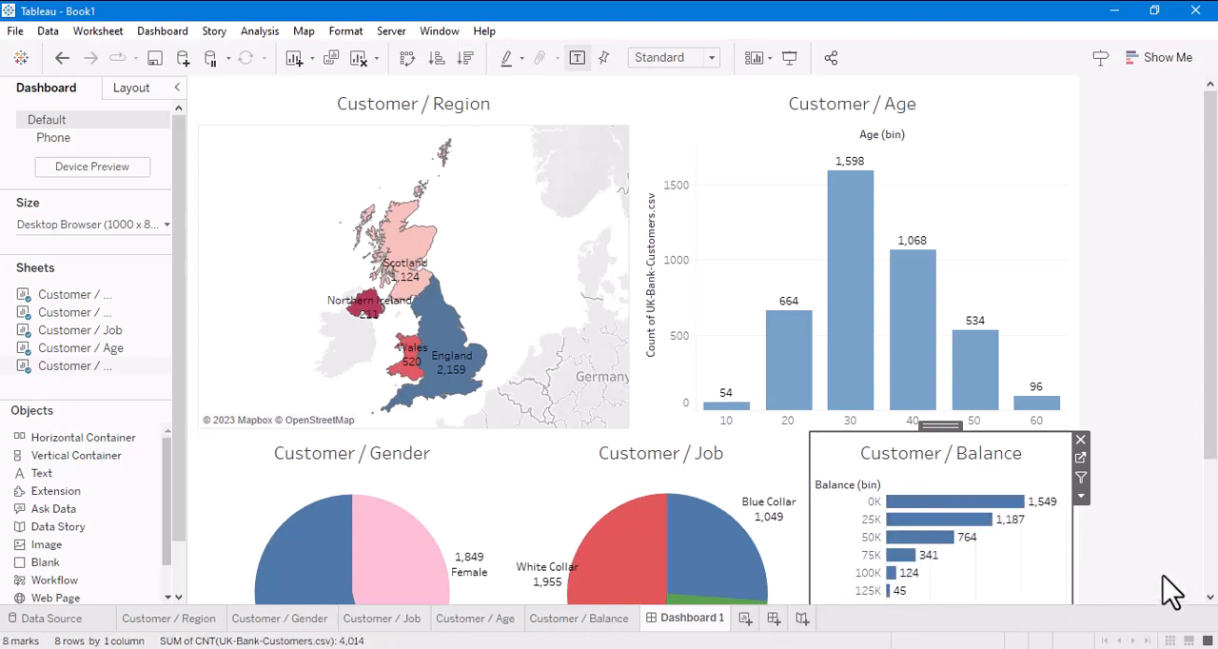
left_click(1163, 473)
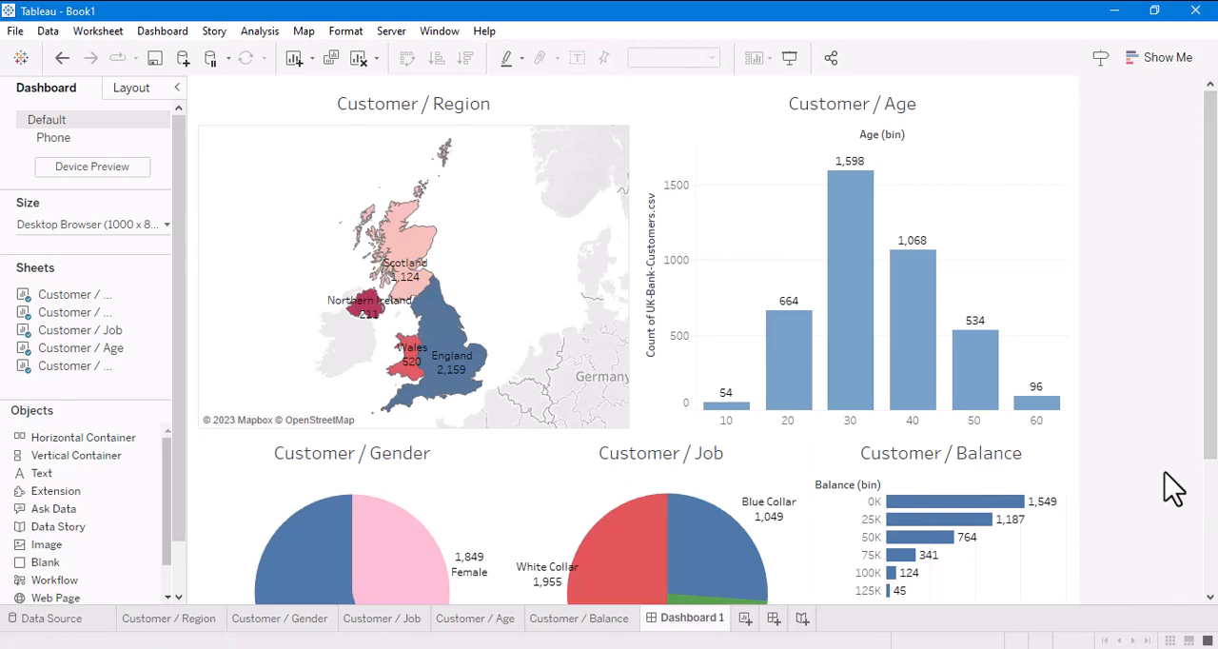
- Rename the dashboard Dashboard 1 as All Region
left_click(704, 648)
double_click(696, 619)
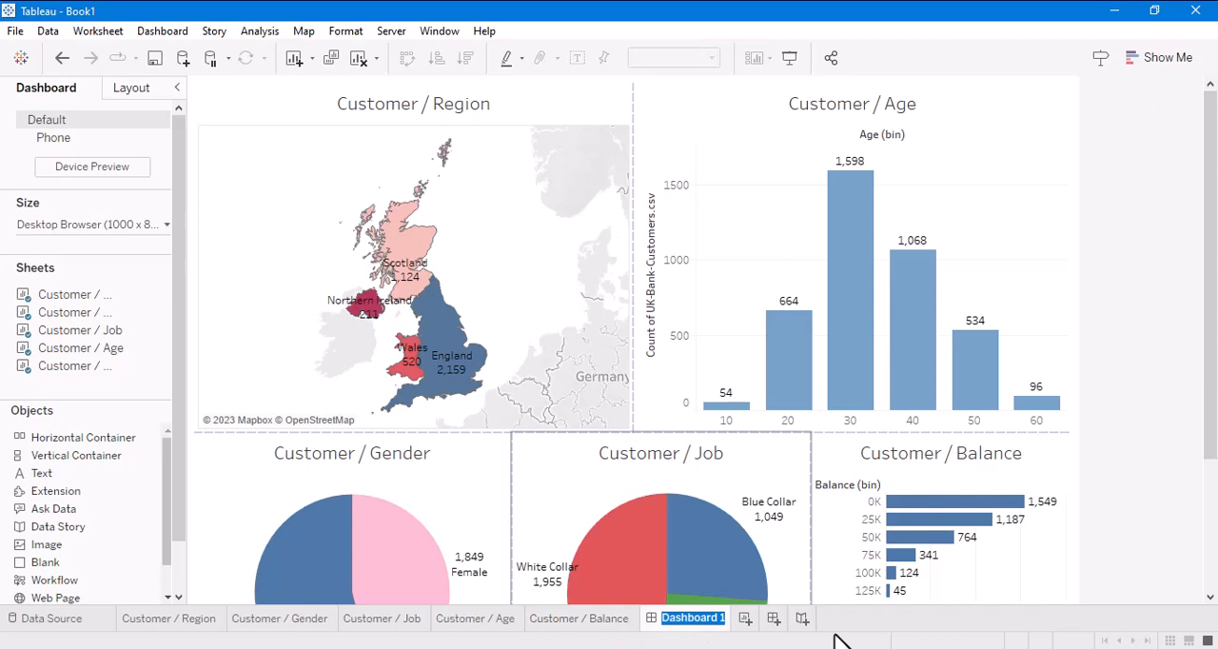
key("BackSpace")
type("All Re")
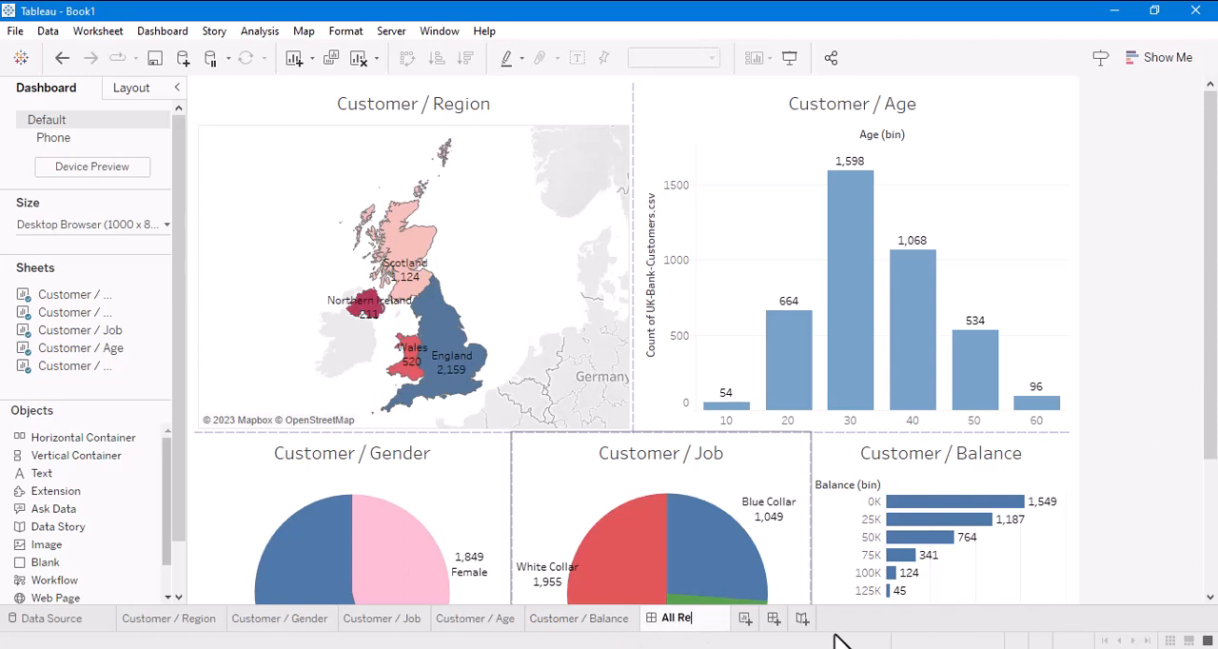
type("gion")
key("Return")
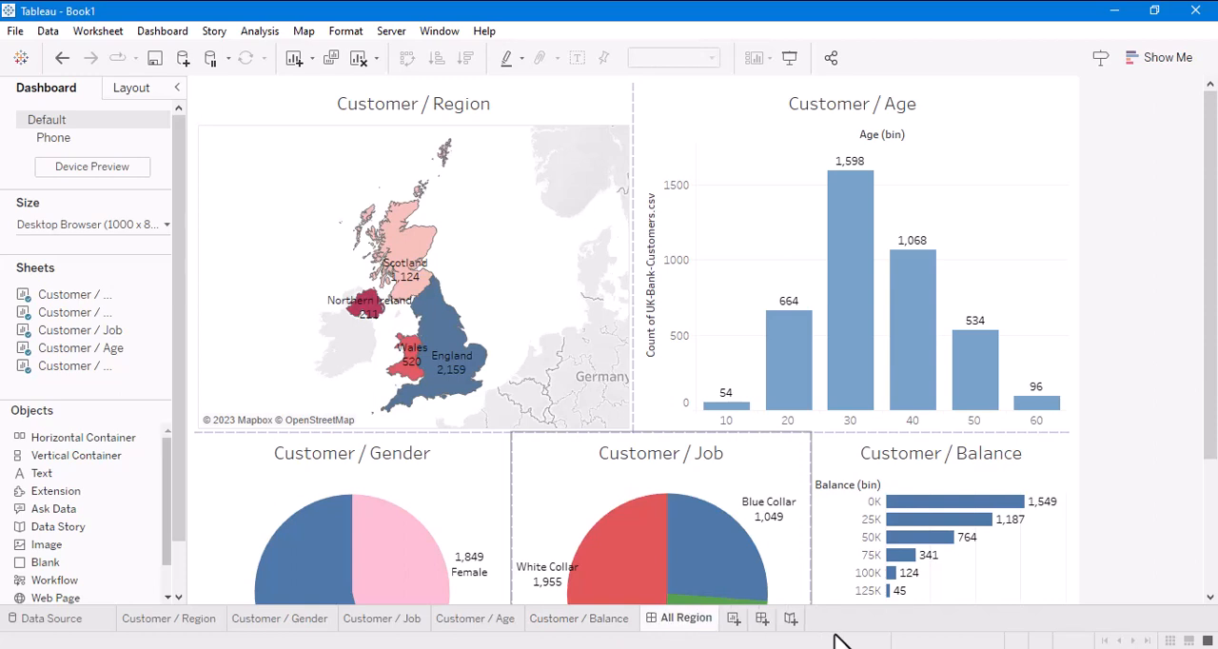